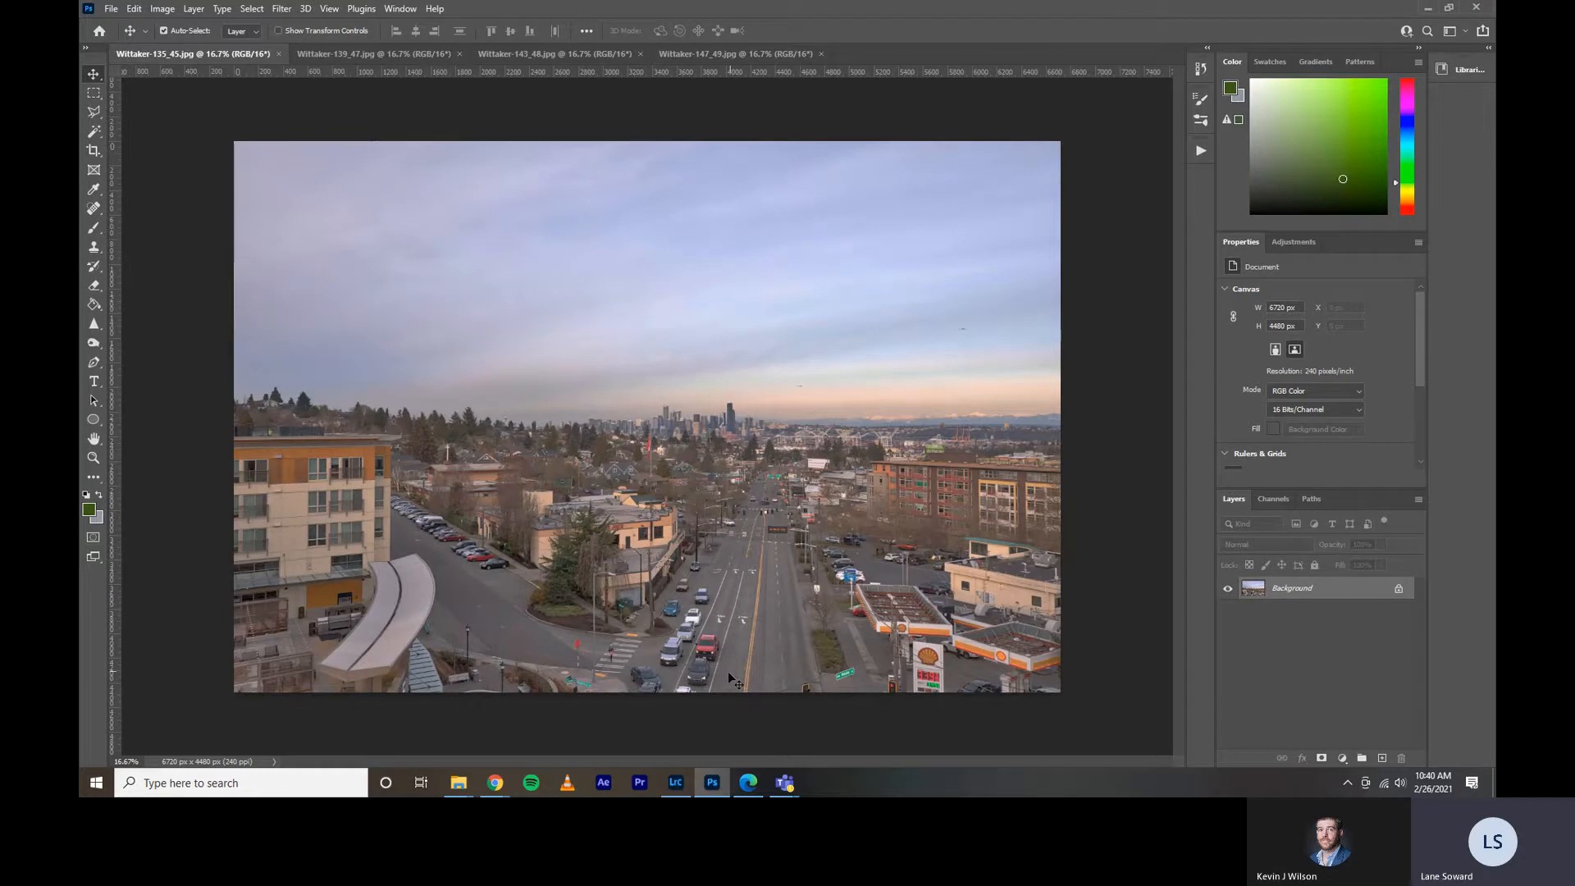
{"action": "left_click", "coordinate": [676, 786]}
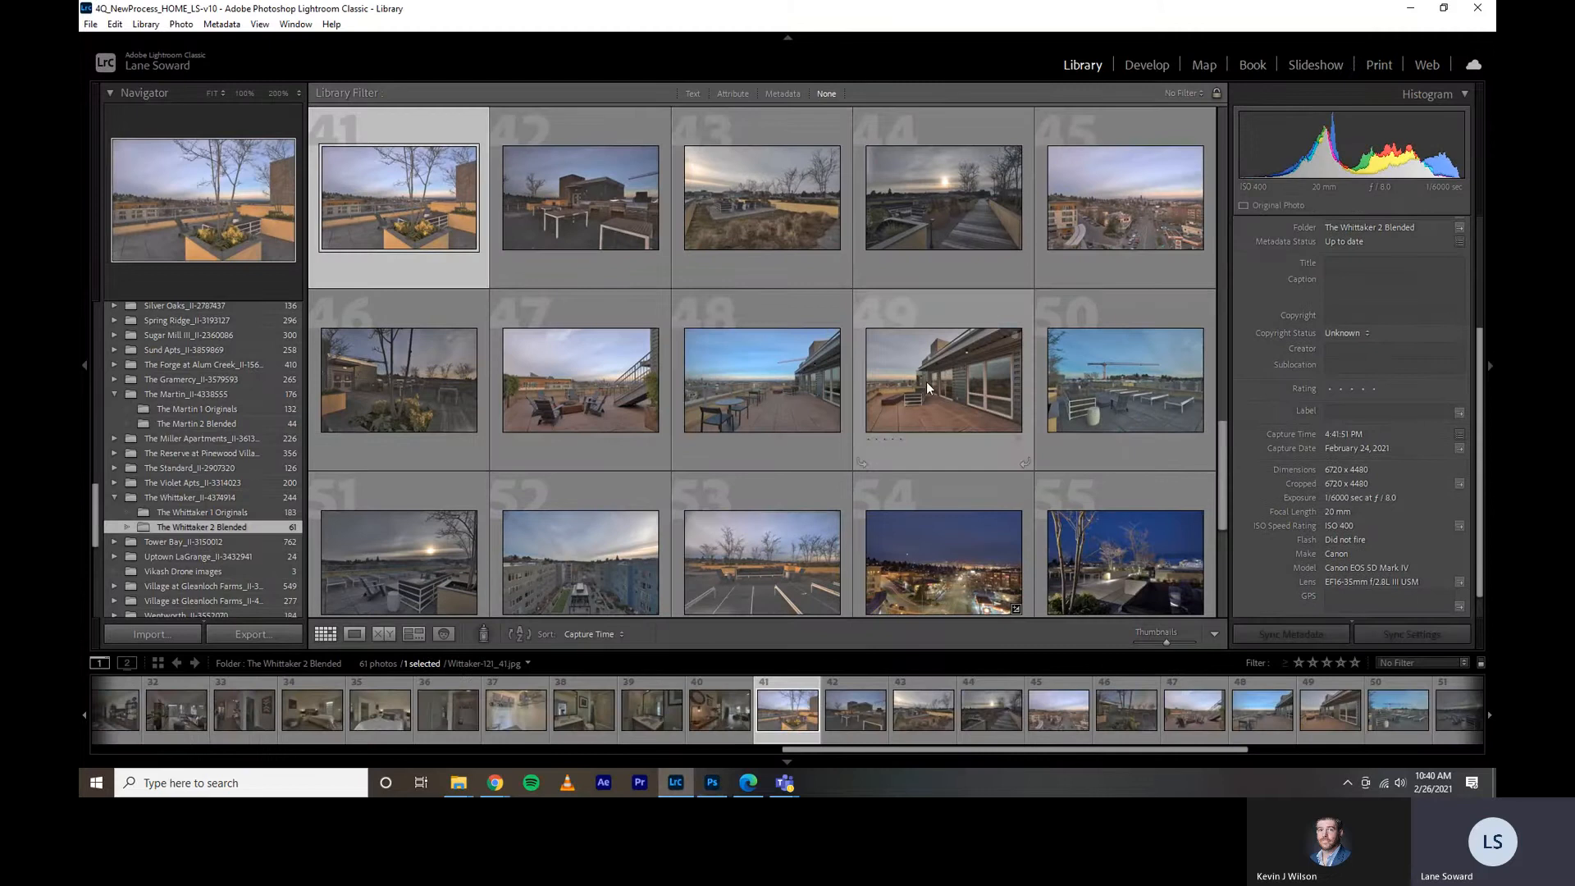
{"action": "left_click", "coordinate": [945, 390], "text": "shift"}
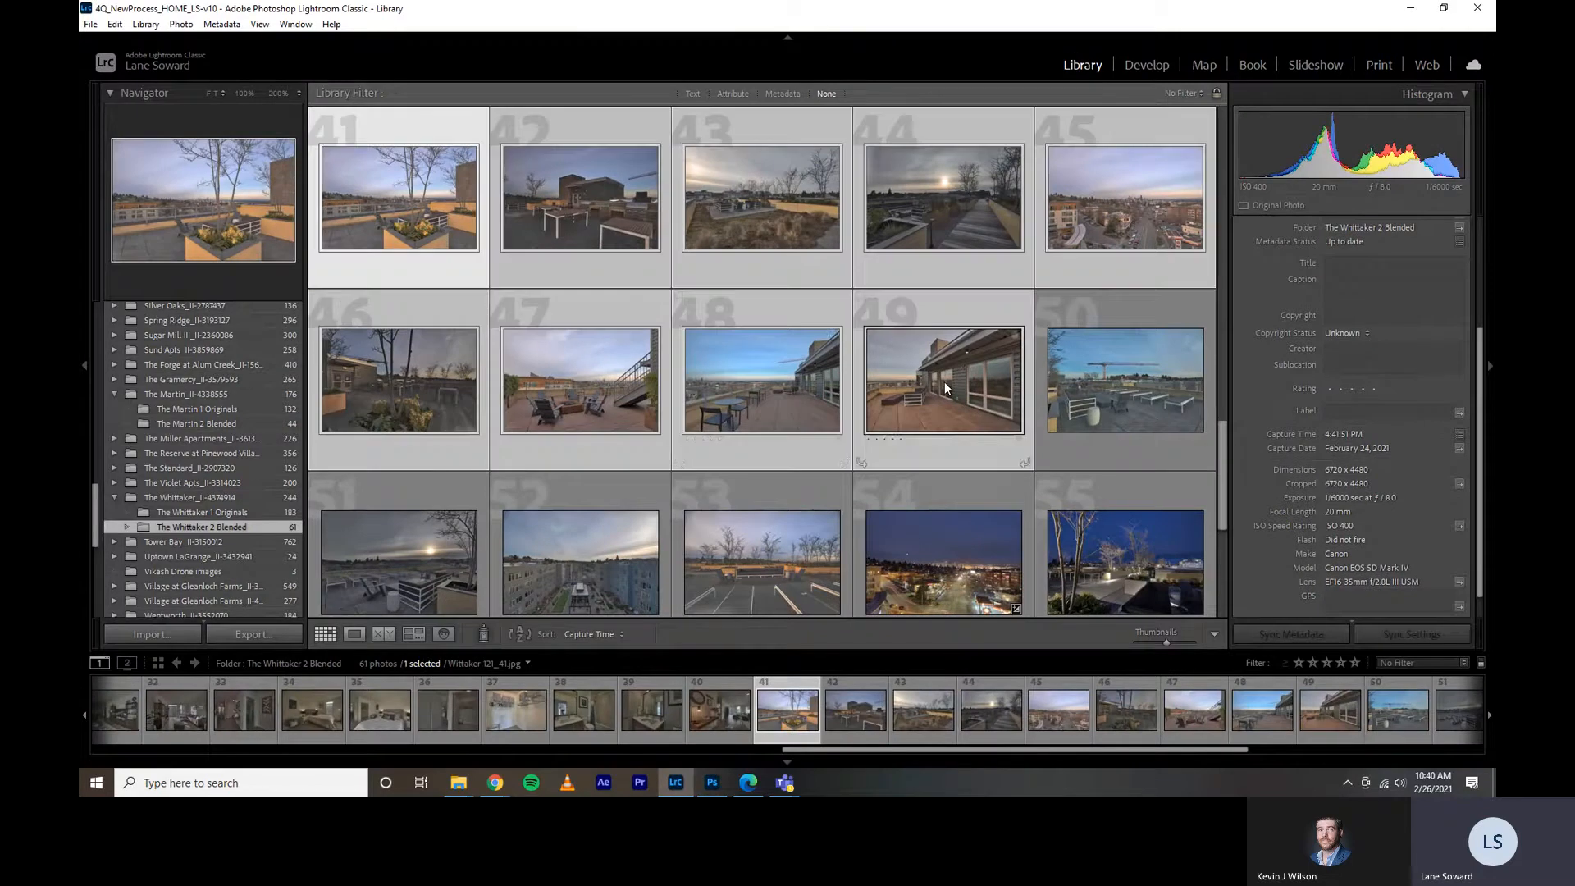
{"action": "right_click", "coordinate": [727, 374]}
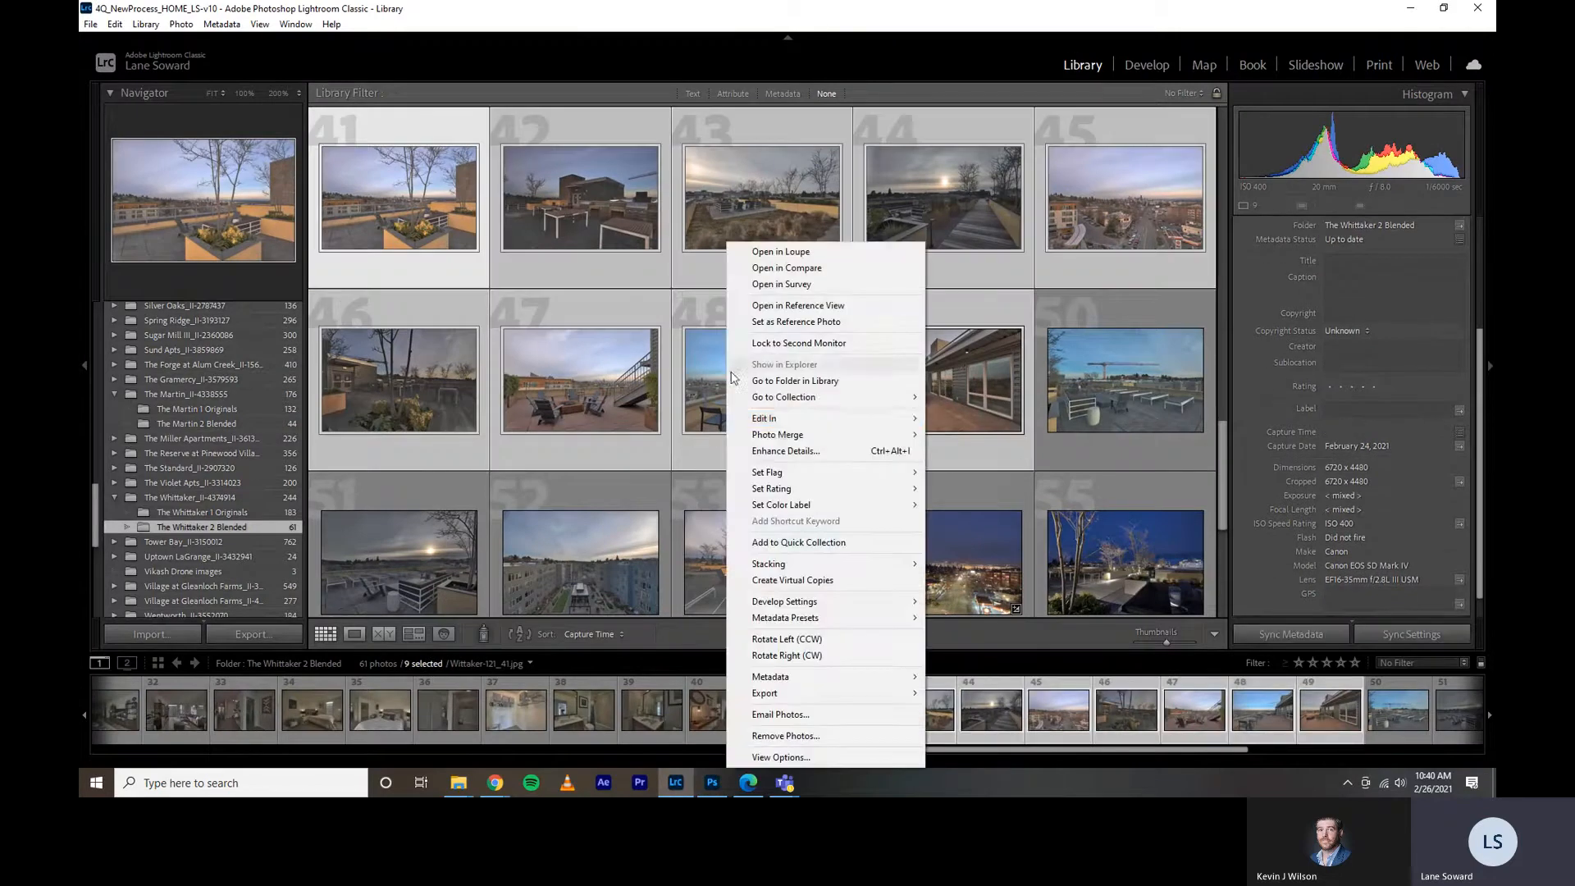
{"action": "mouse_move", "coordinate": [879, 421]}
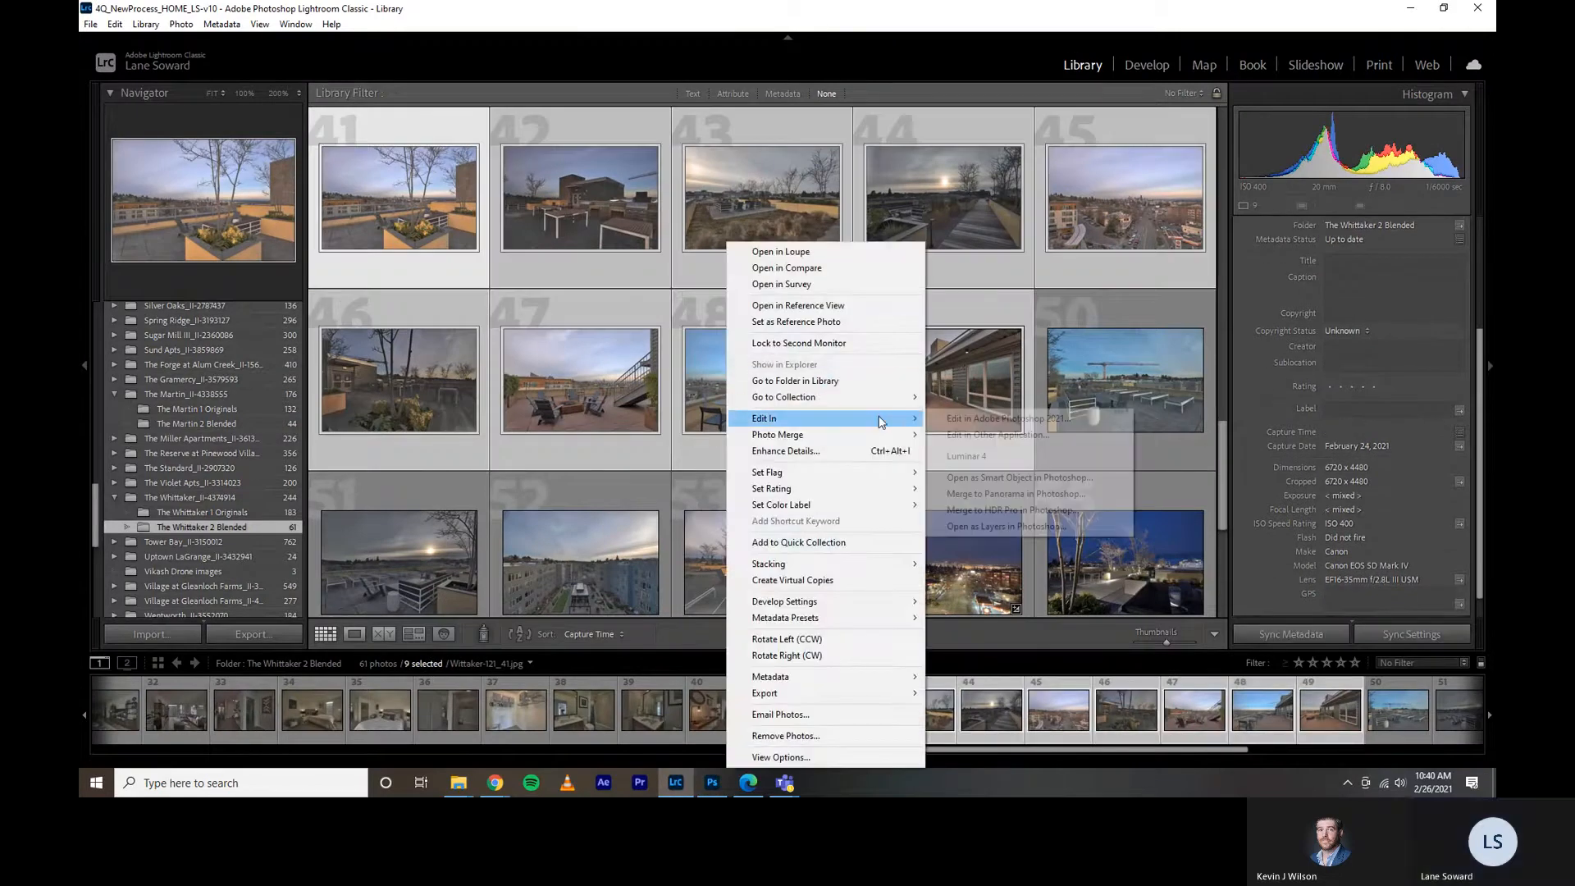
{"action": "left_click", "coordinate": [958, 419]}
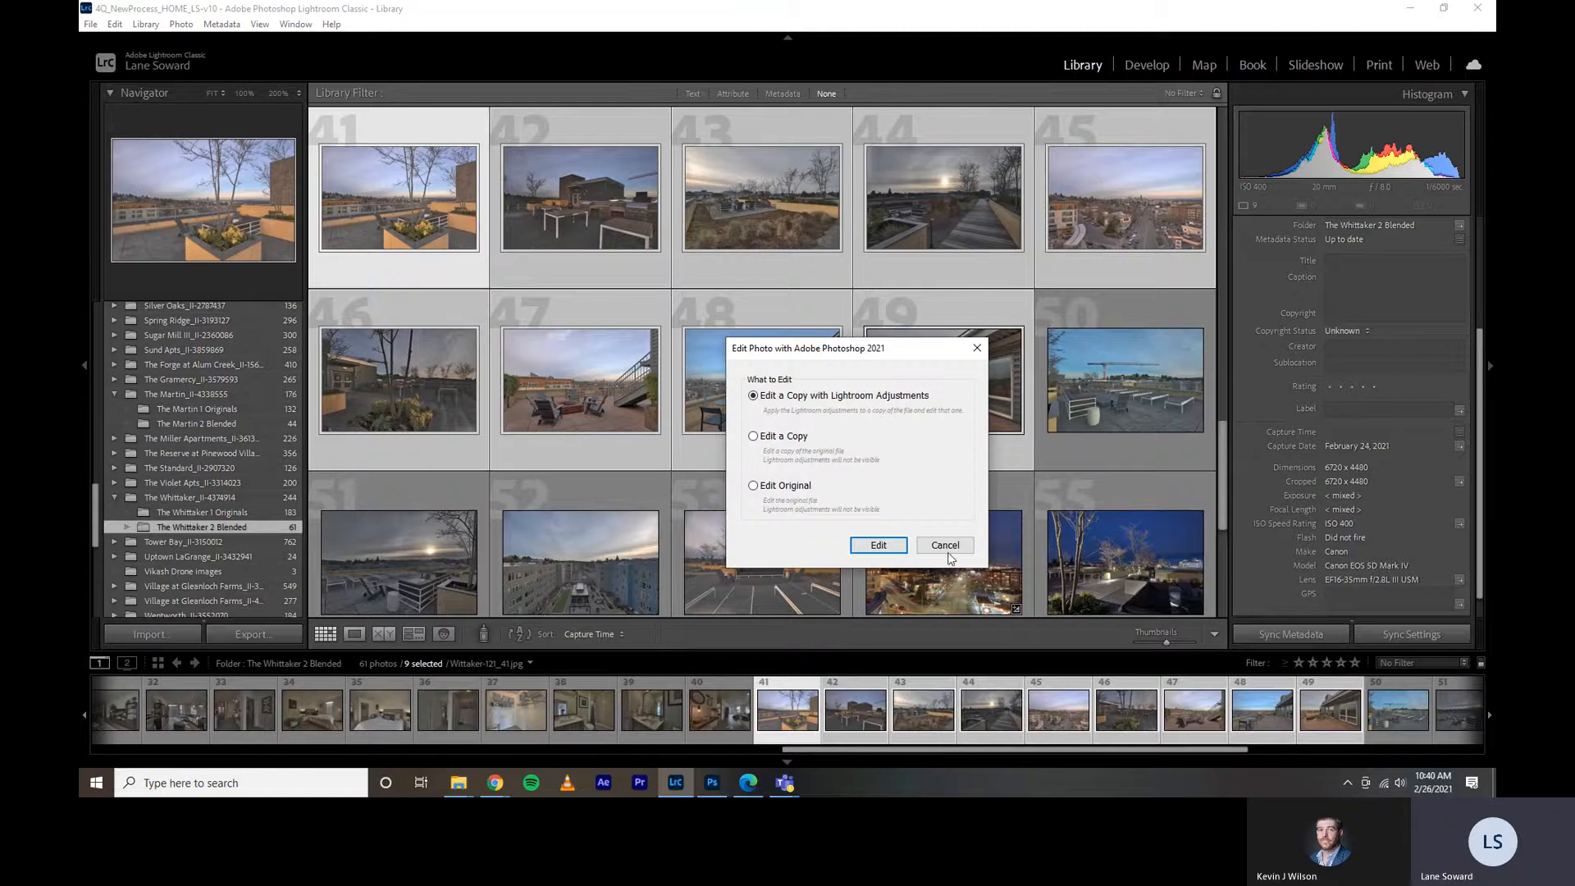
{"action": "left_click", "coordinate": [945, 545]}
{"action": "left_click", "coordinate": [712, 781]}
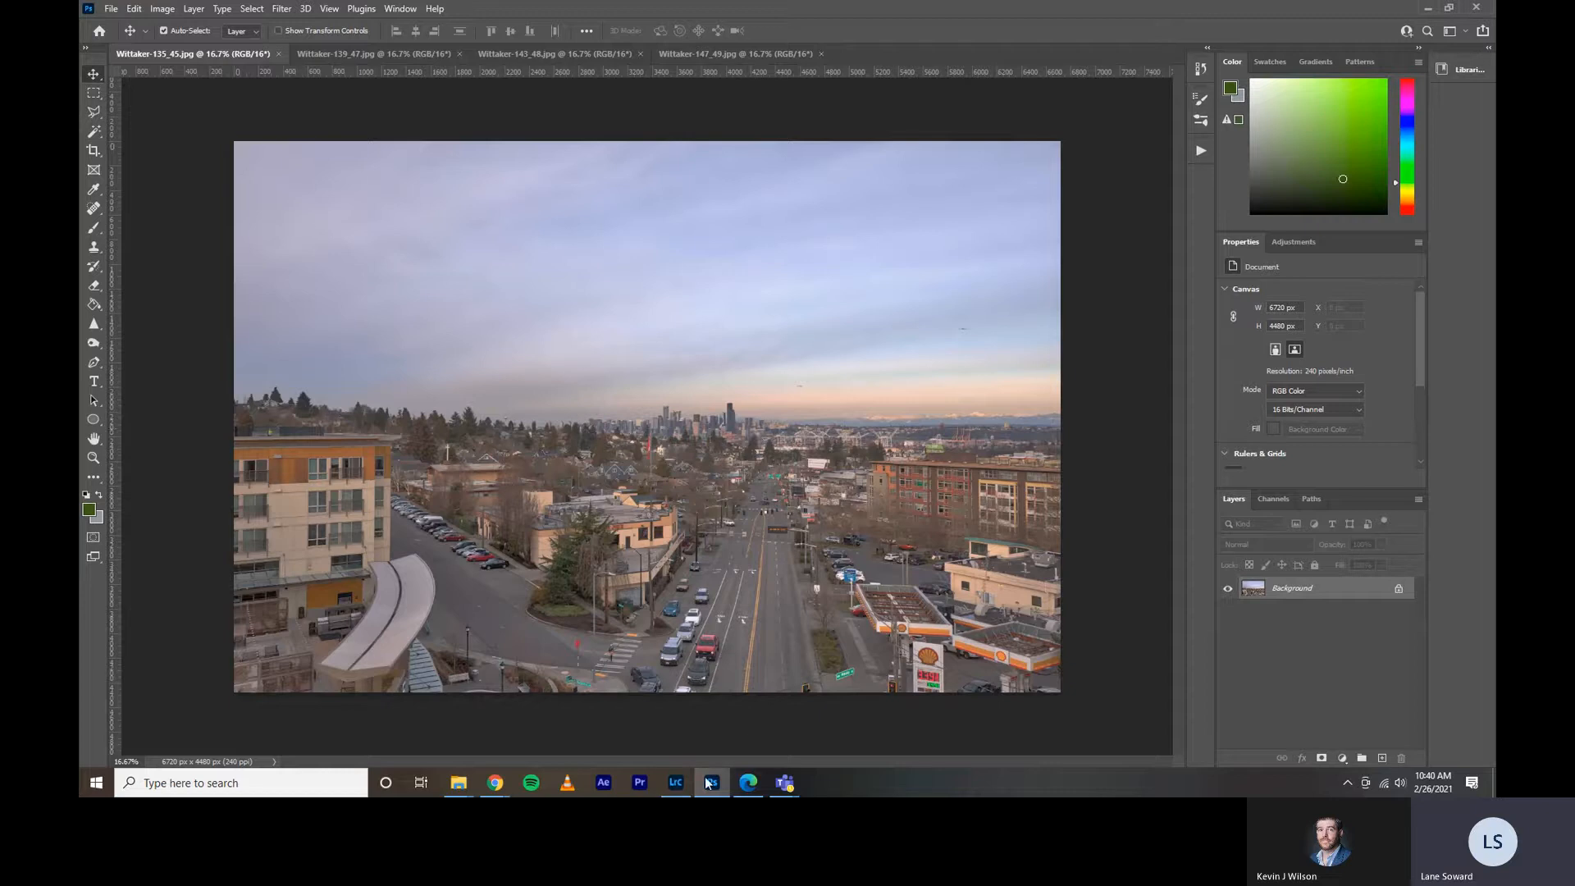
{"action": "left_click", "coordinate": [676, 782]}
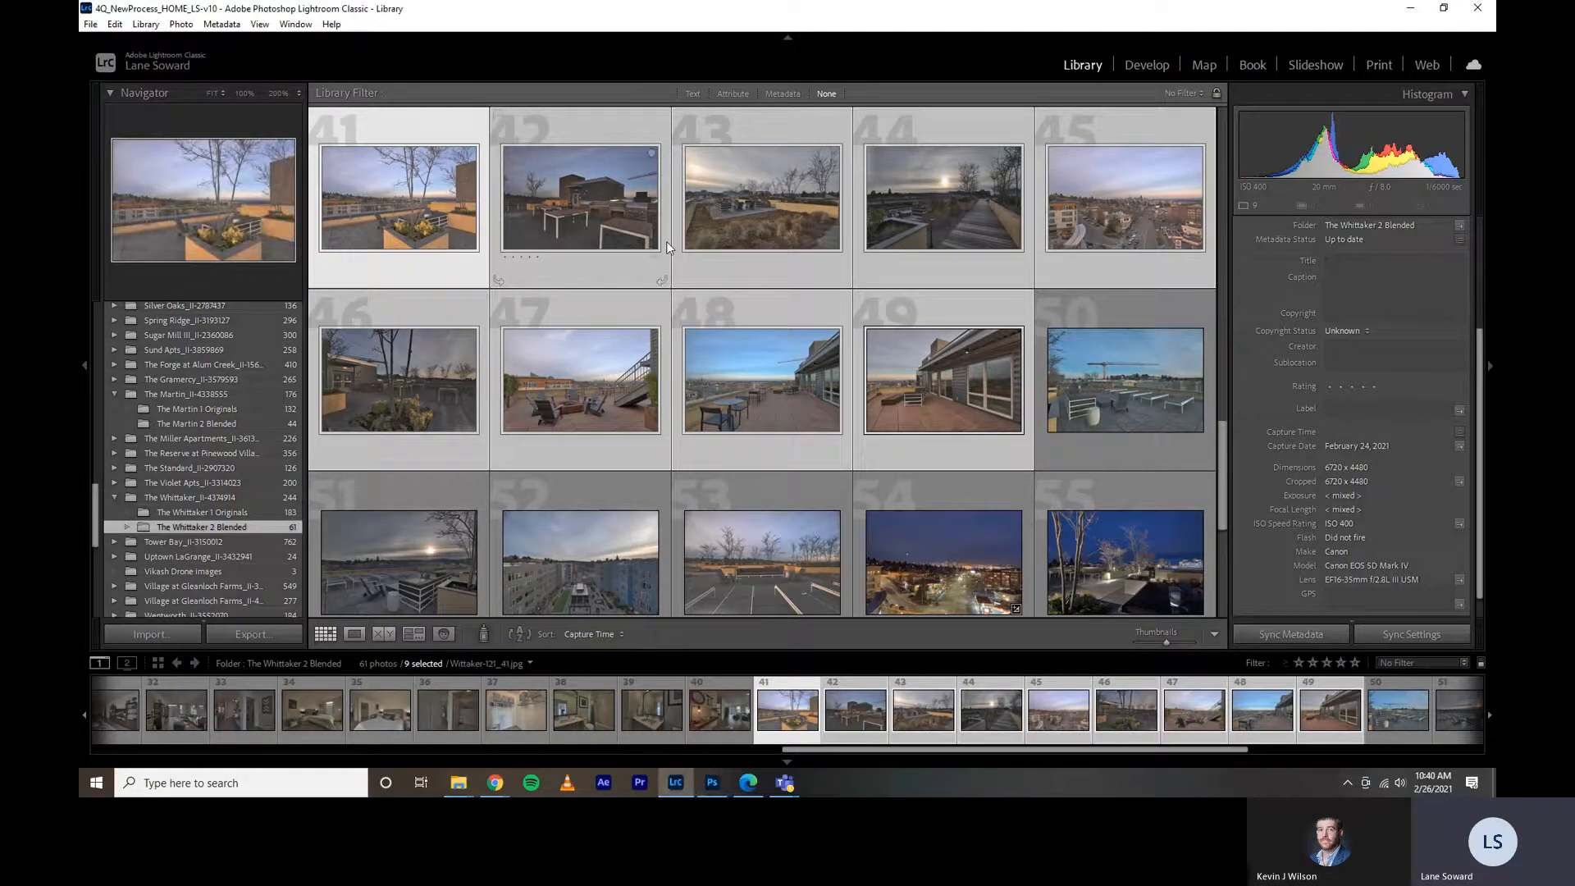
{"action": "left_click", "coordinate": [710, 786]}
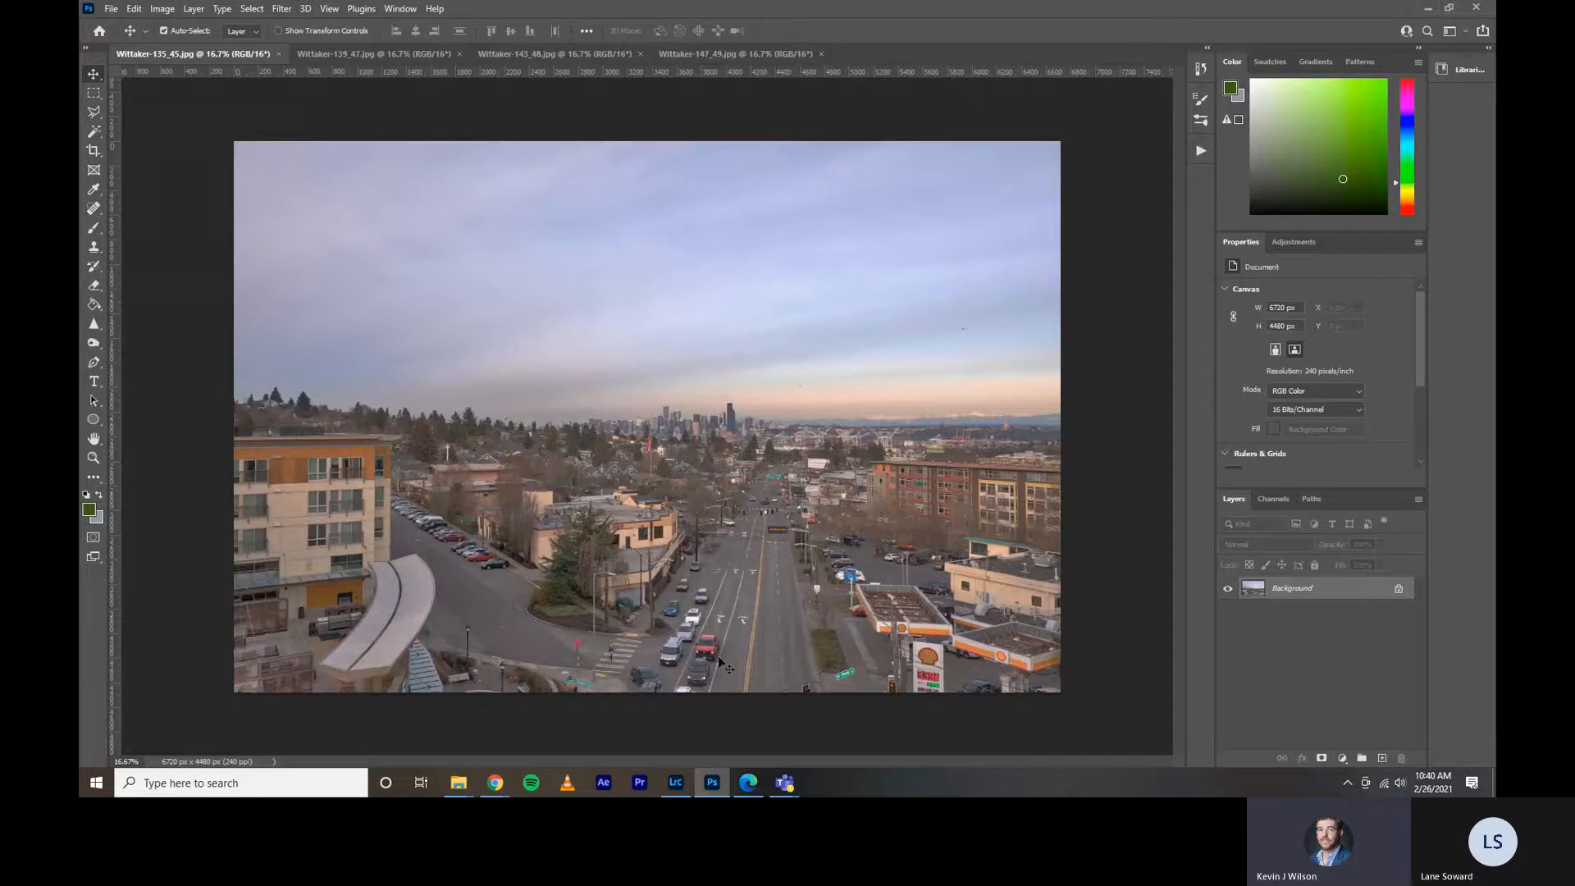
{"action": "left_click", "coordinate": [675, 782]}
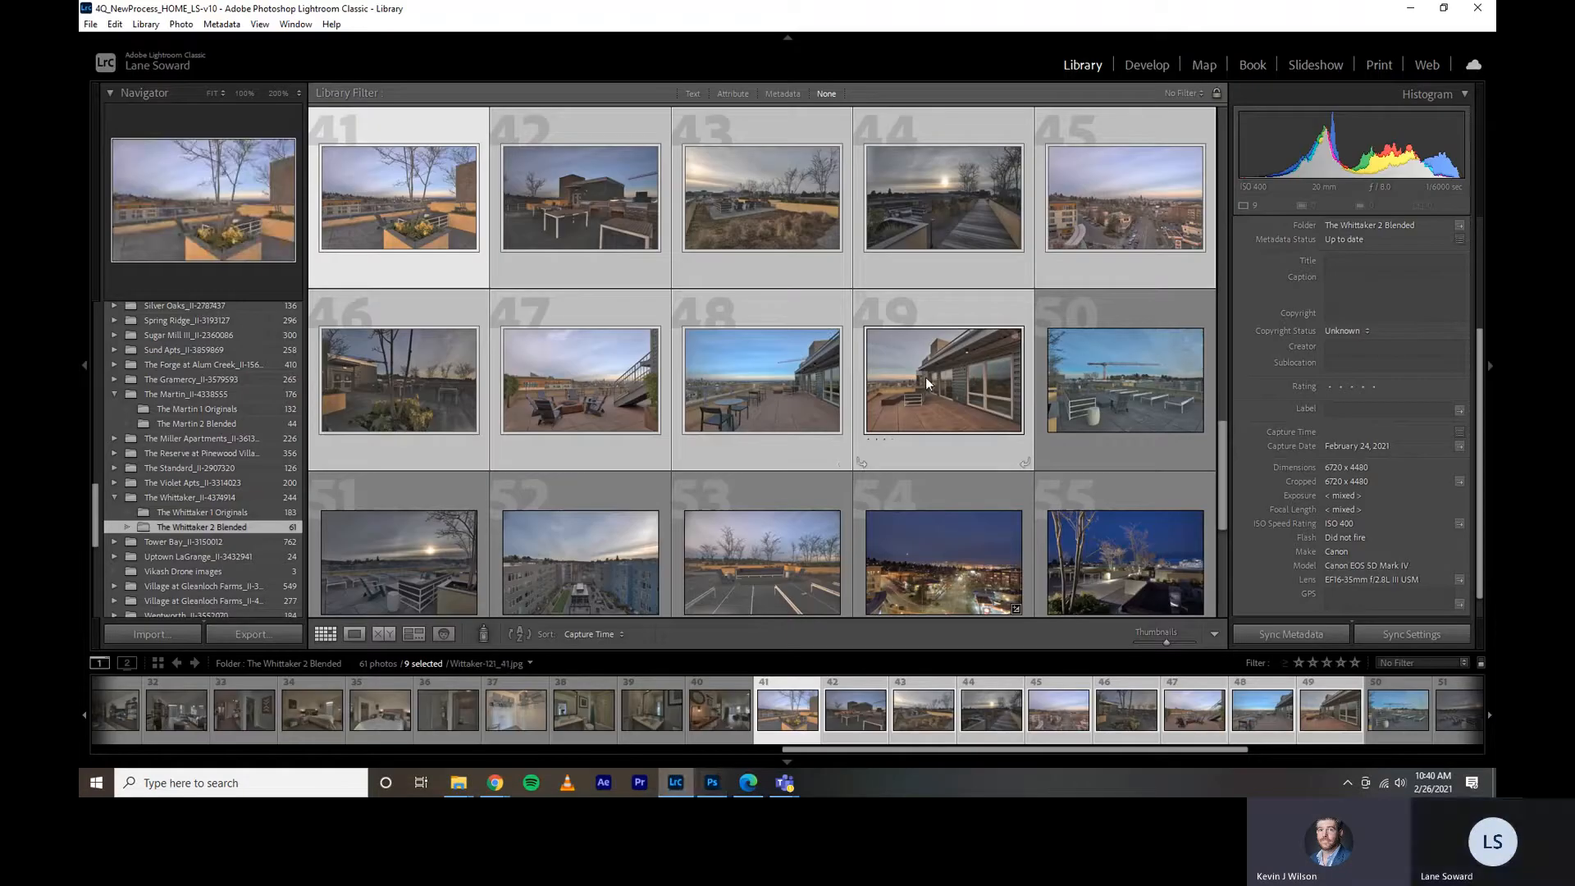
{"action": "left_click", "coordinate": [708, 784]}
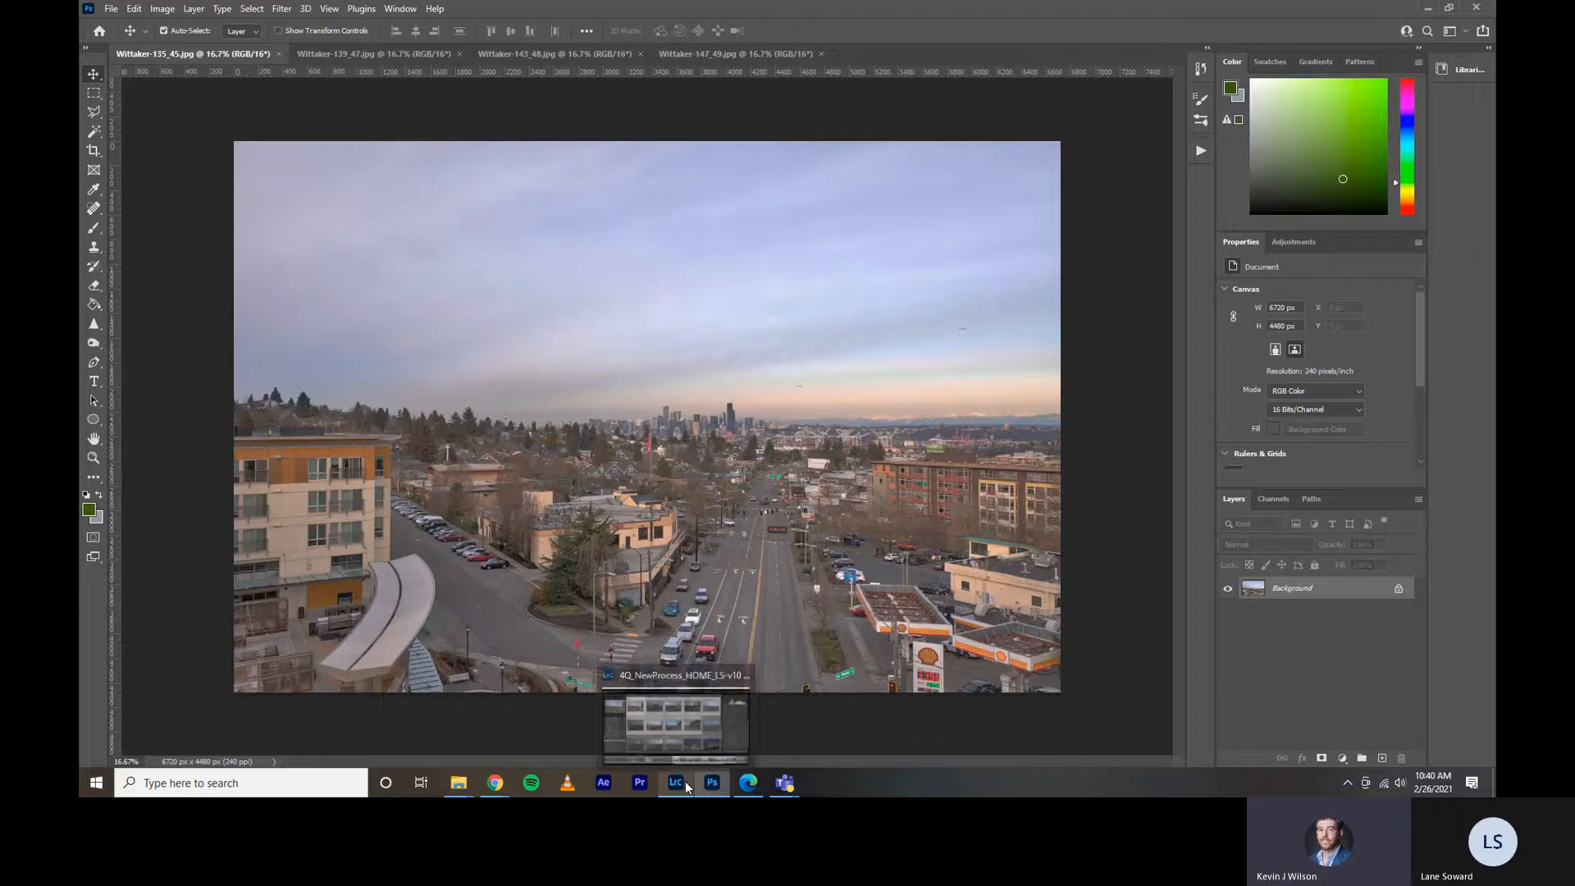
{"action": "left_click", "coordinate": [725, 782]}
{"action": "left_click", "coordinate": [729, 780]}
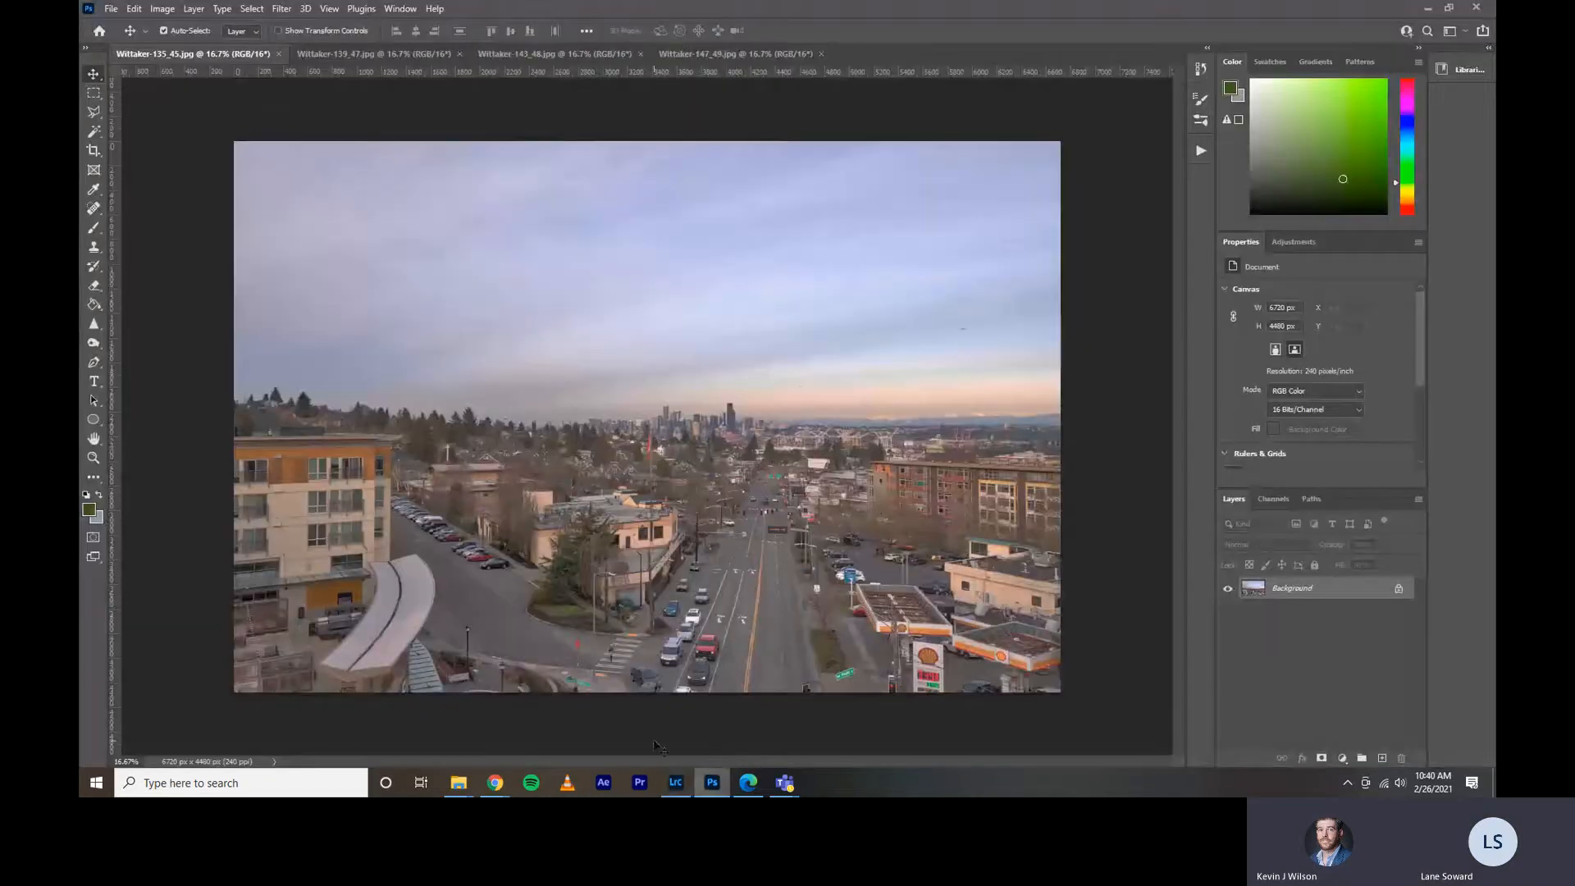
{"action": "mouse_move", "coordinate": [669, 785]}
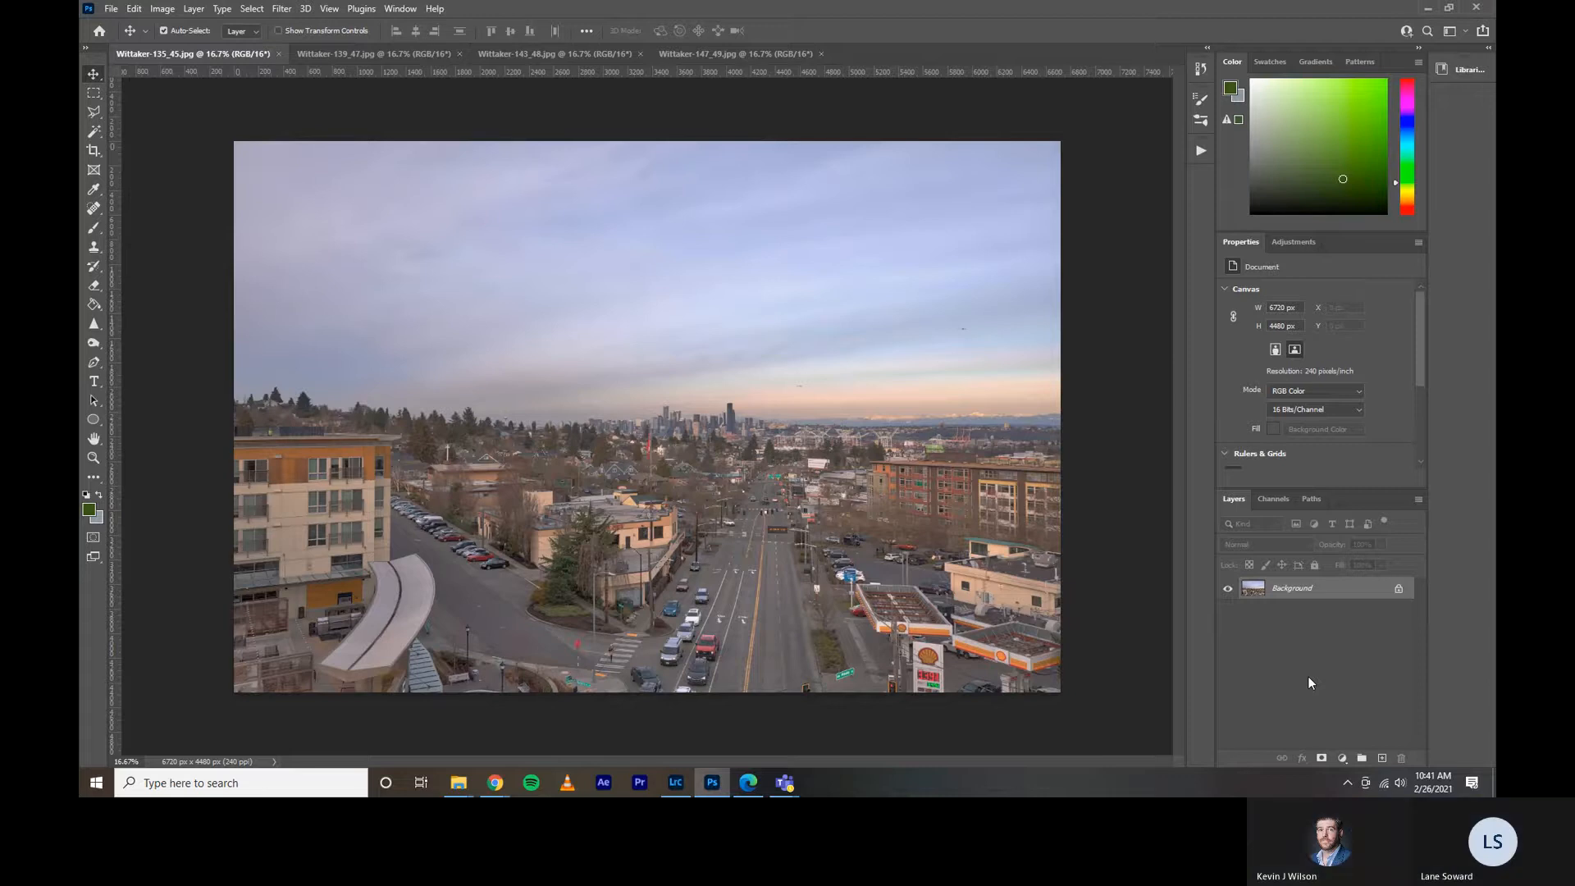
Start Sky Replacement on the Wittaker-135_45 cityscape photo and show the available sky presets.
{"action": "left_click", "coordinate": [112, 10]}
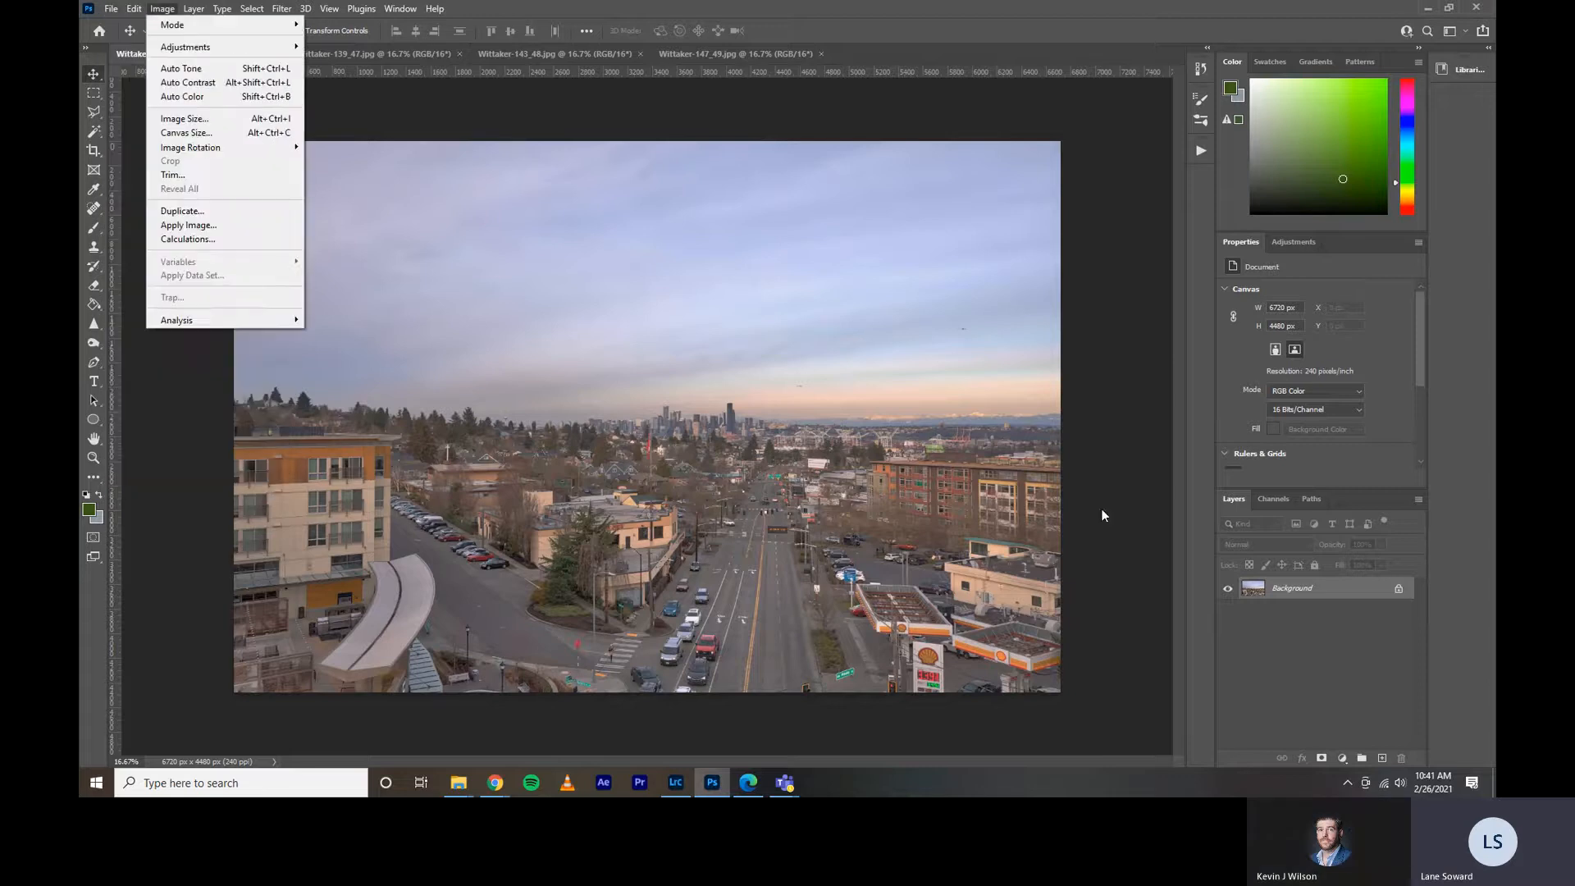
{"action": "left_click", "coordinate": [1255, 649]}
{"action": "left_click", "coordinate": [134, 9]}
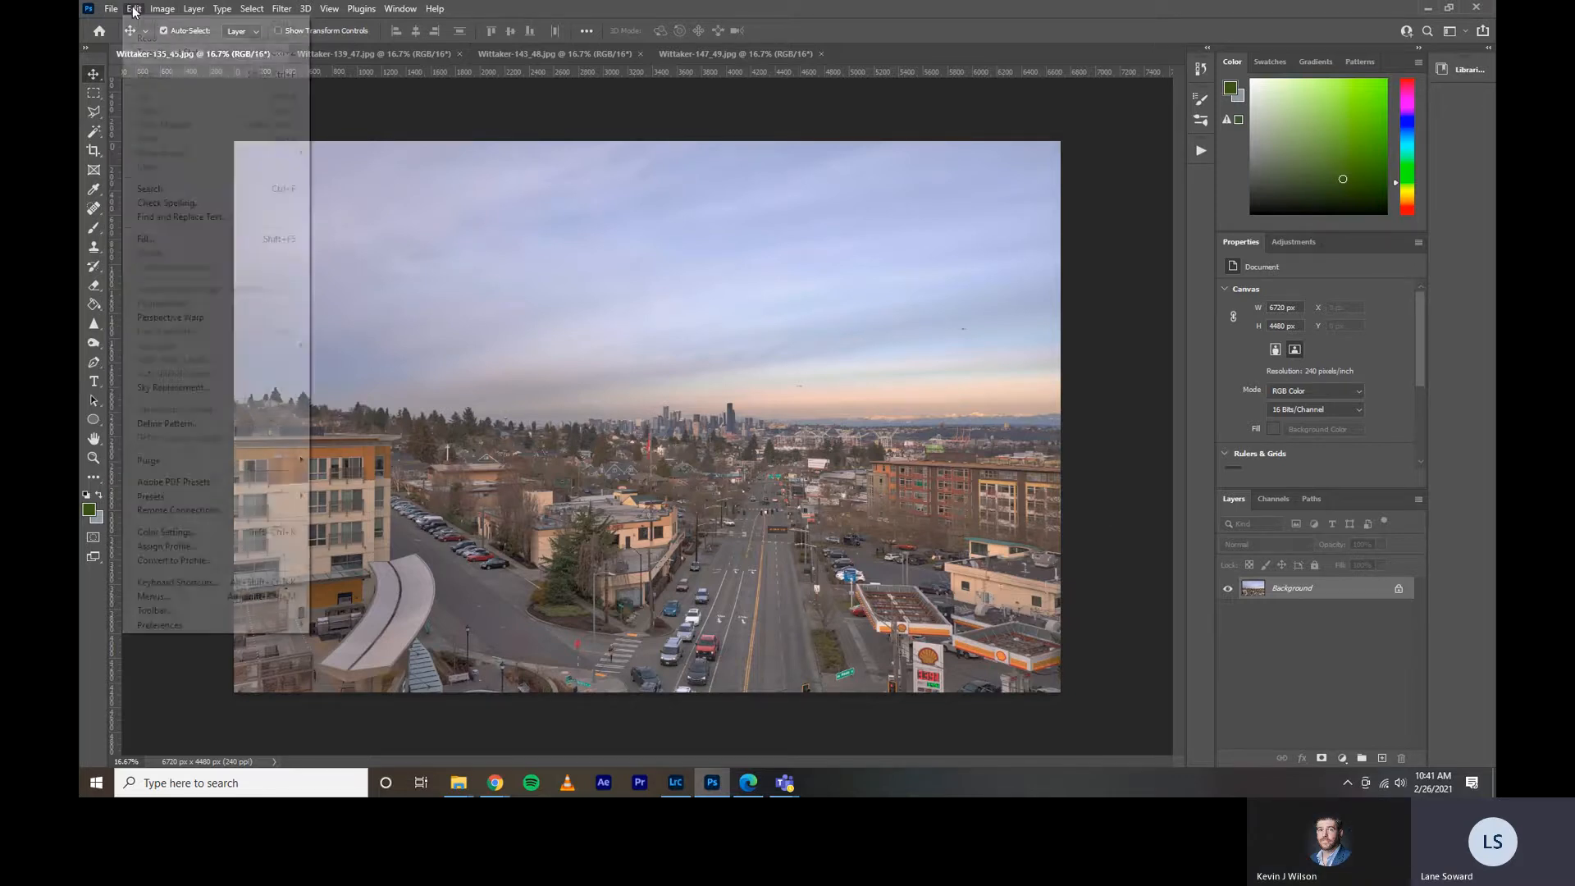
{"action": "left_click", "coordinate": [204, 391]}
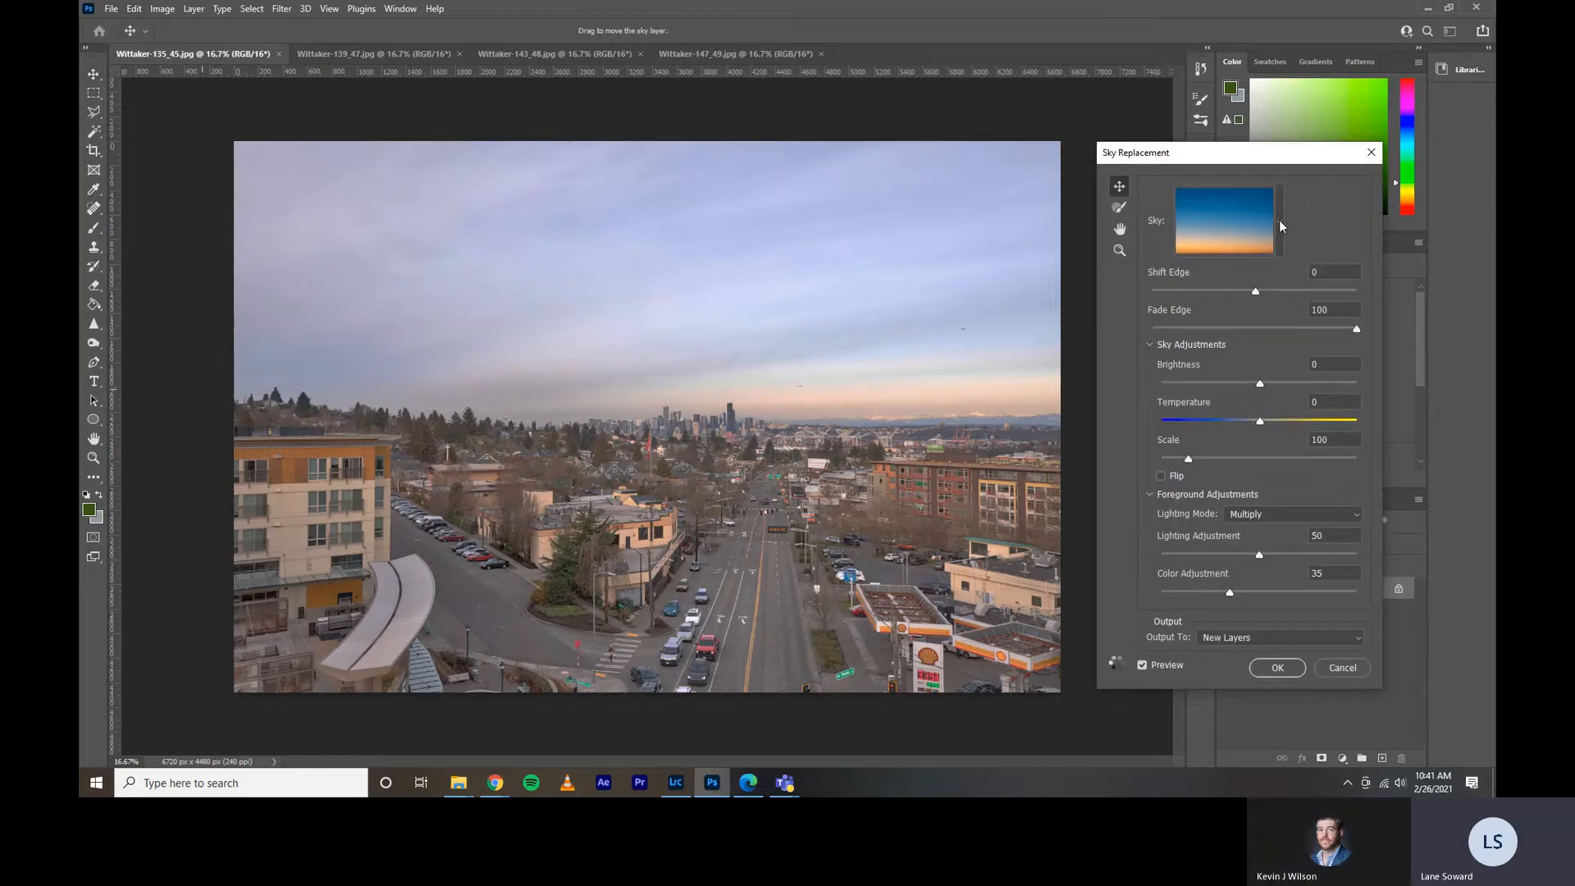
{"action": "left_click", "coordinate": [1279, 223]}
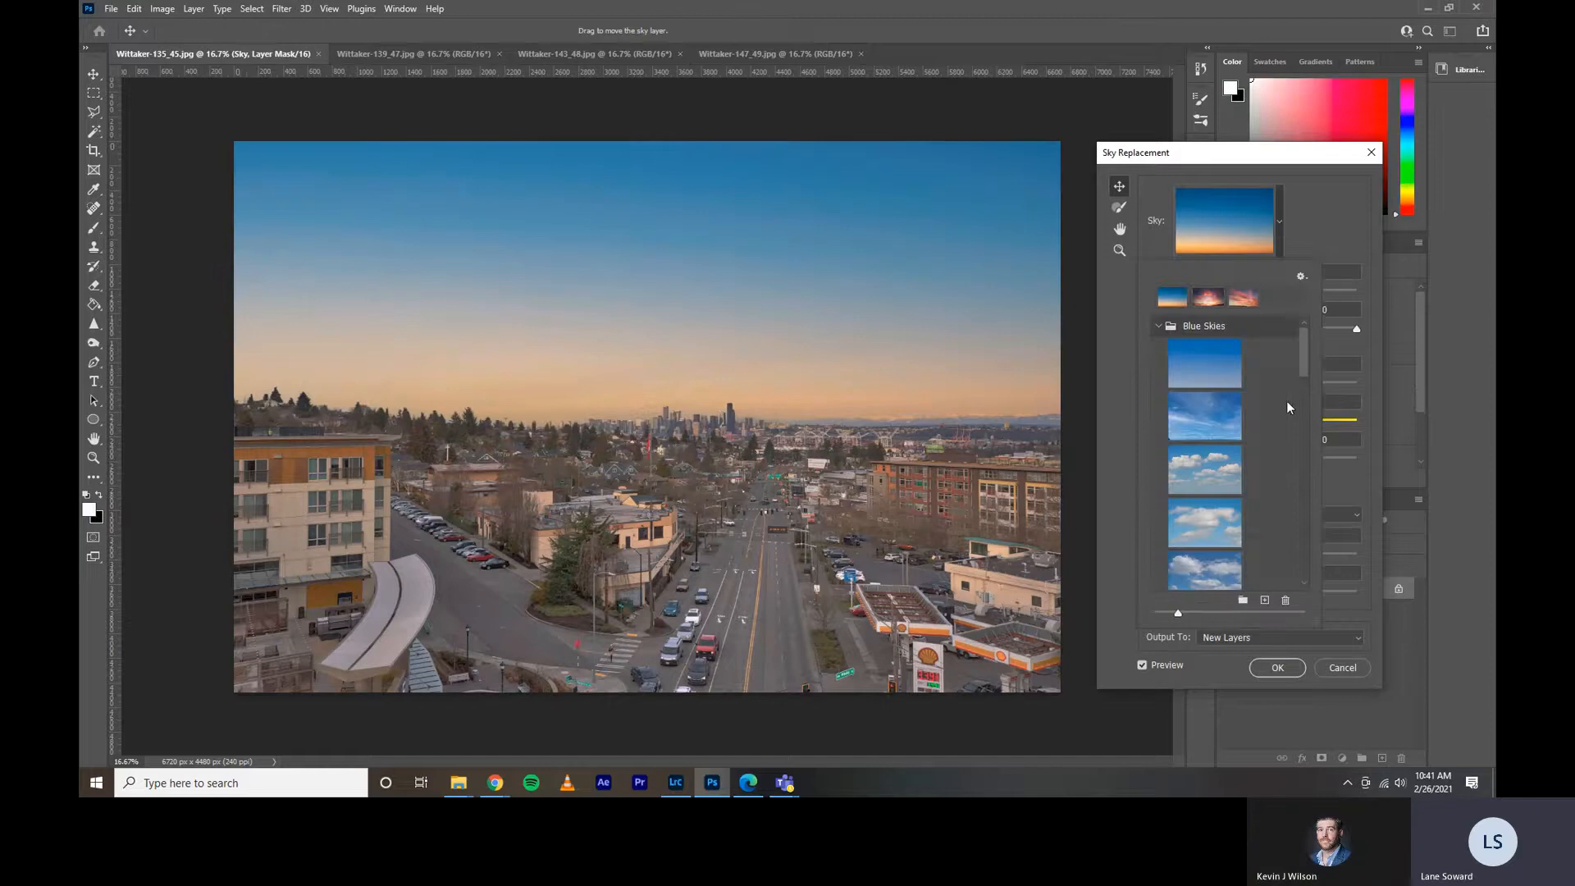
Try several Blue Skies presets on the cityscape and choose the deep blue sky with small scattered white clouds.
{"action": "left_click_drag", "start_coordinate": [1301, 344], "coordinate": [1301, 375]}
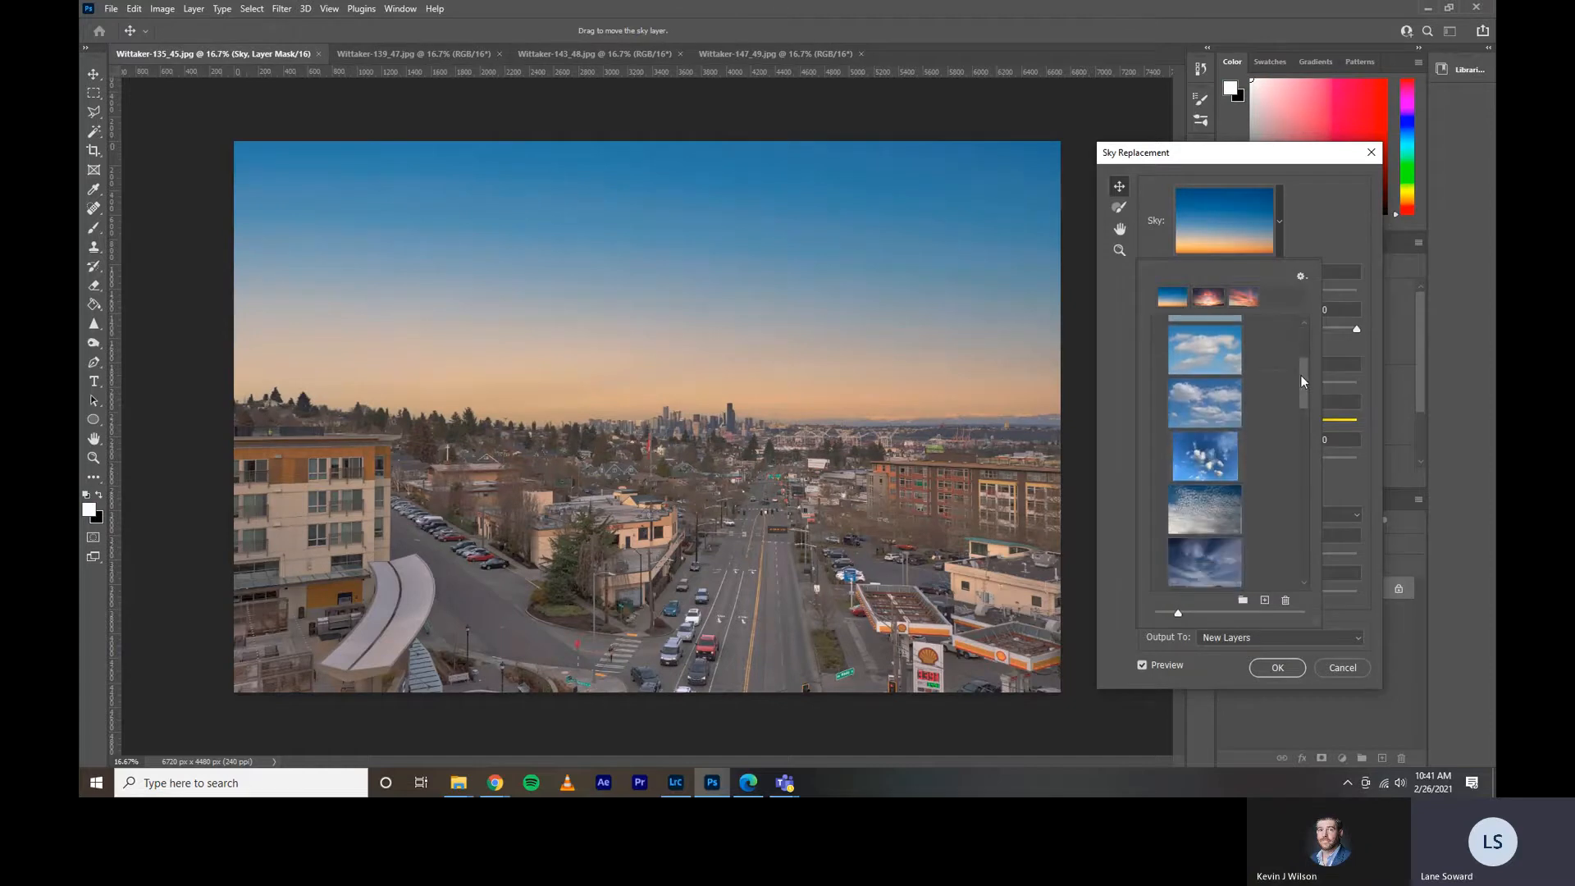
{"action": "left_click", "coordinate": [1208, 400]}
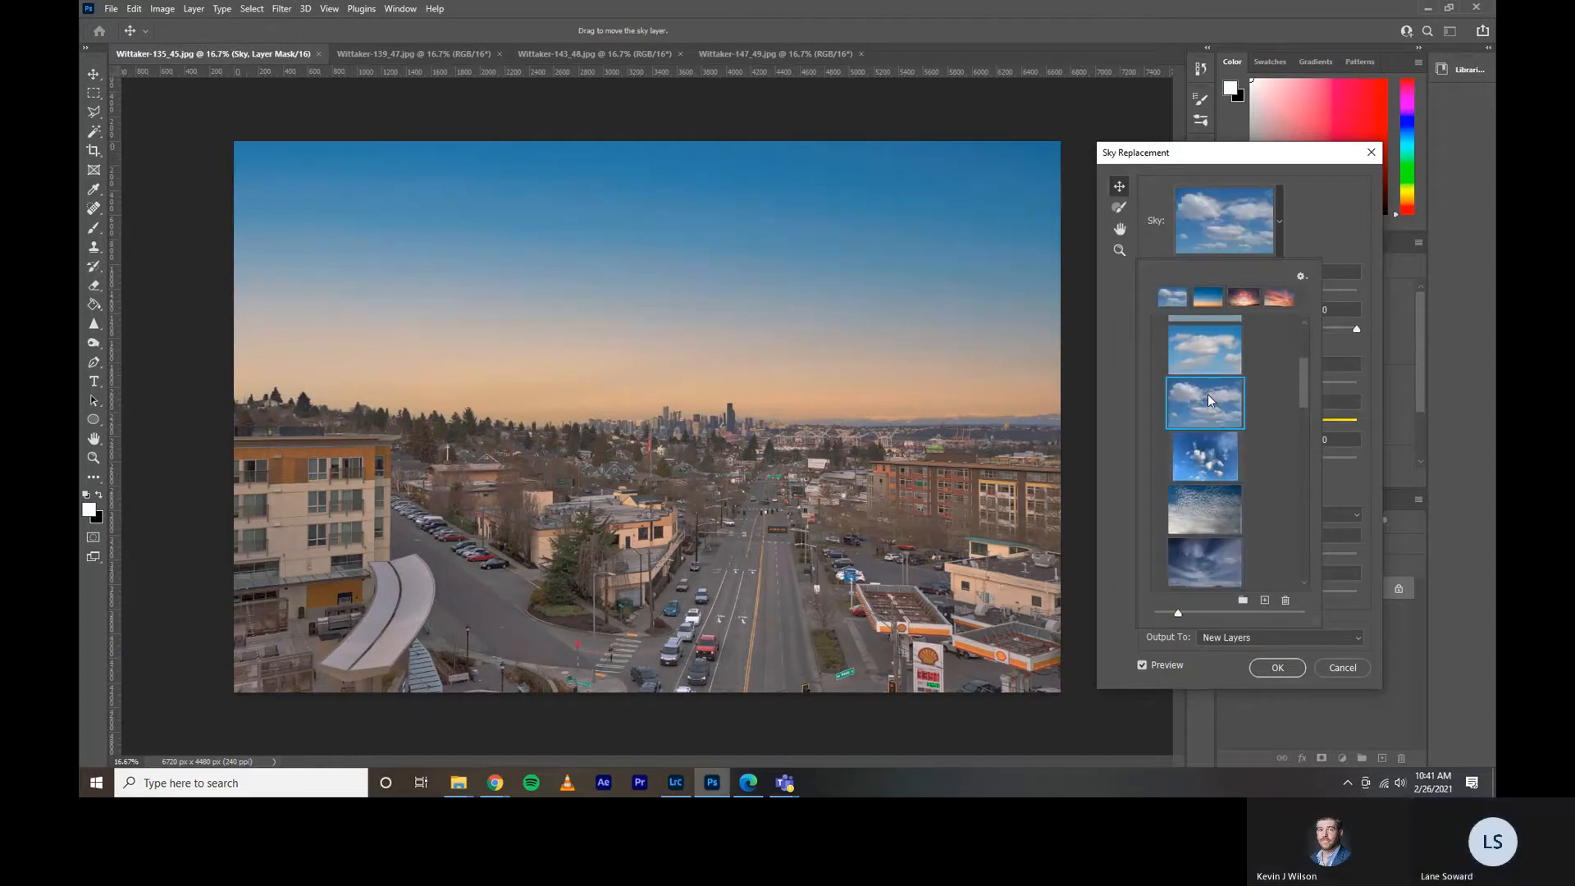
{"action": "scroll", "coordinate": [1225, 476], "scroll_direction": "down", "scroll_amount": 1}
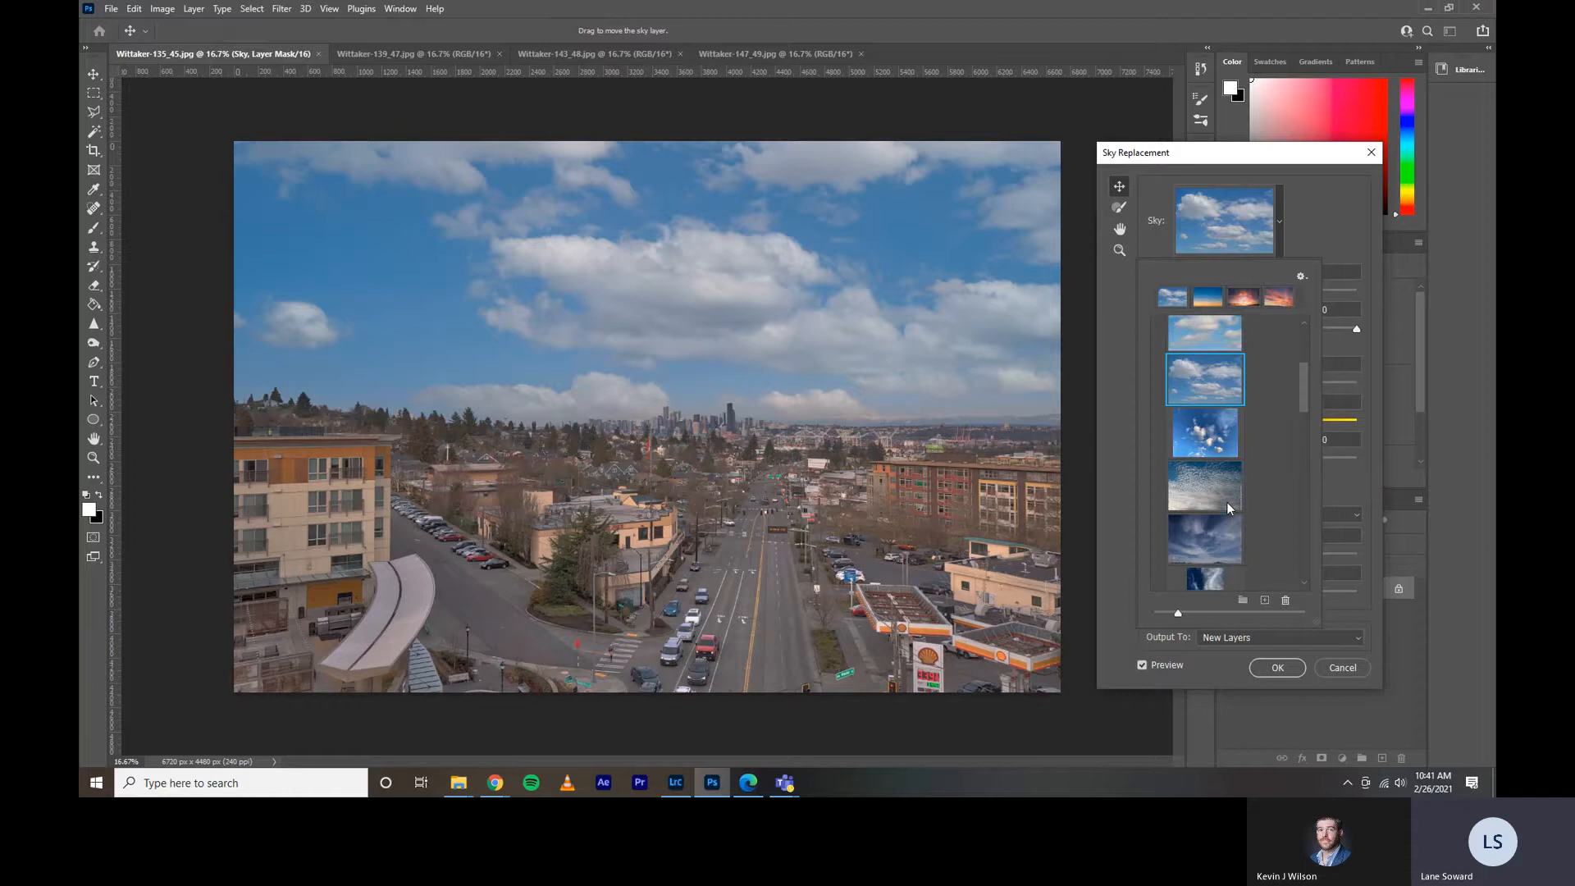
{"action": "left_click", "coordinate": [1228, 500]}
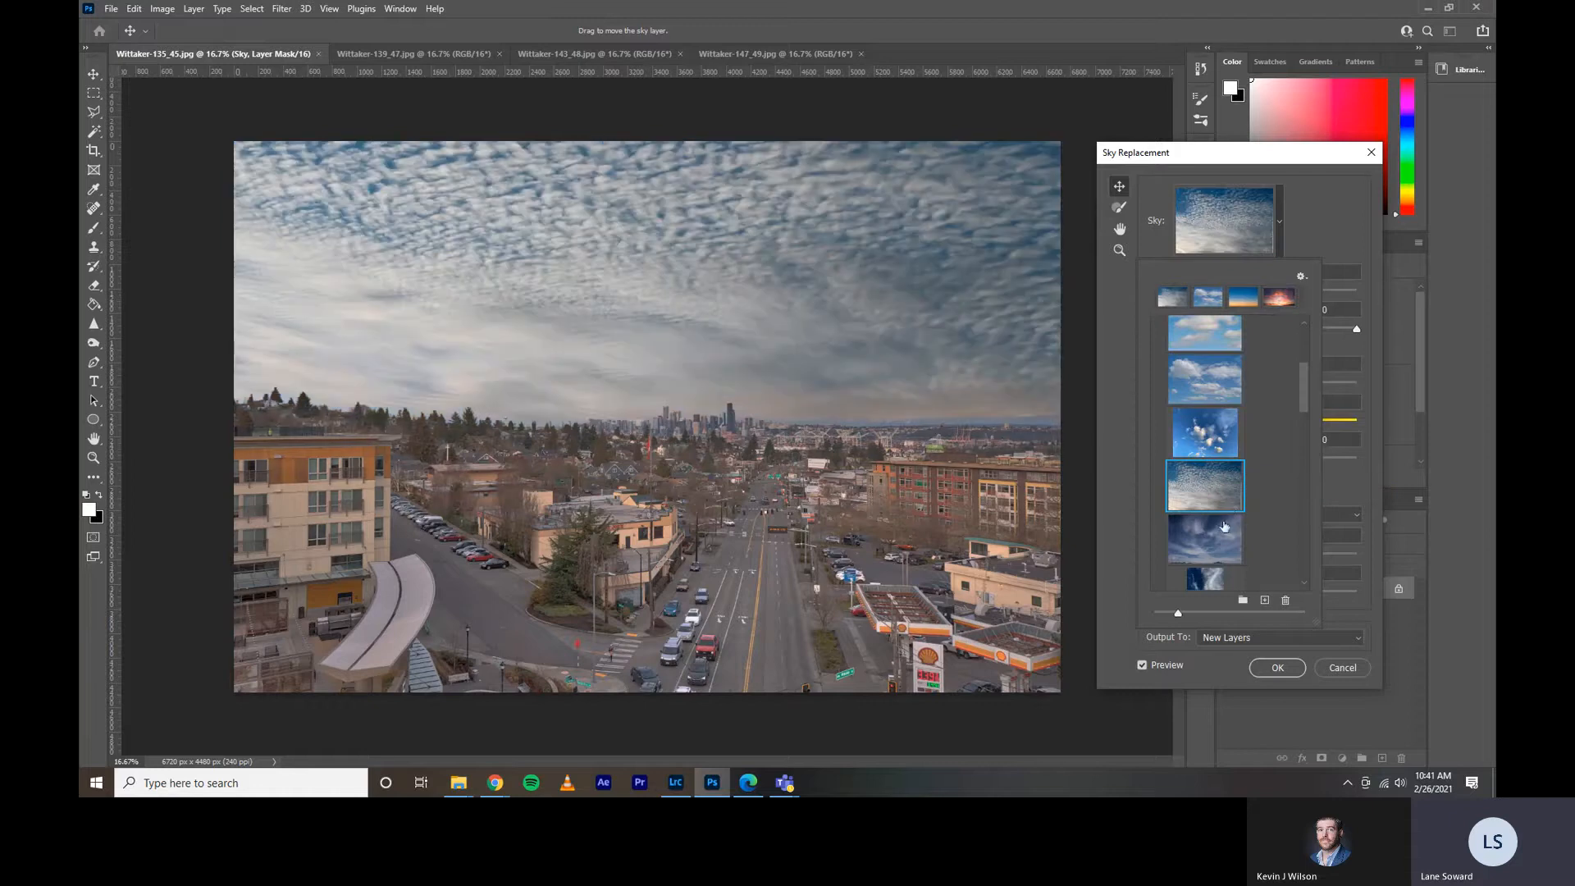
{"action": "left_click", "coordinate": [1213, 439]}
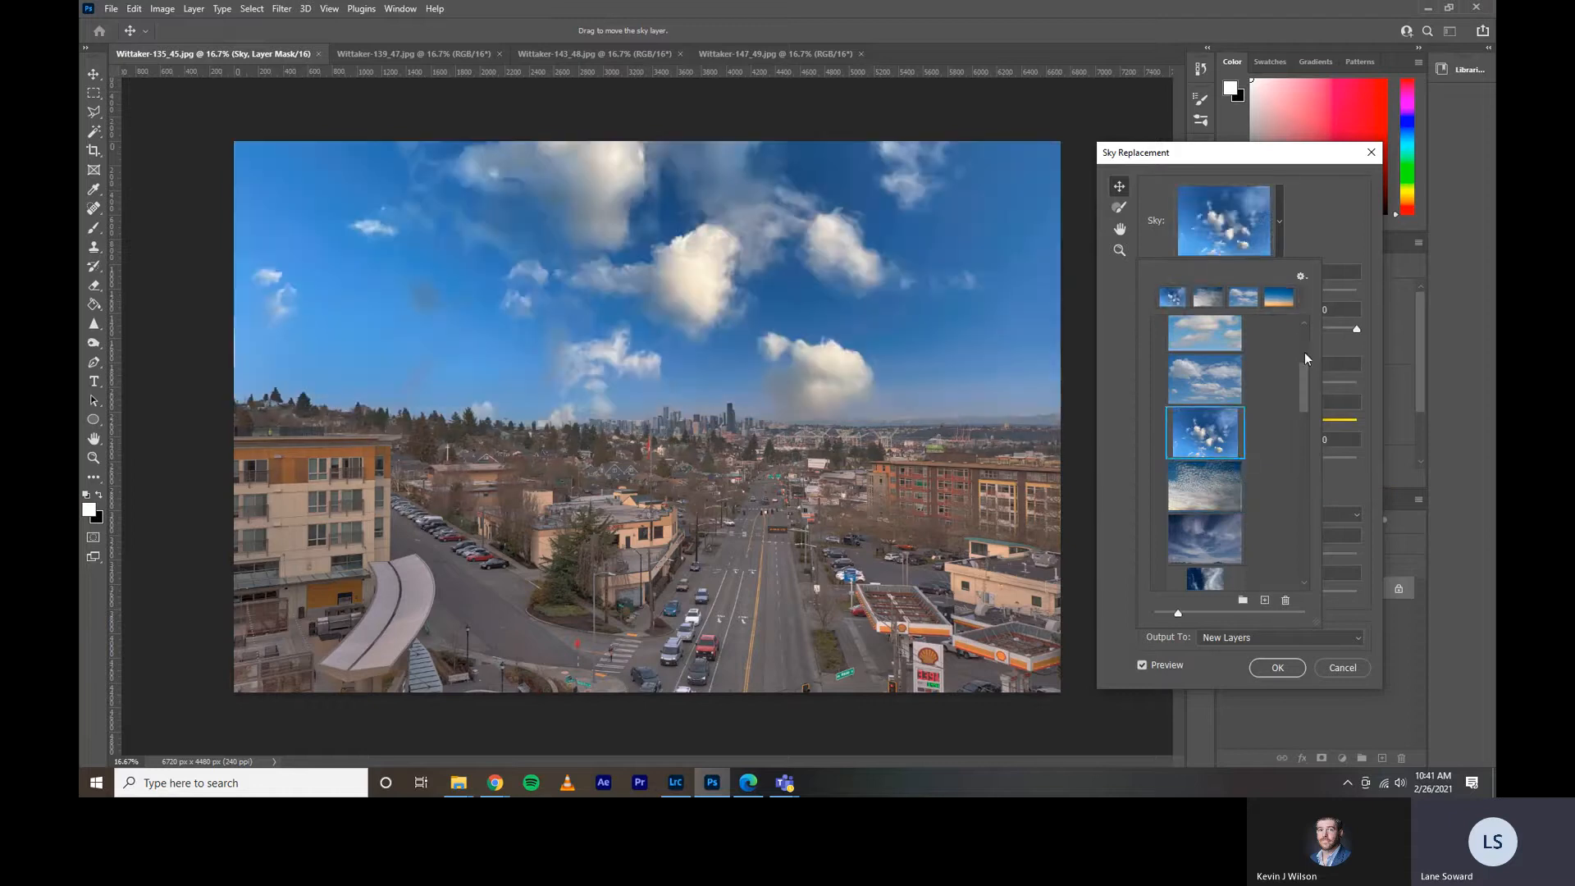
{"action": "left_click", "coordinate": [1296, 224]}
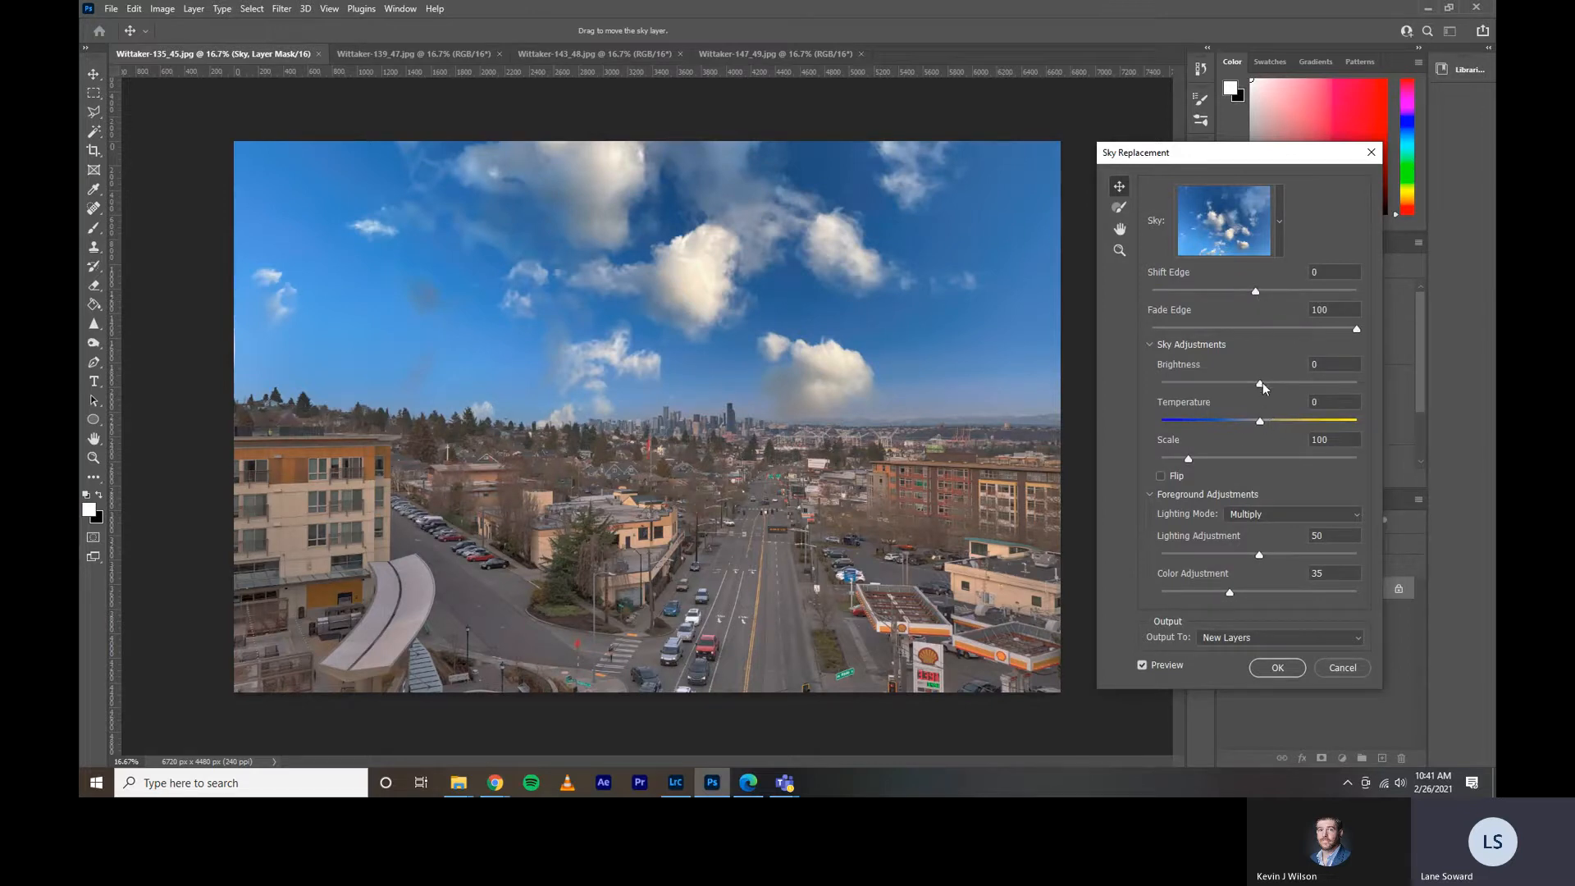
Apply the sky replacement with the Multiply lighting mode, output to new layers.
{"action": "left_click", "coordinate": [1160, 476]}
{"action": "left_click", "coordinate": [1244, 519]}
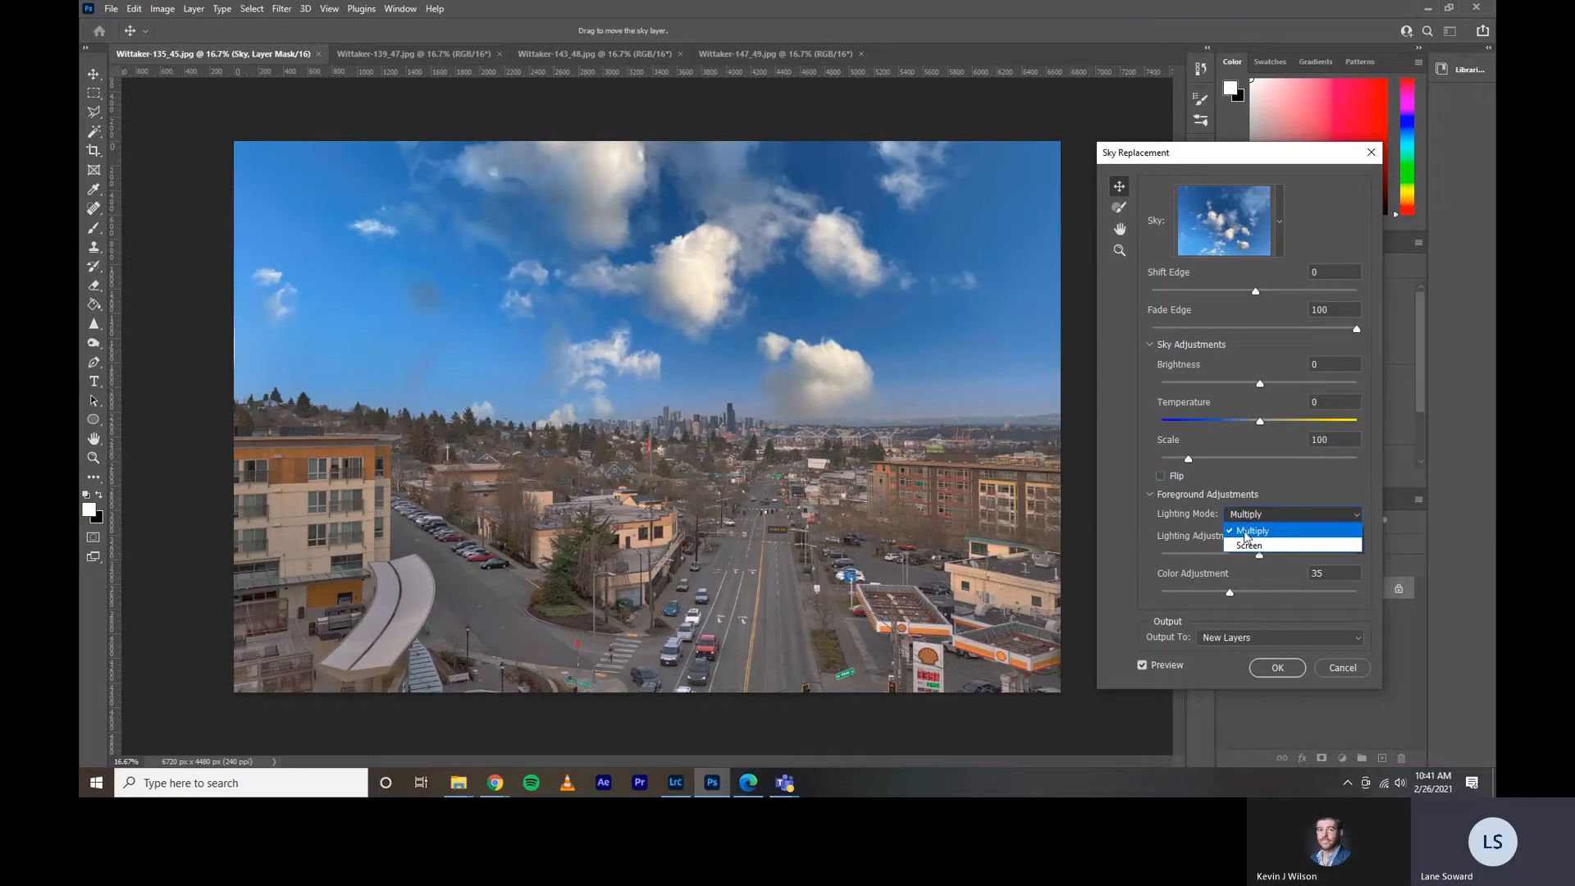
{"action": "left_click", "coordinate": [1163, 517]}
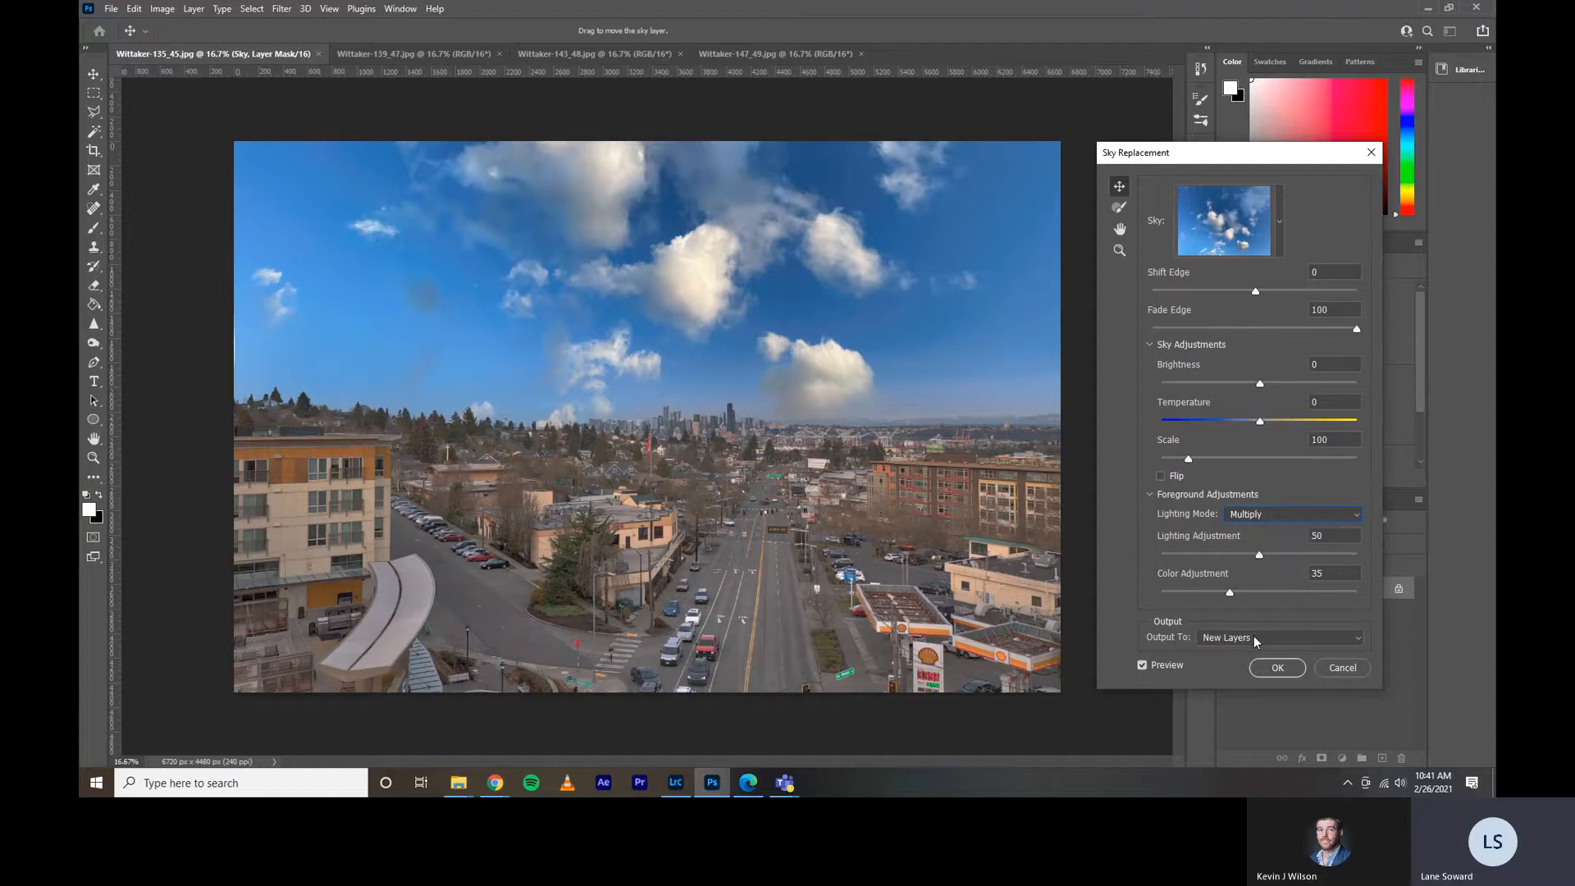
{"action": "left_click", "coordinate": [1277, 667]}
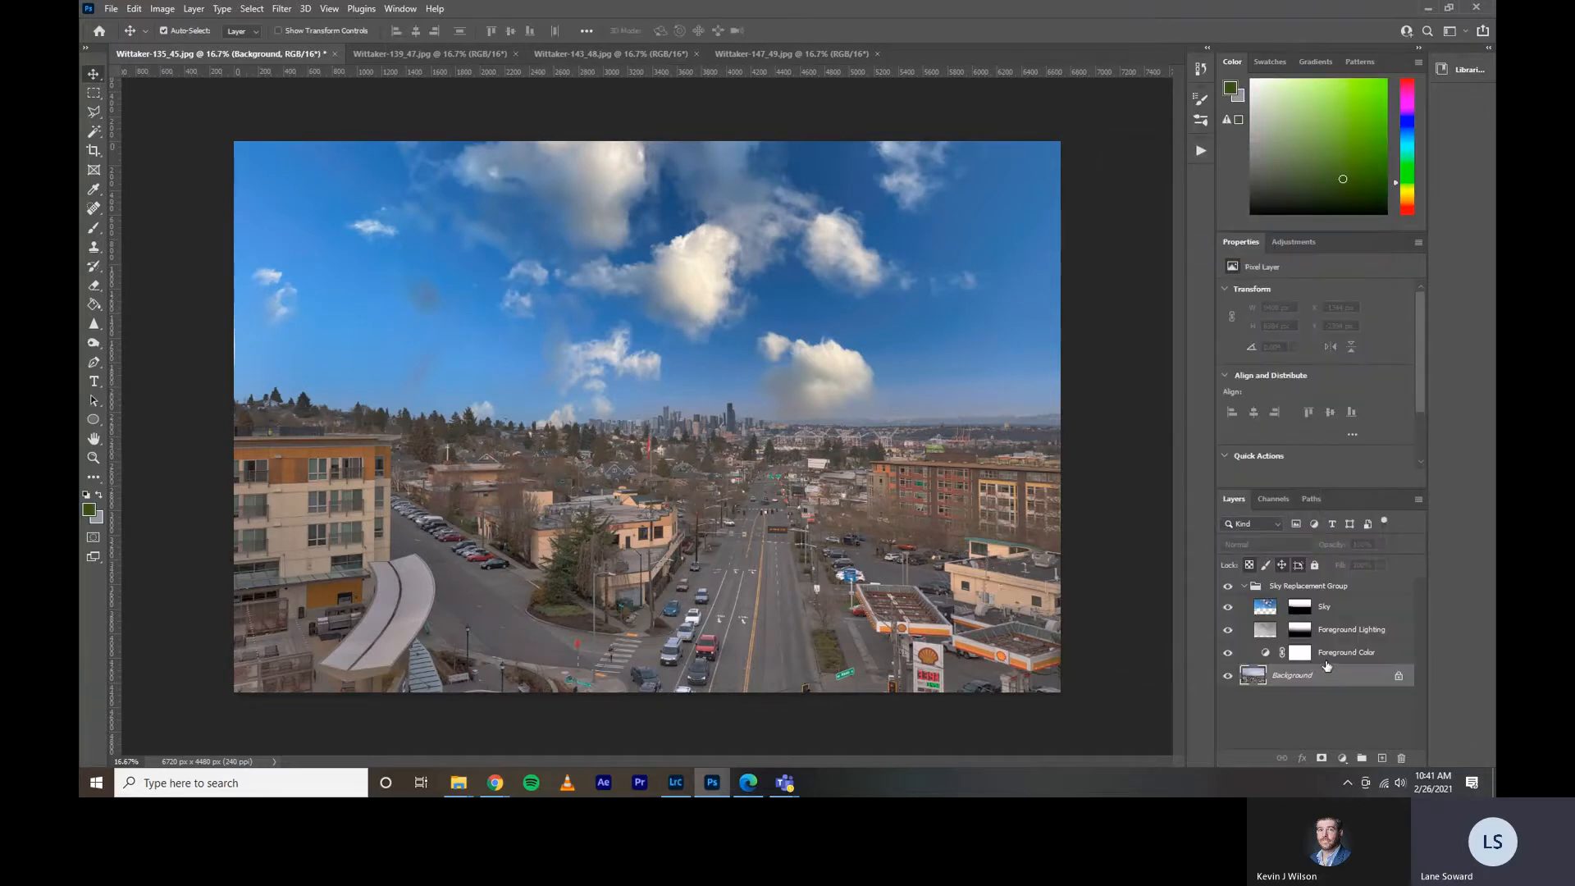
Examine the Sky and Foreground Lighting layers in the Sky Replacement Group, leaving no layer selected.
{"action": "left_click", "coordinate": [1327, 614]}
{"action": "left_click", "coordinate": [1337, 636]}
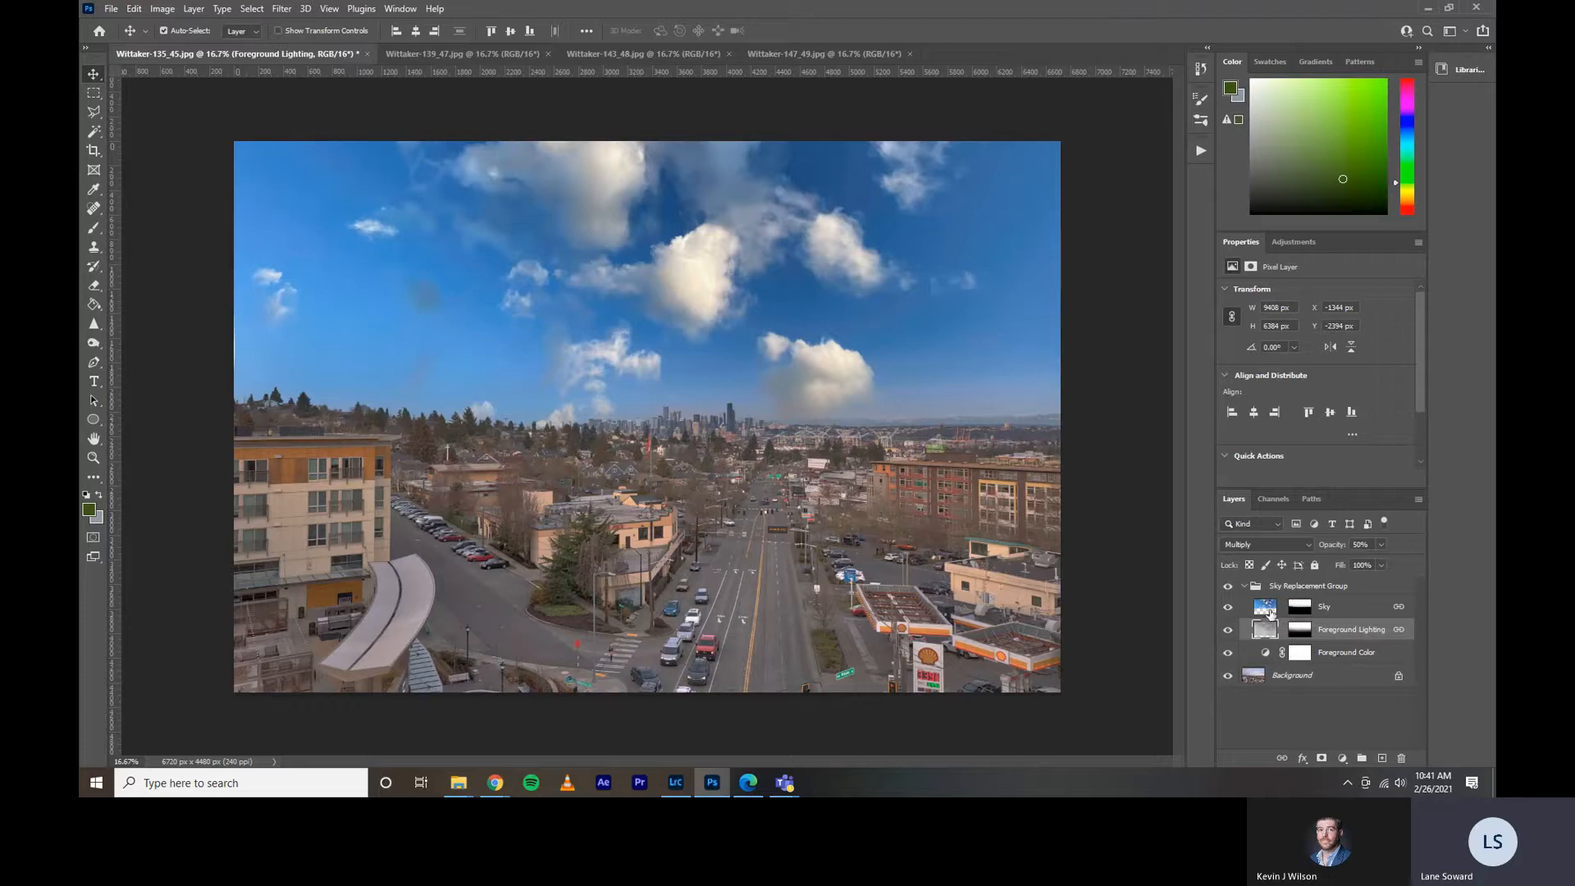
{"action": "left_click", "coordinate": [1270, 611]}
{"action": "left_click", "coordinate": [1270, 634]}
{"action": "left_click", "coordinate": [1368, 720]}
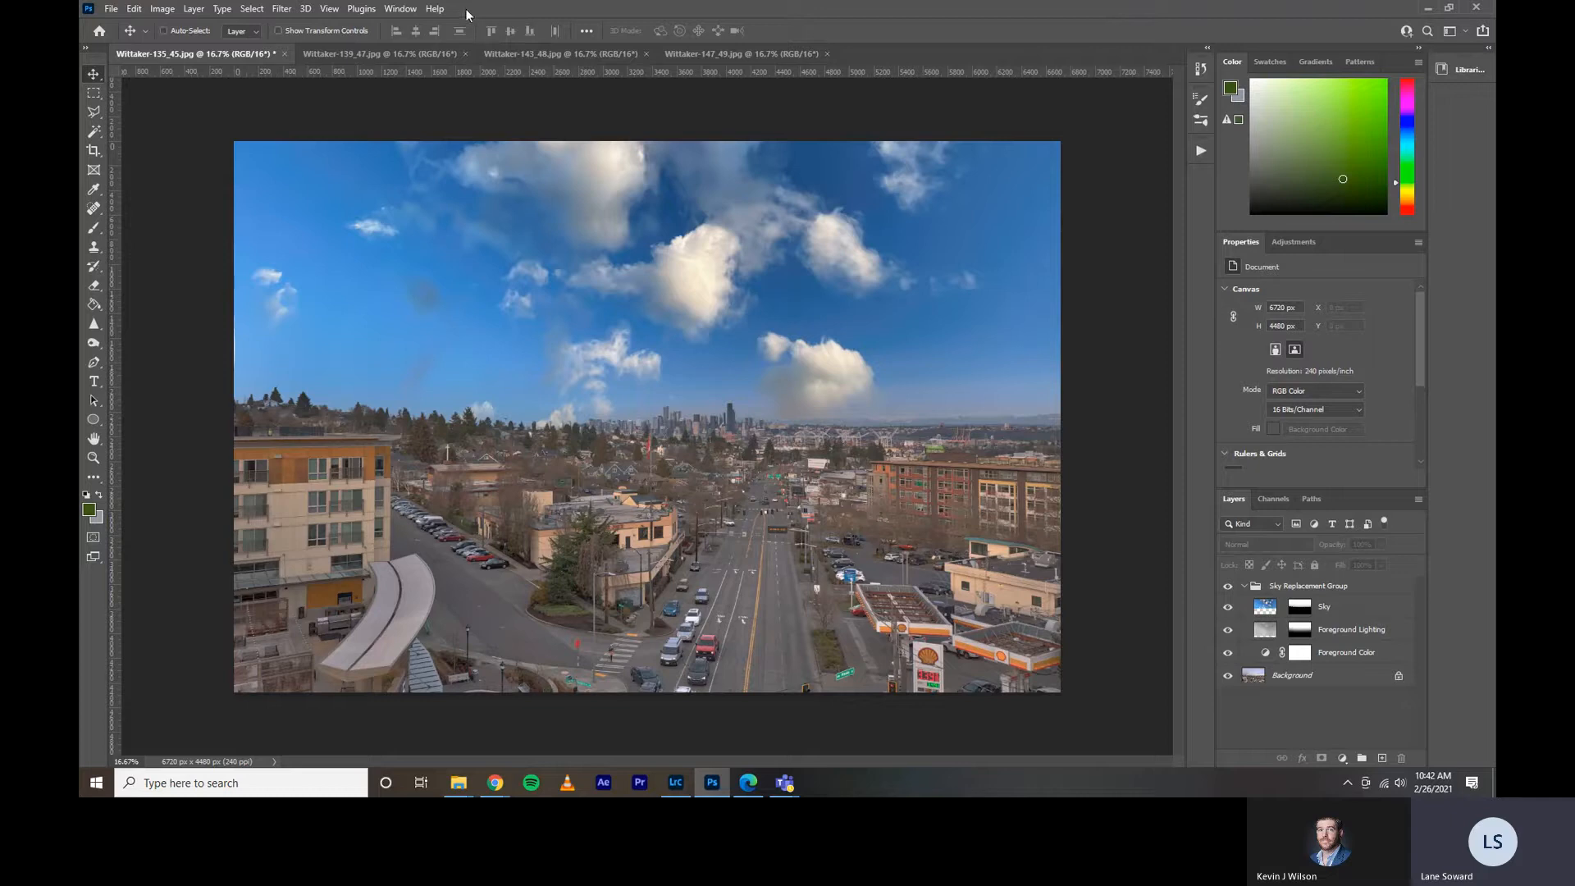
Save the photo with the replaced sky and switch to Lightroom Classic to find the edited copy.
{"action": "key", "text": "ctrl+s"}
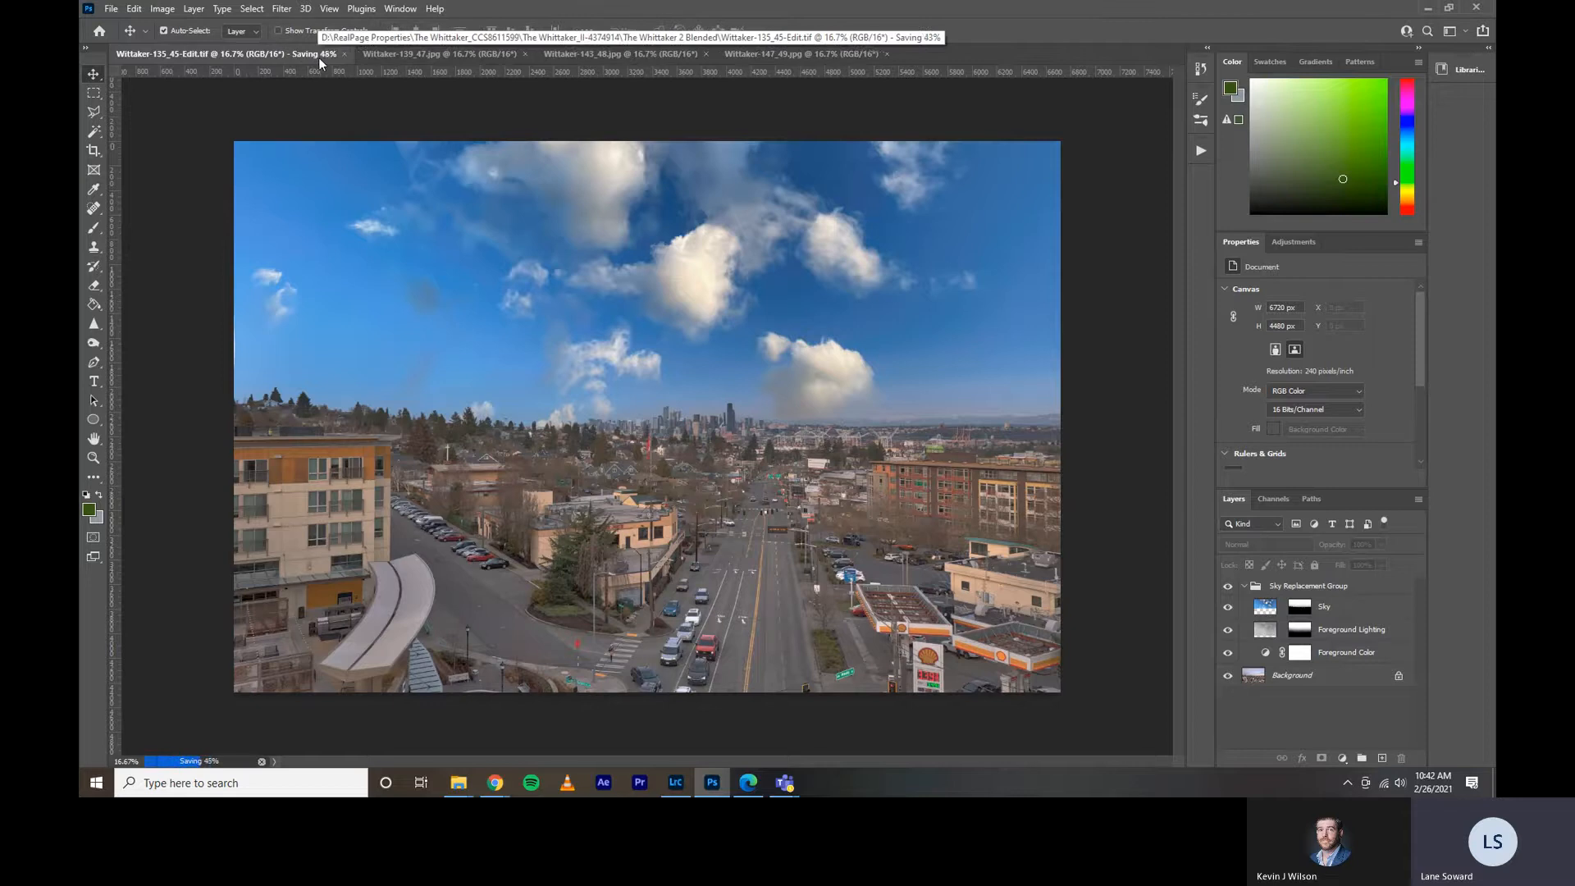
{"action": "left_click", "coordinate": [675, 781]}
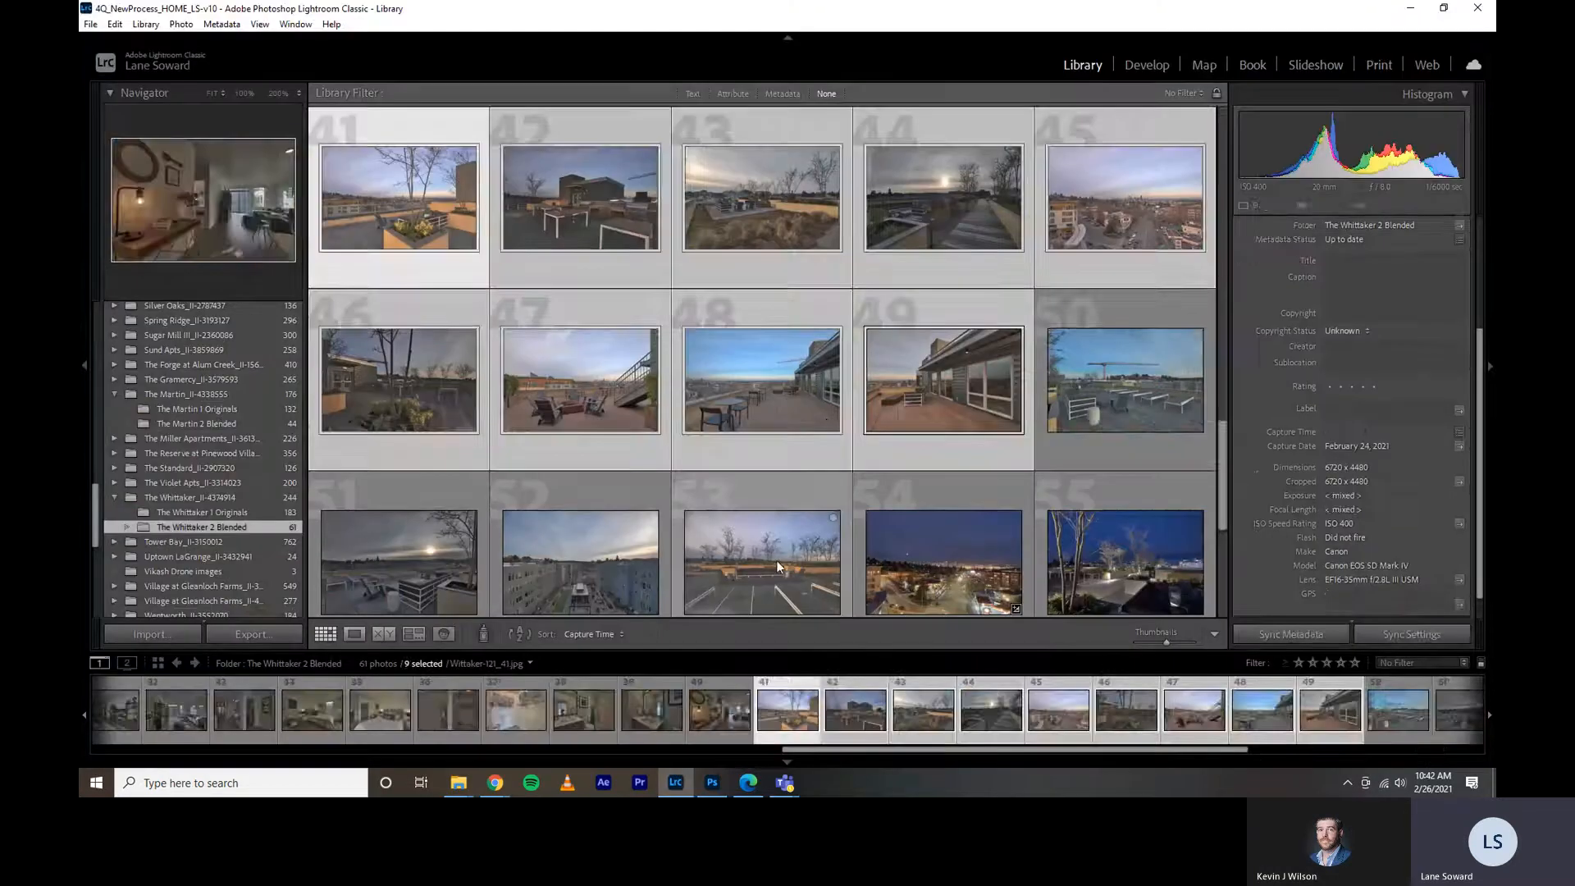
{"action": "left_click", "coordinate": [1073, 386]}
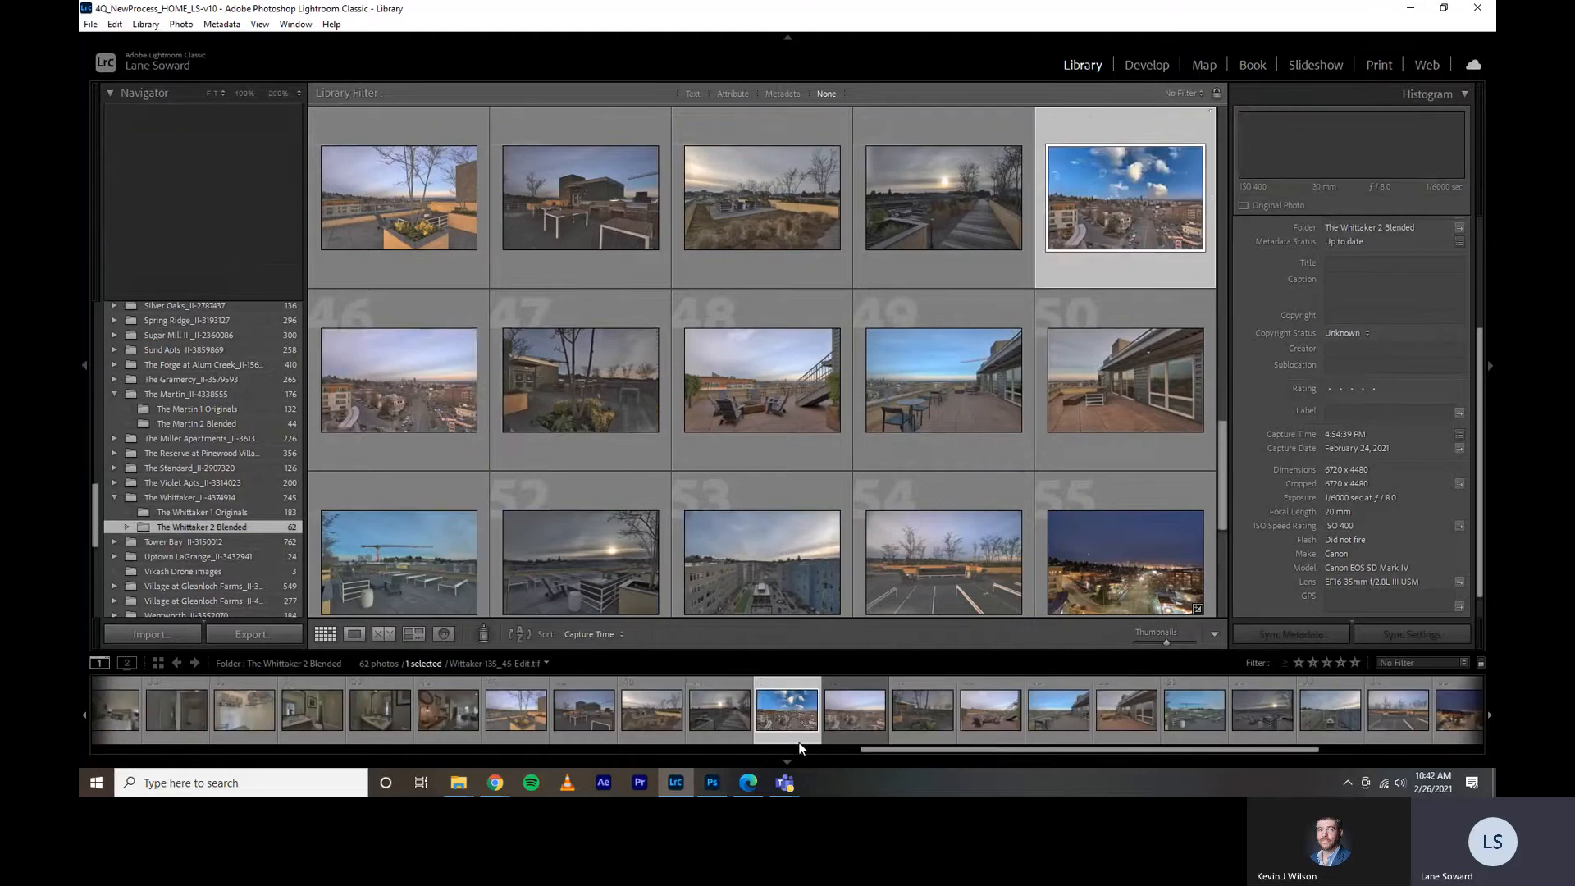
Compare the file names of the original cityscape photo and its edited copy in the metadata, and return to Photoshop.
{"action": "left_click", "coordinate": [369, 398]}
{"action": "scroll", "coordinate": [1321, 400], "scroll_direction": "up", "scroll_amount": 3}
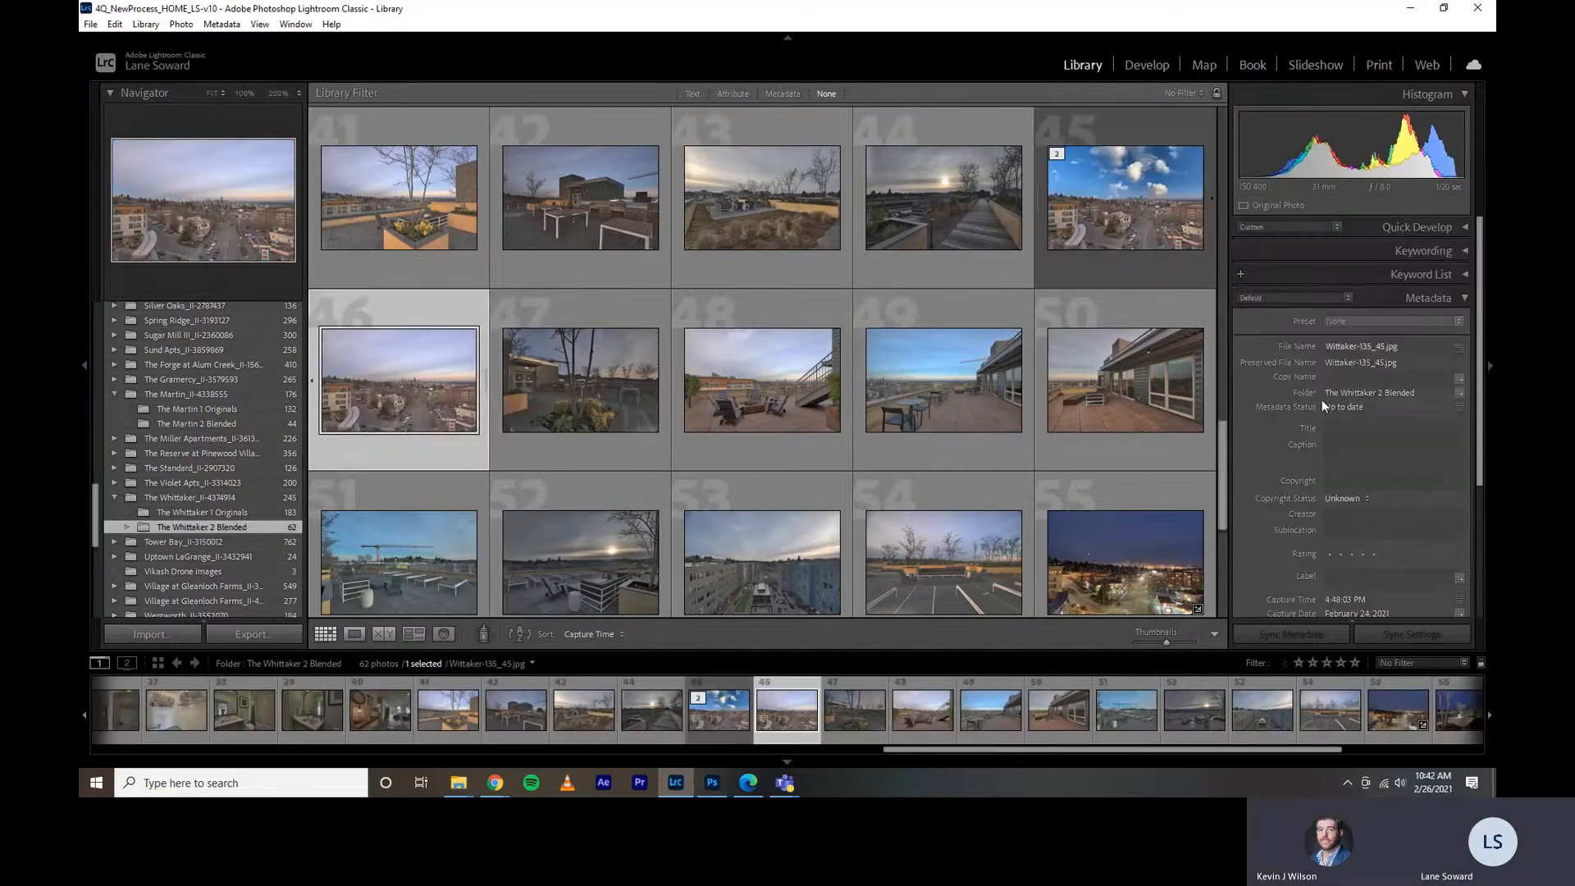
{"action": "left_click", "coordinate": [1411, 224]}
{"action": "left_click", "coordinate": [1411, 224]}
{"action": "key", "text": "Left"}
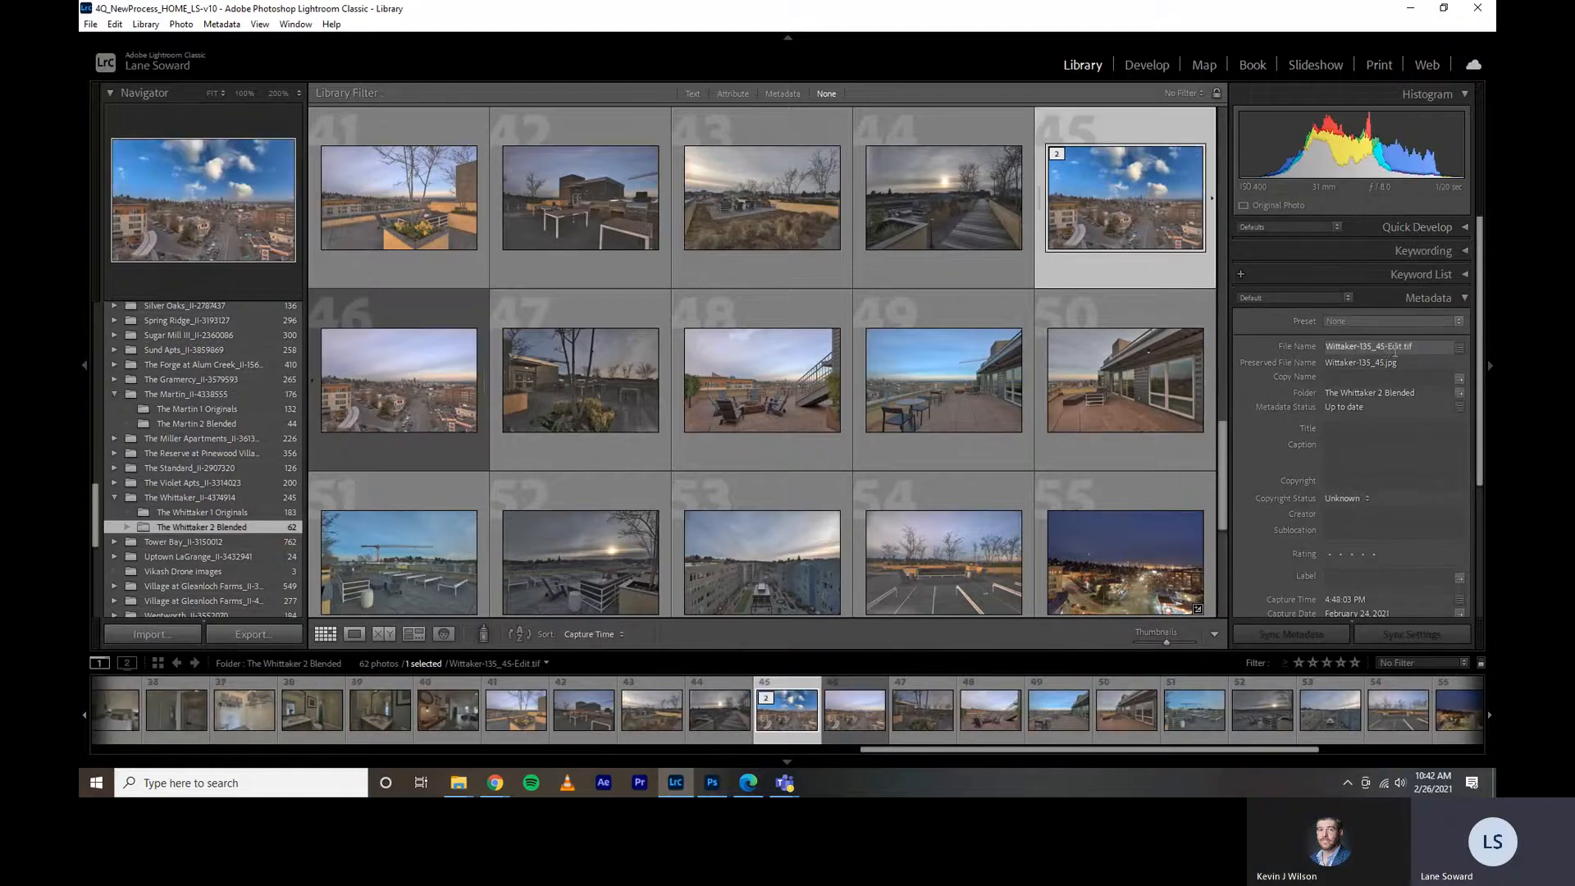
{"action": "key", "text": "Right"}
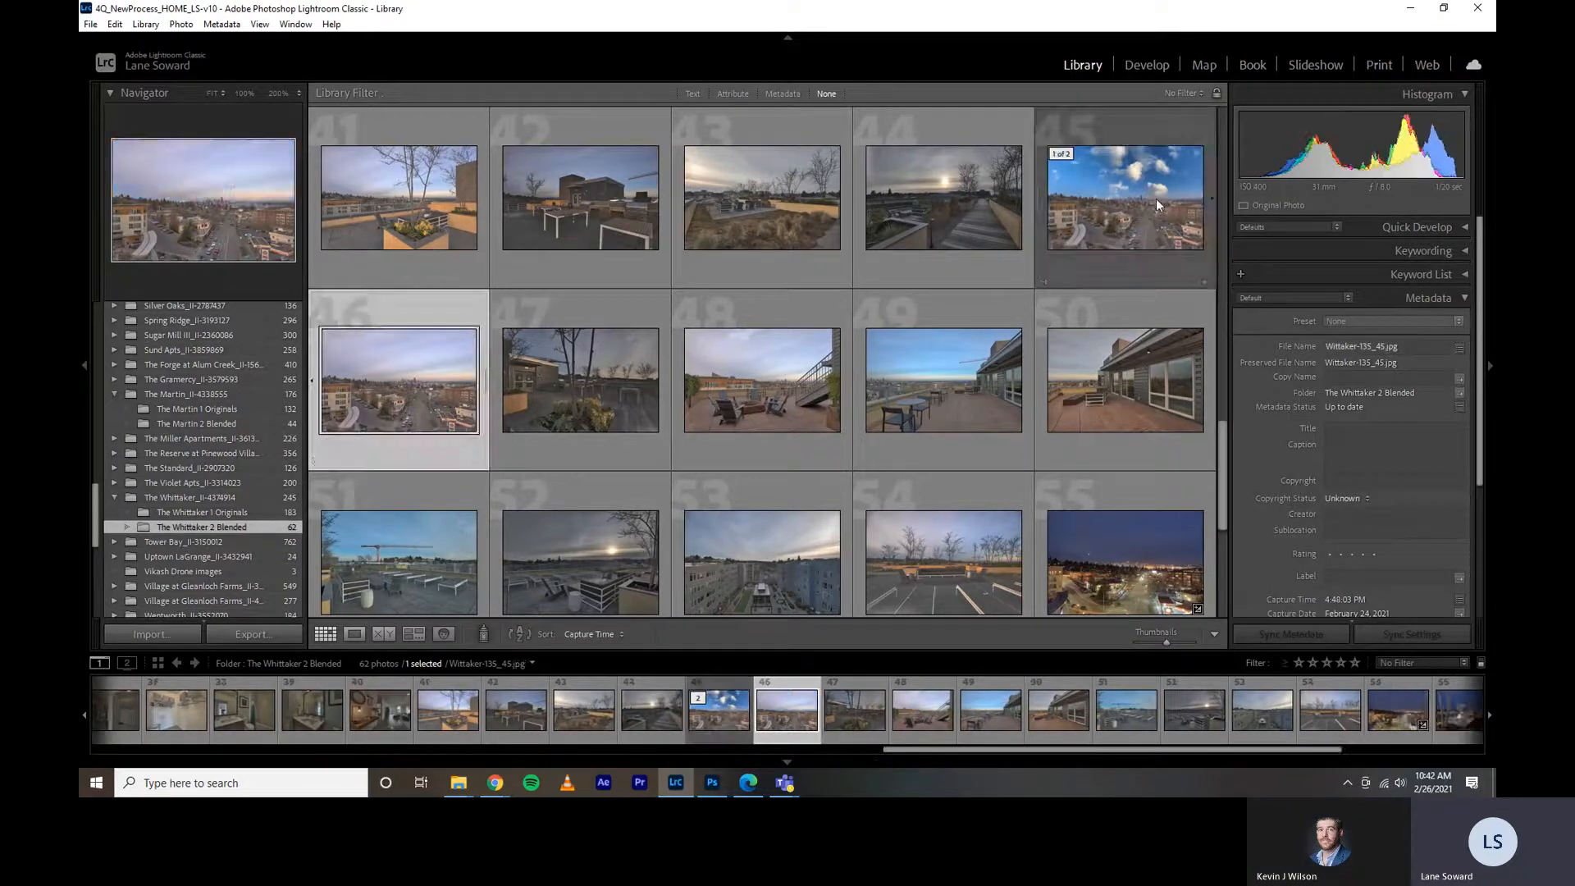
{"action": "key", "text": "Left"}
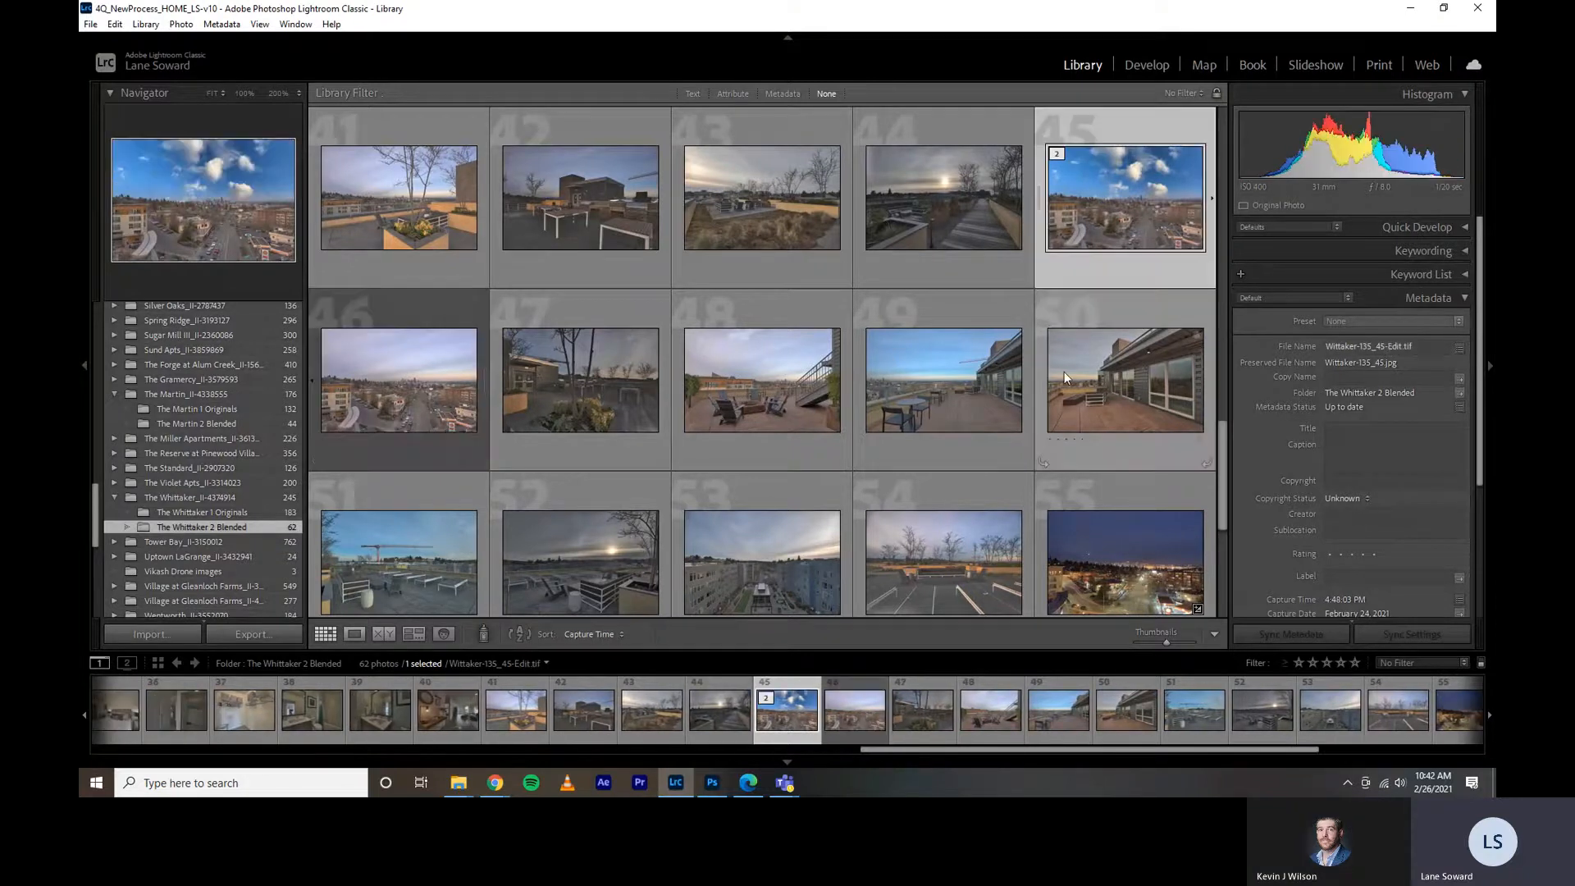
{"action": "left_click", "coordinate": [712, 782]}
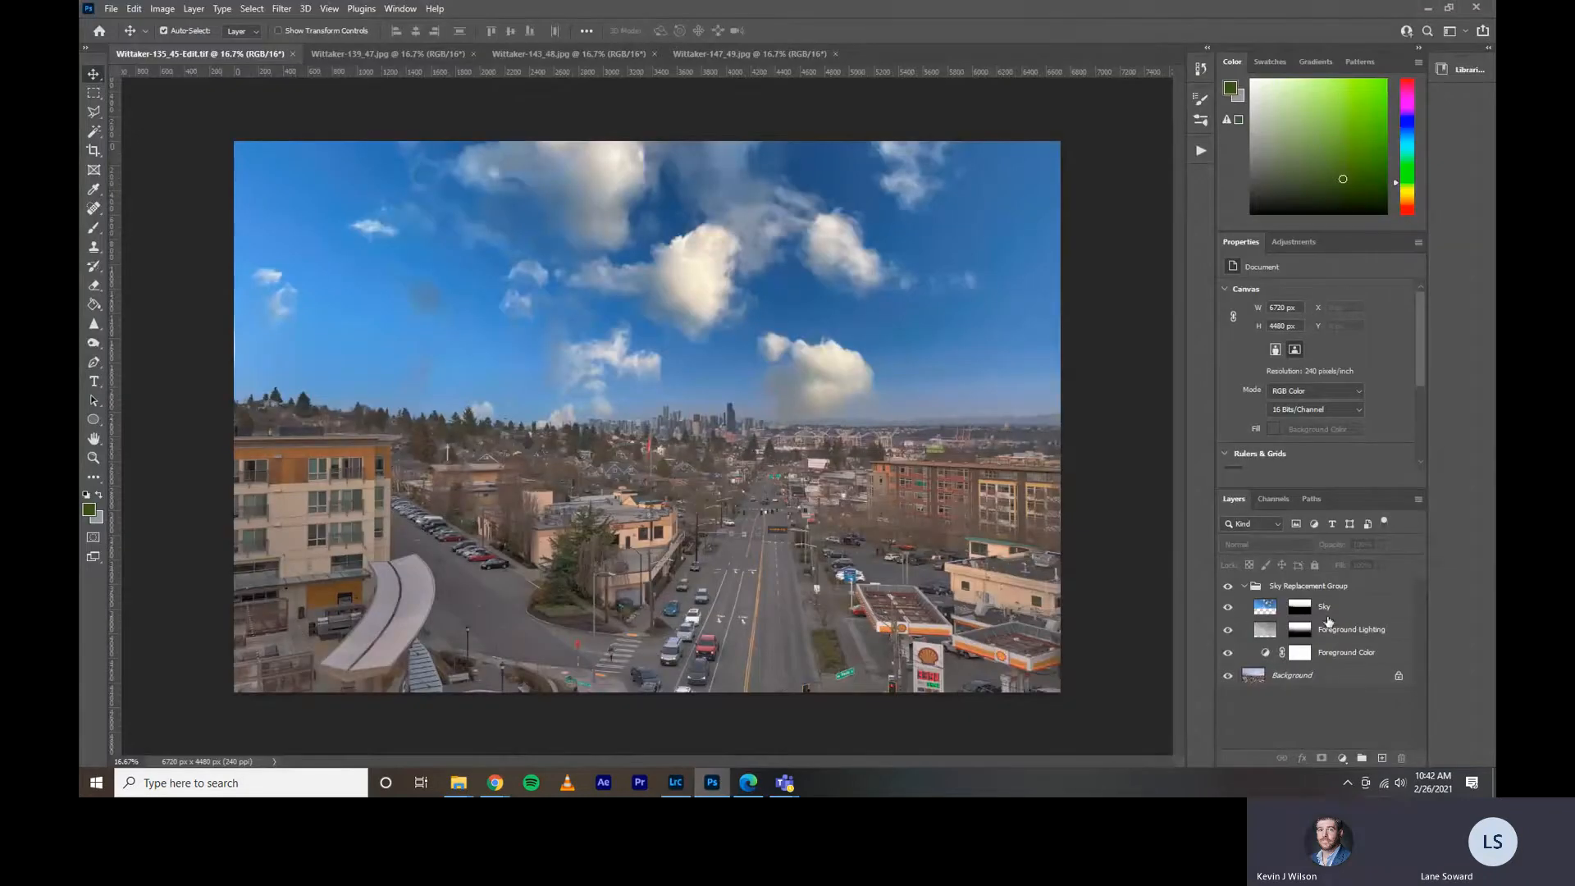
Collapse the Sky Replacement Group in the cityscape photo and start Sky Replacement on Wittaker-139_47.jpg.
{"action": "left_click", "coordinate": [1246, 585]}
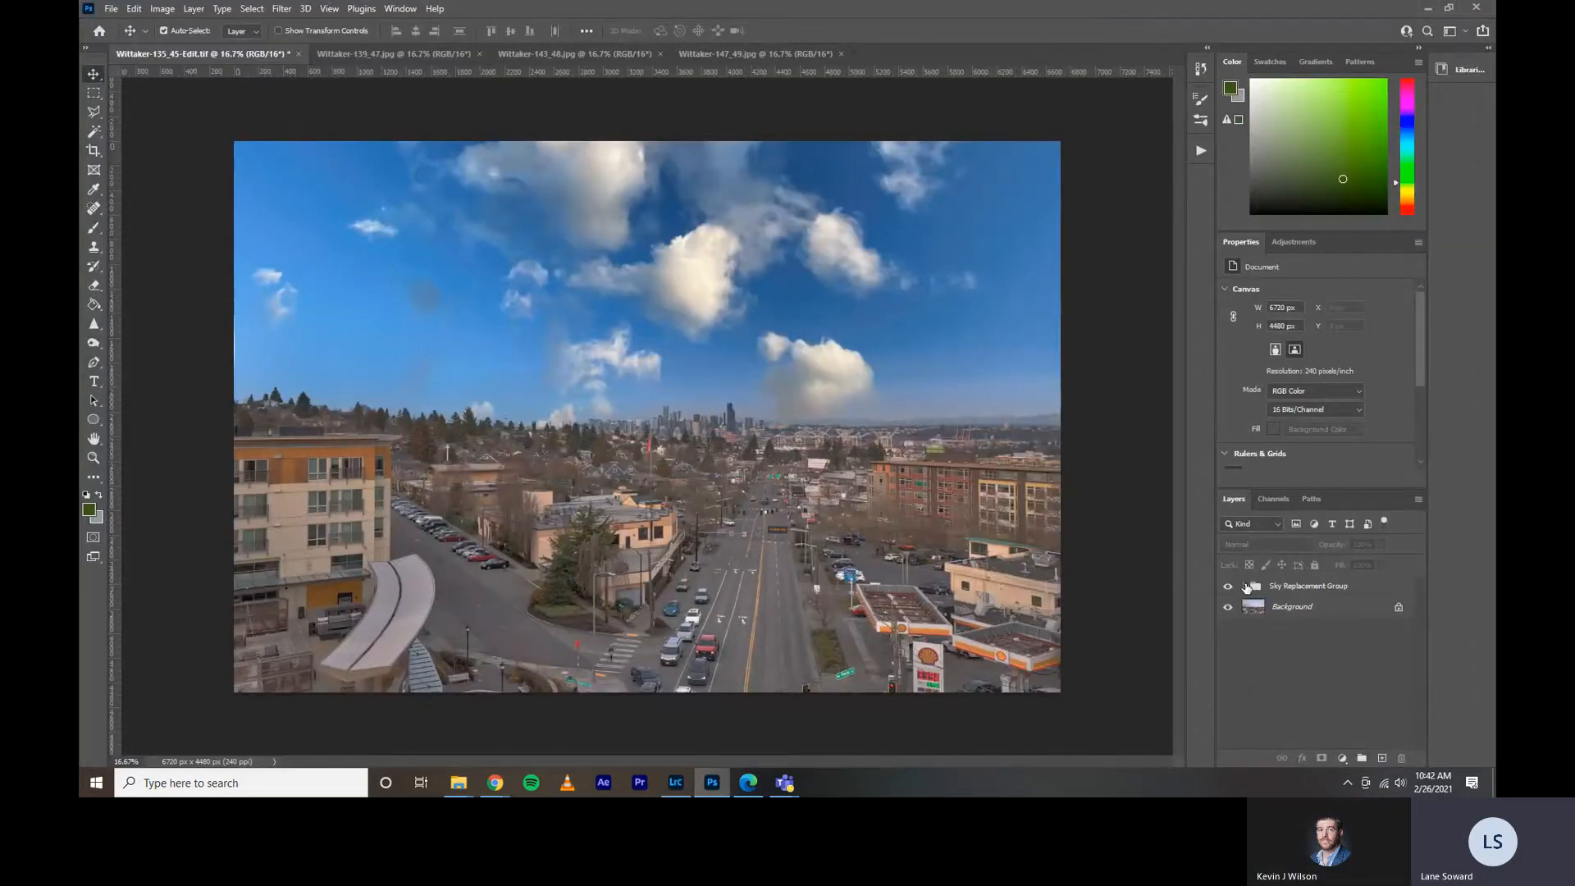
{"action": "left_click", "coordinate": [413, 54]}
{"action": "left_click", "coordinate": [134, 9]}
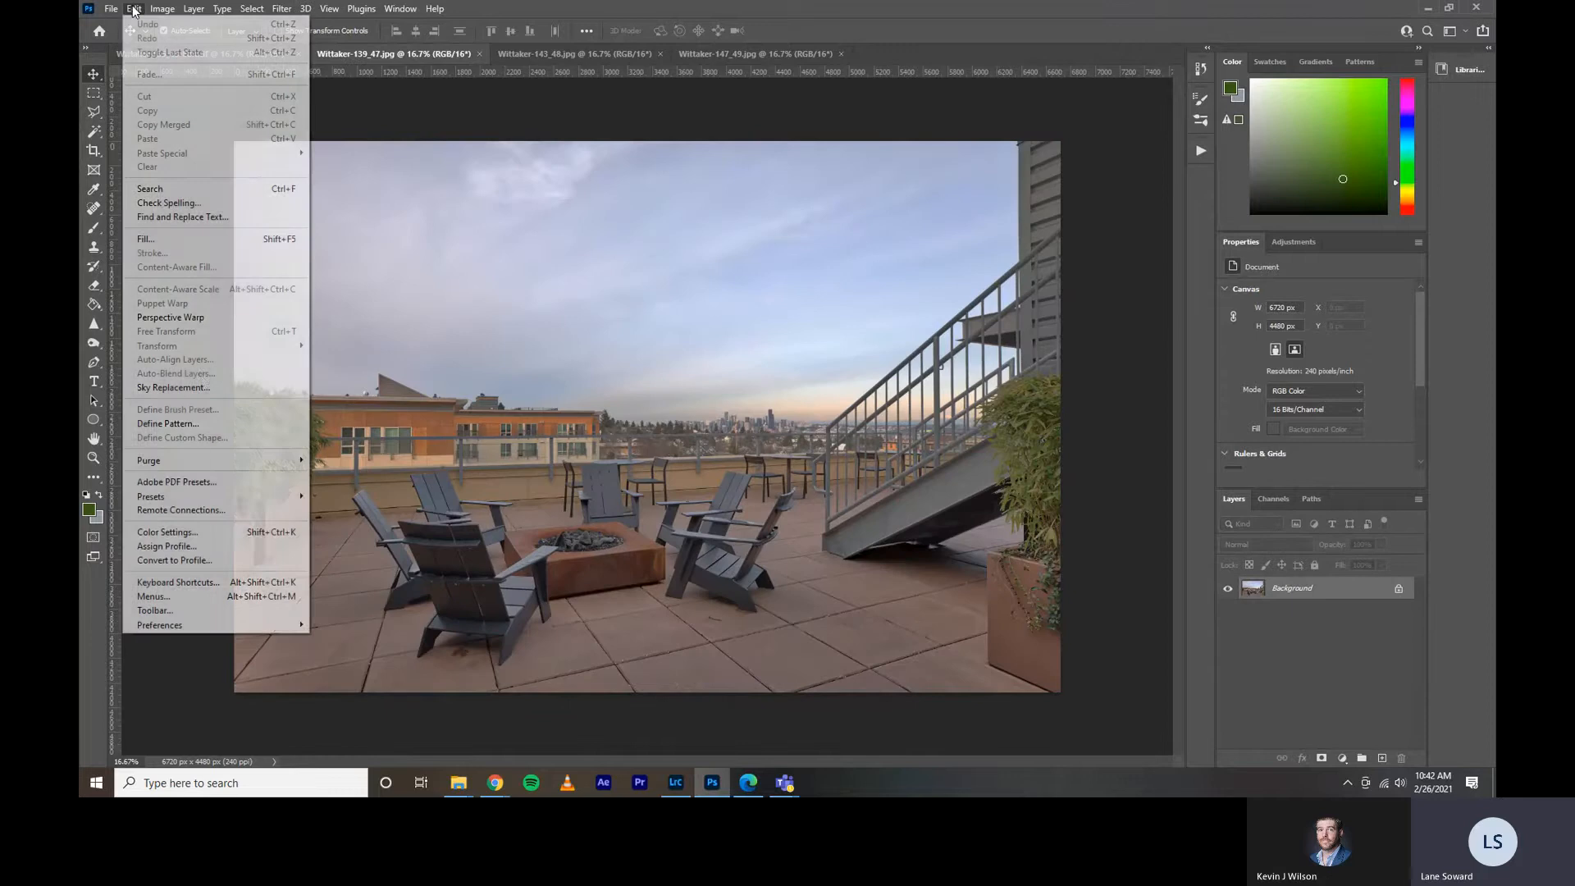
{"action": "left_click", "coordinate": [202, 389]}
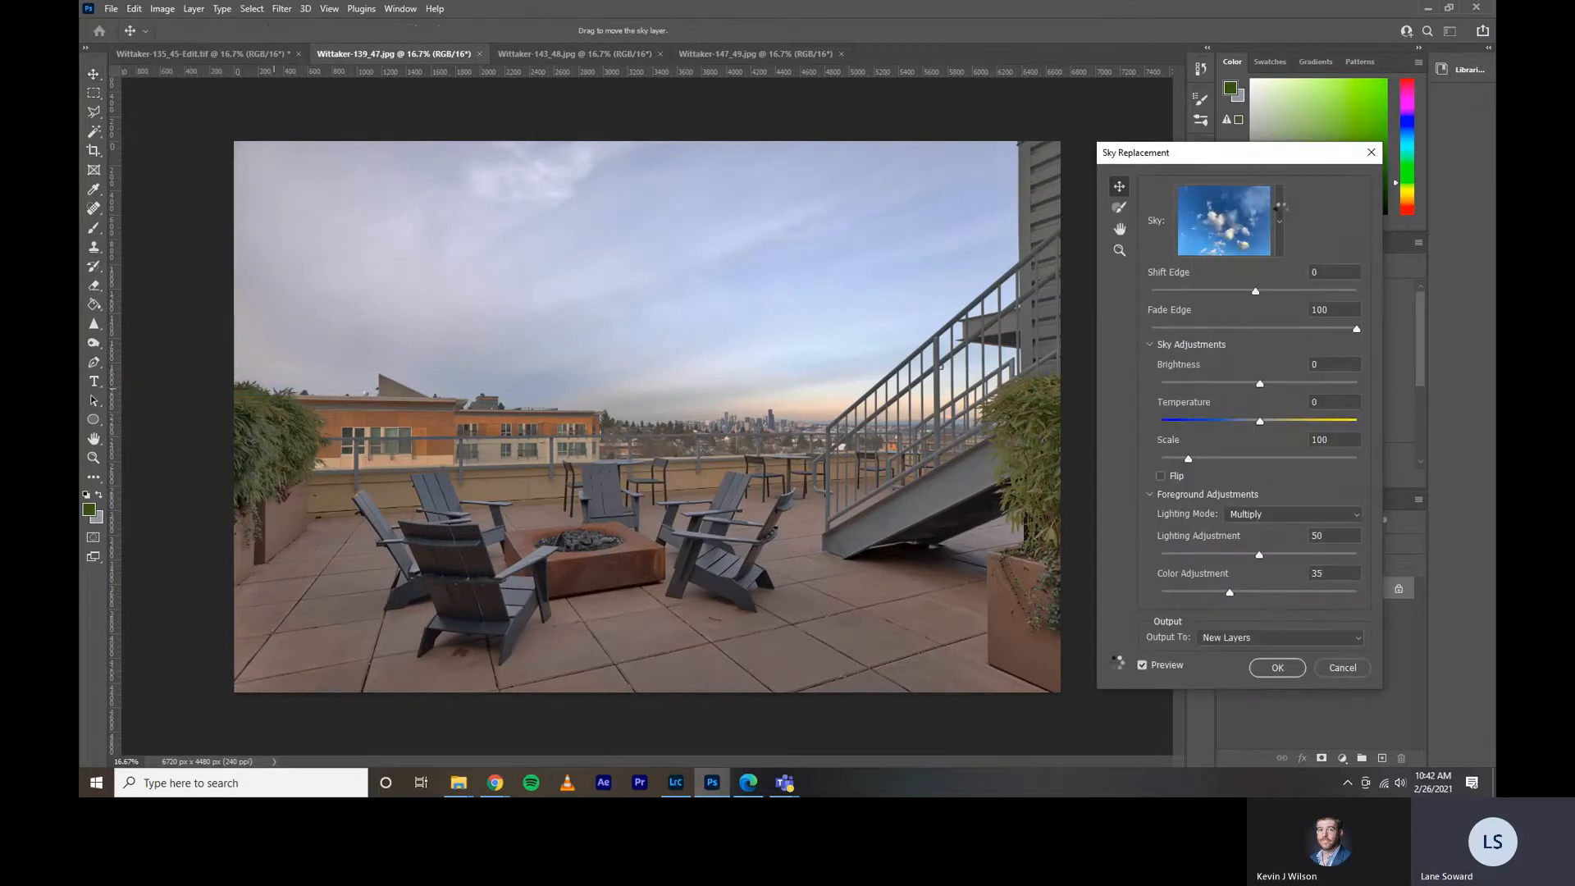
Browse the New skies folder for a custom sky image such as 2T5A8146.JPG, and return to the presets without importing one.
{"action": "left_click", "coordinate": [1281, 210]}
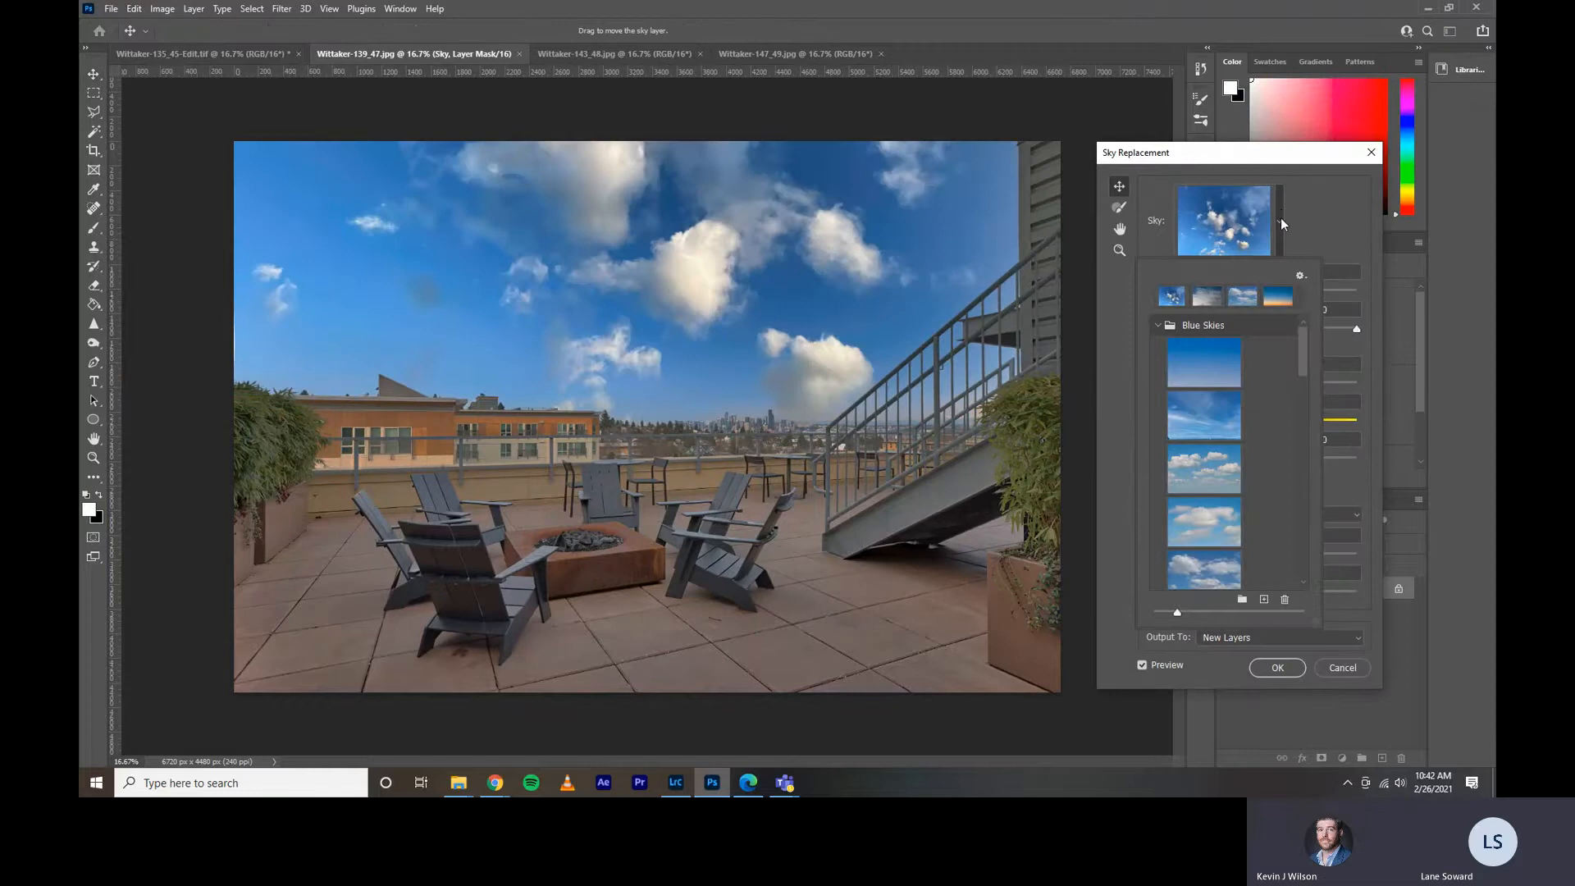
{"action": "left_click", "coordinate": [1264, 599]}
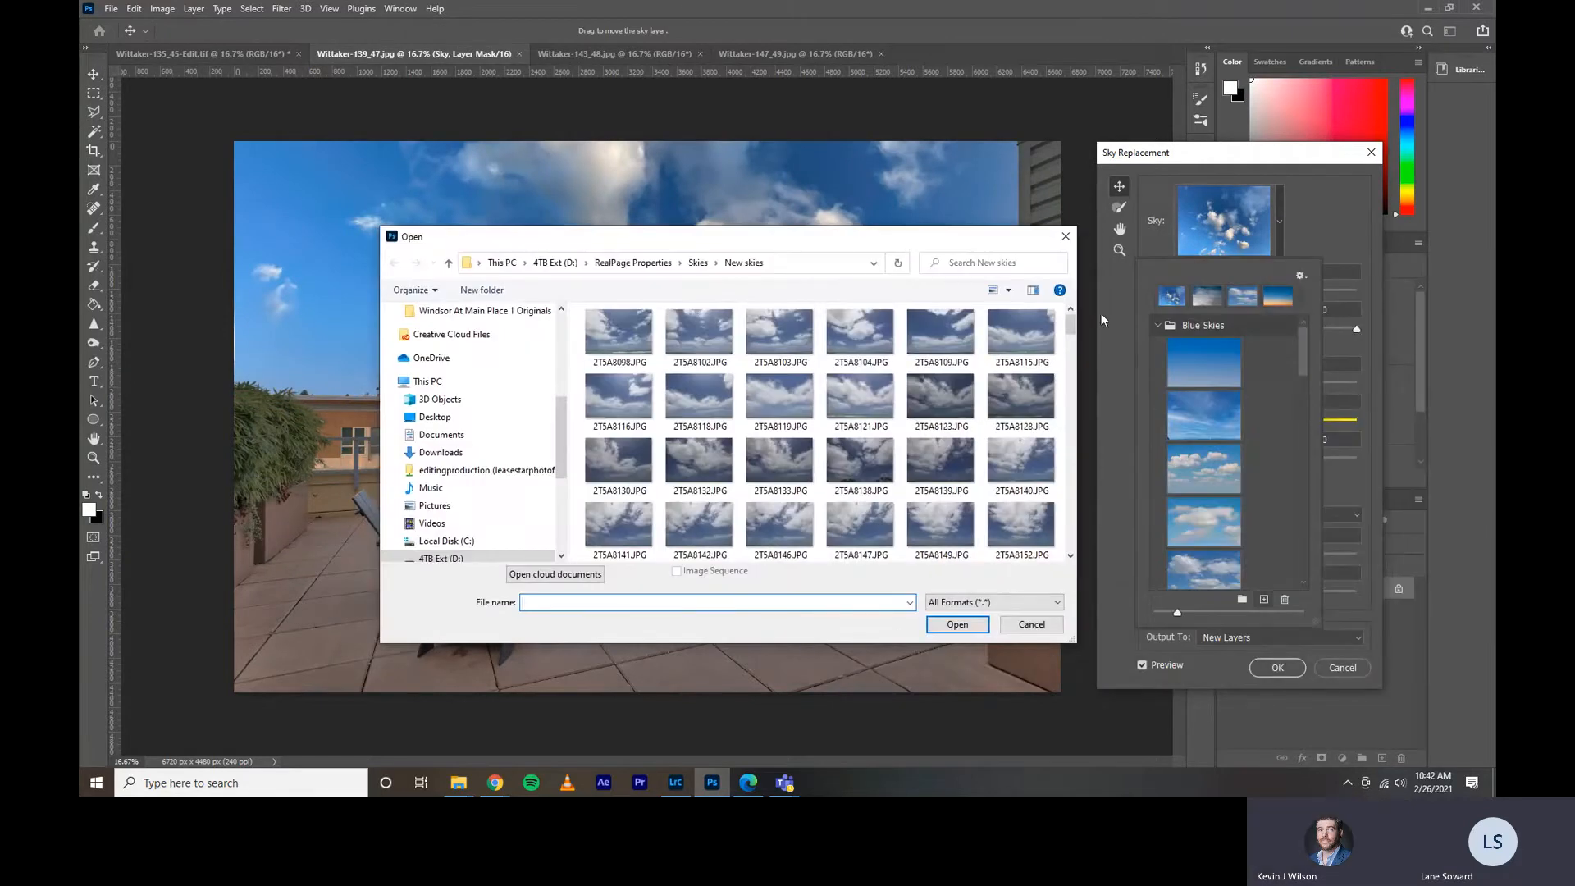
{"action": "scroll", "coordinate": [816, 455], "scroll_direction": "down", "scroll_amount": 10}
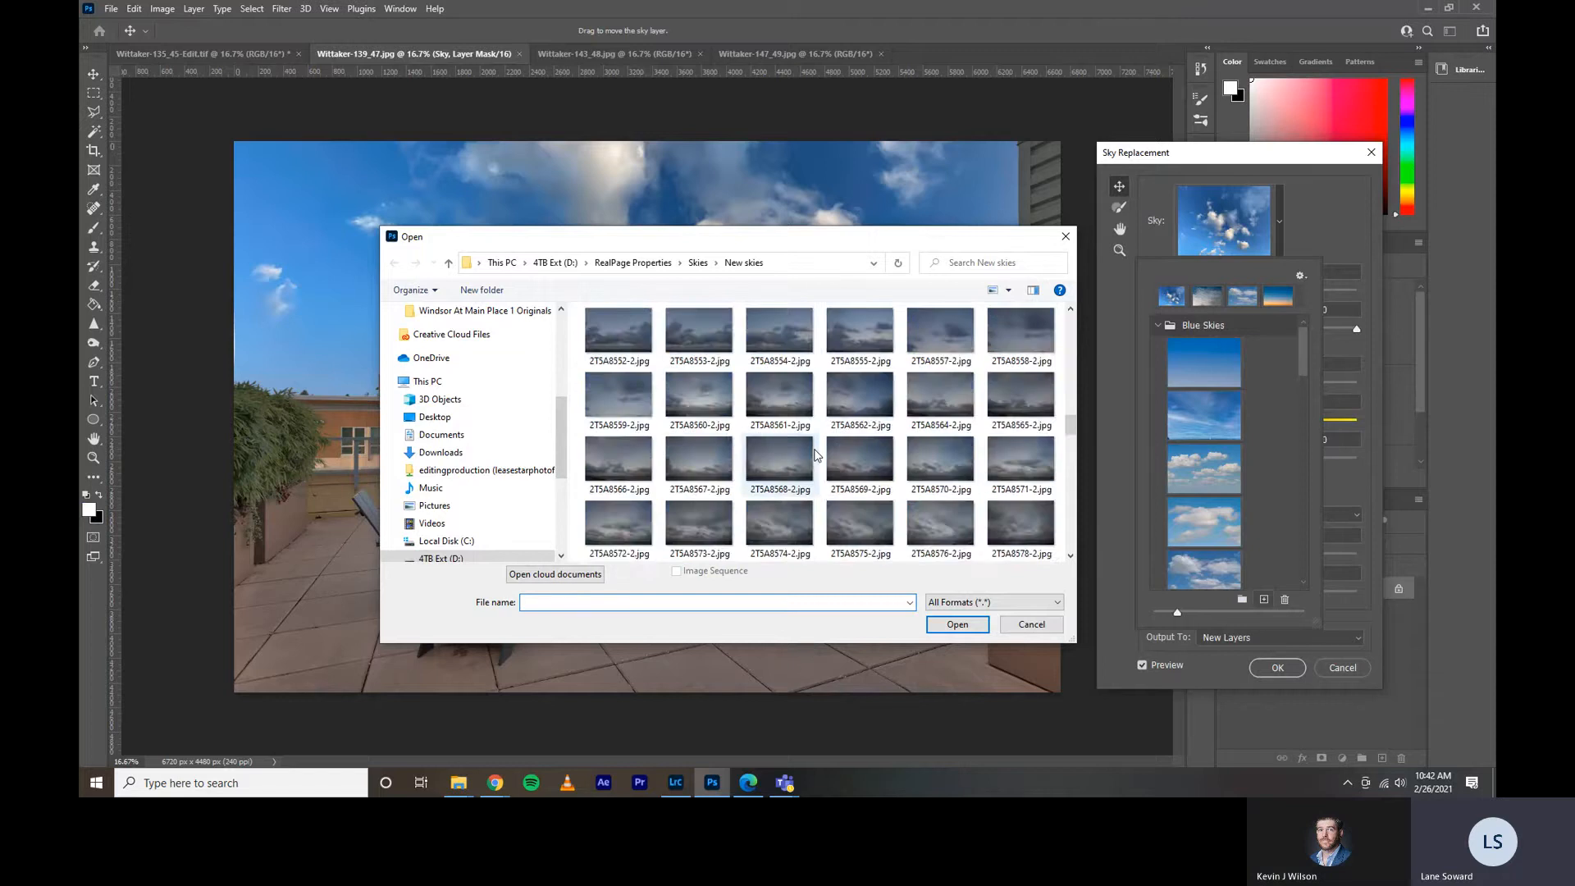
{"action": "scroll", "coordinate": [816, 455], "scroll_direction": "down", "scroll_amount": 5}
{"action": "scroll", "coordinate": [816, 455], "scroll_direction": "up", "scroll_amount": 12}
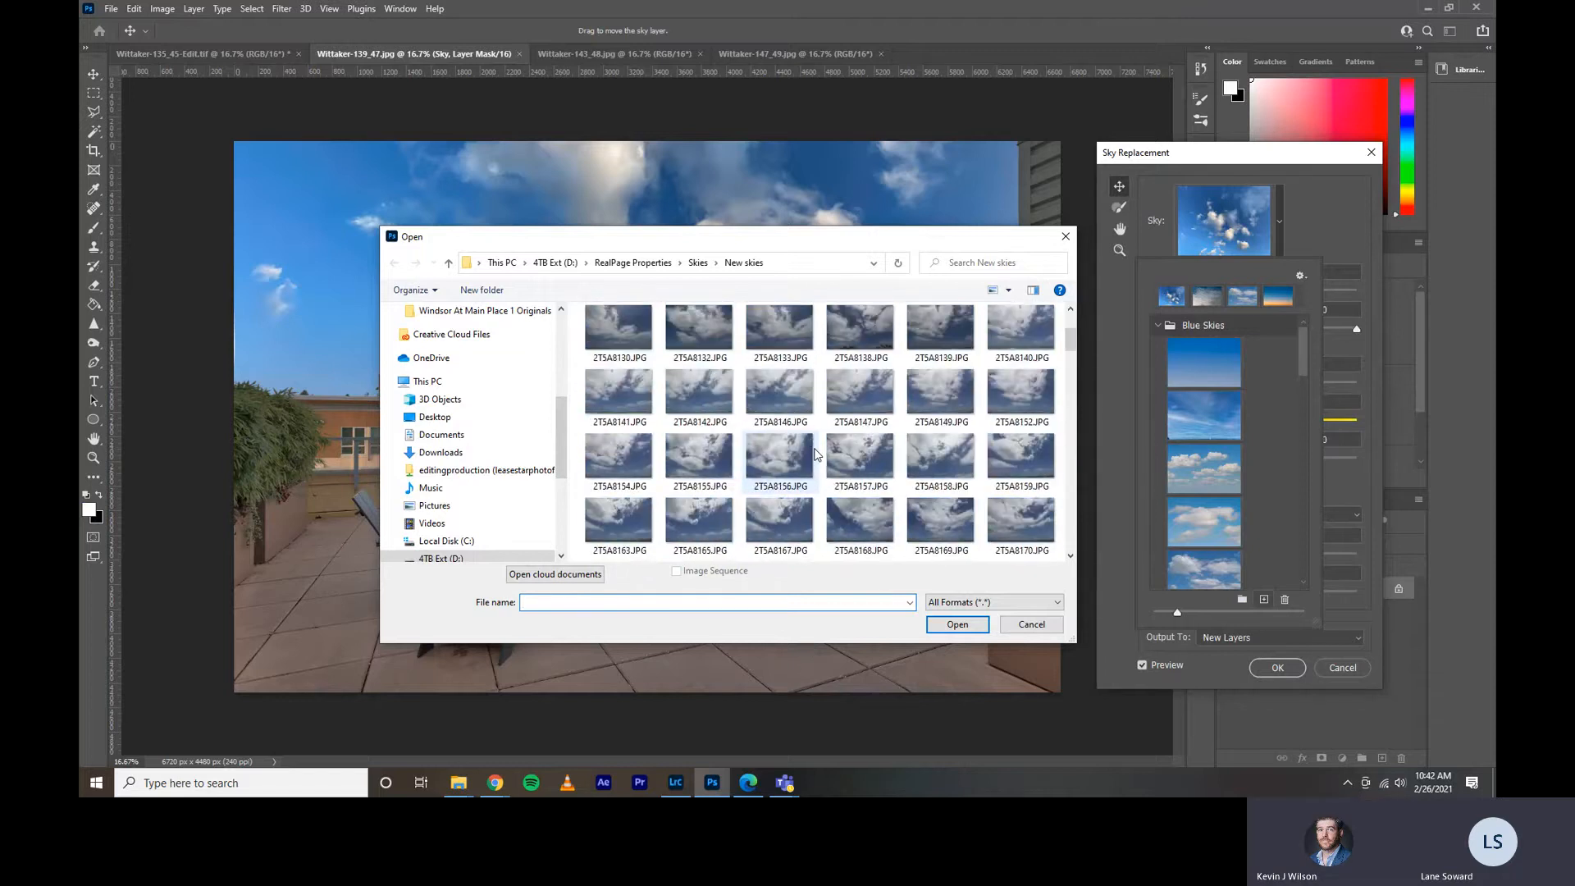
{"action": "left_click", "coordinate": [771, 394]}
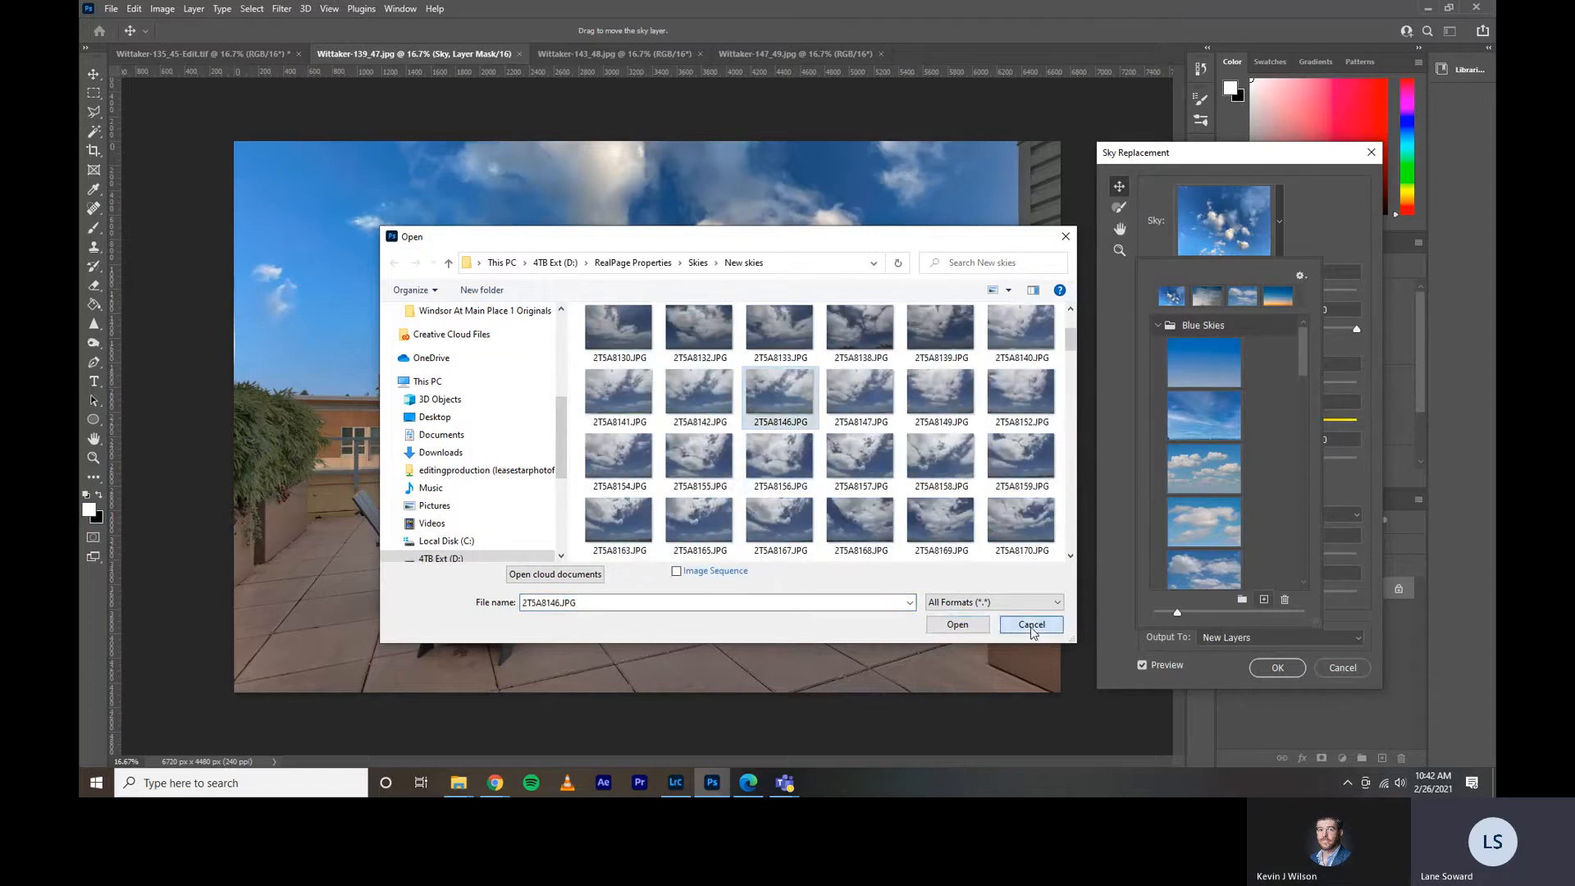
{"action": "left_click", "coordinate": [958, 624]}
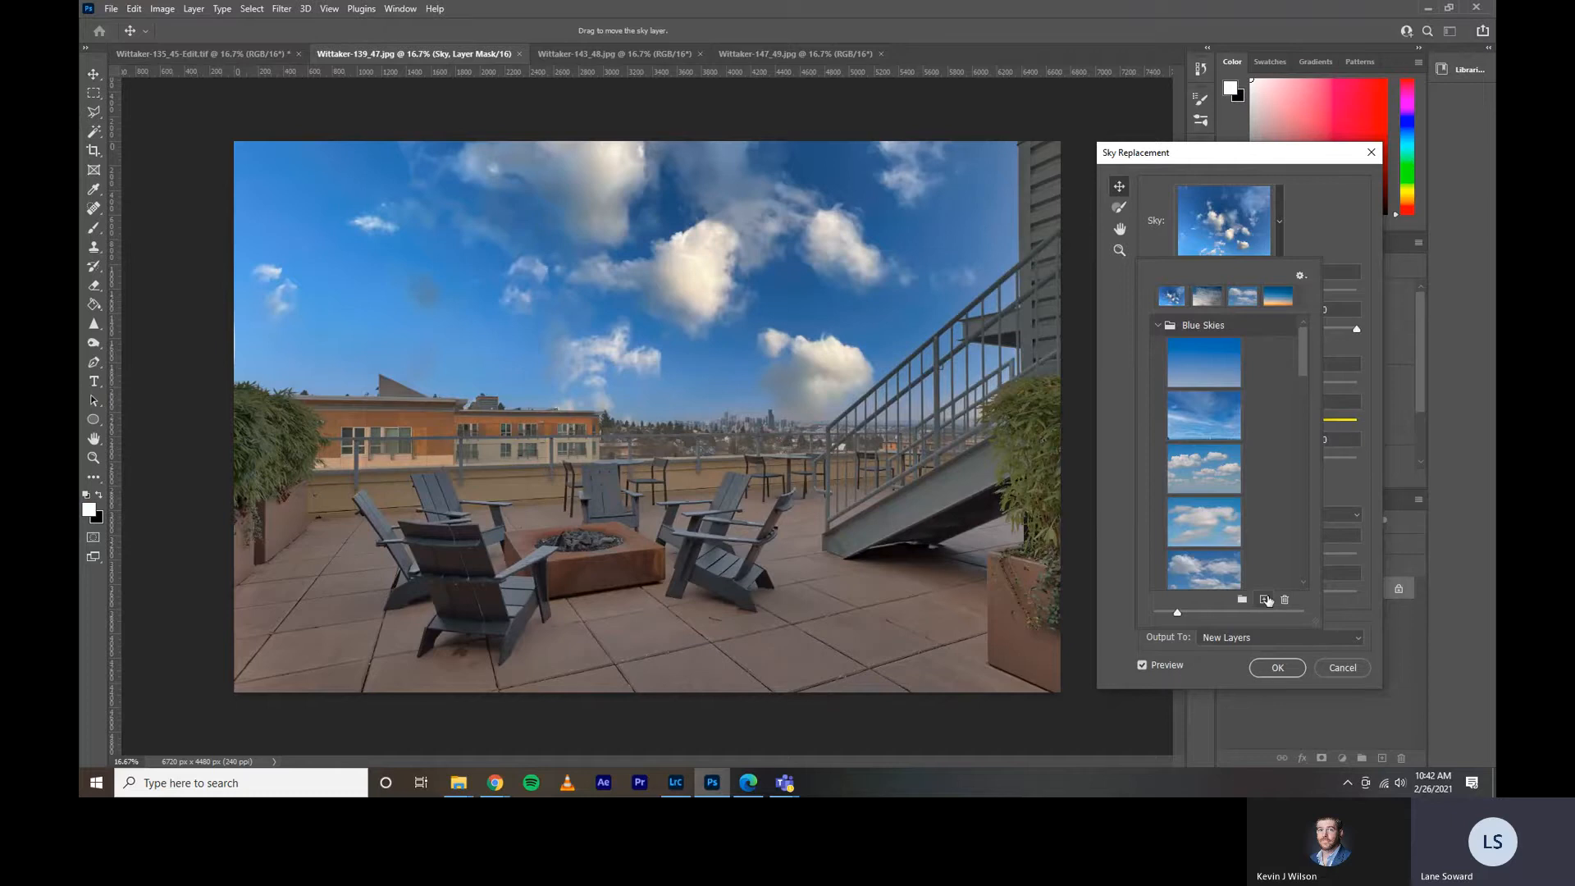
Apply the blue sky with white clouds to the fire pit terrace photo, using Multiply lighting and output to new layers.
{"action": "left_click", "coordinate": [1317, 210]}
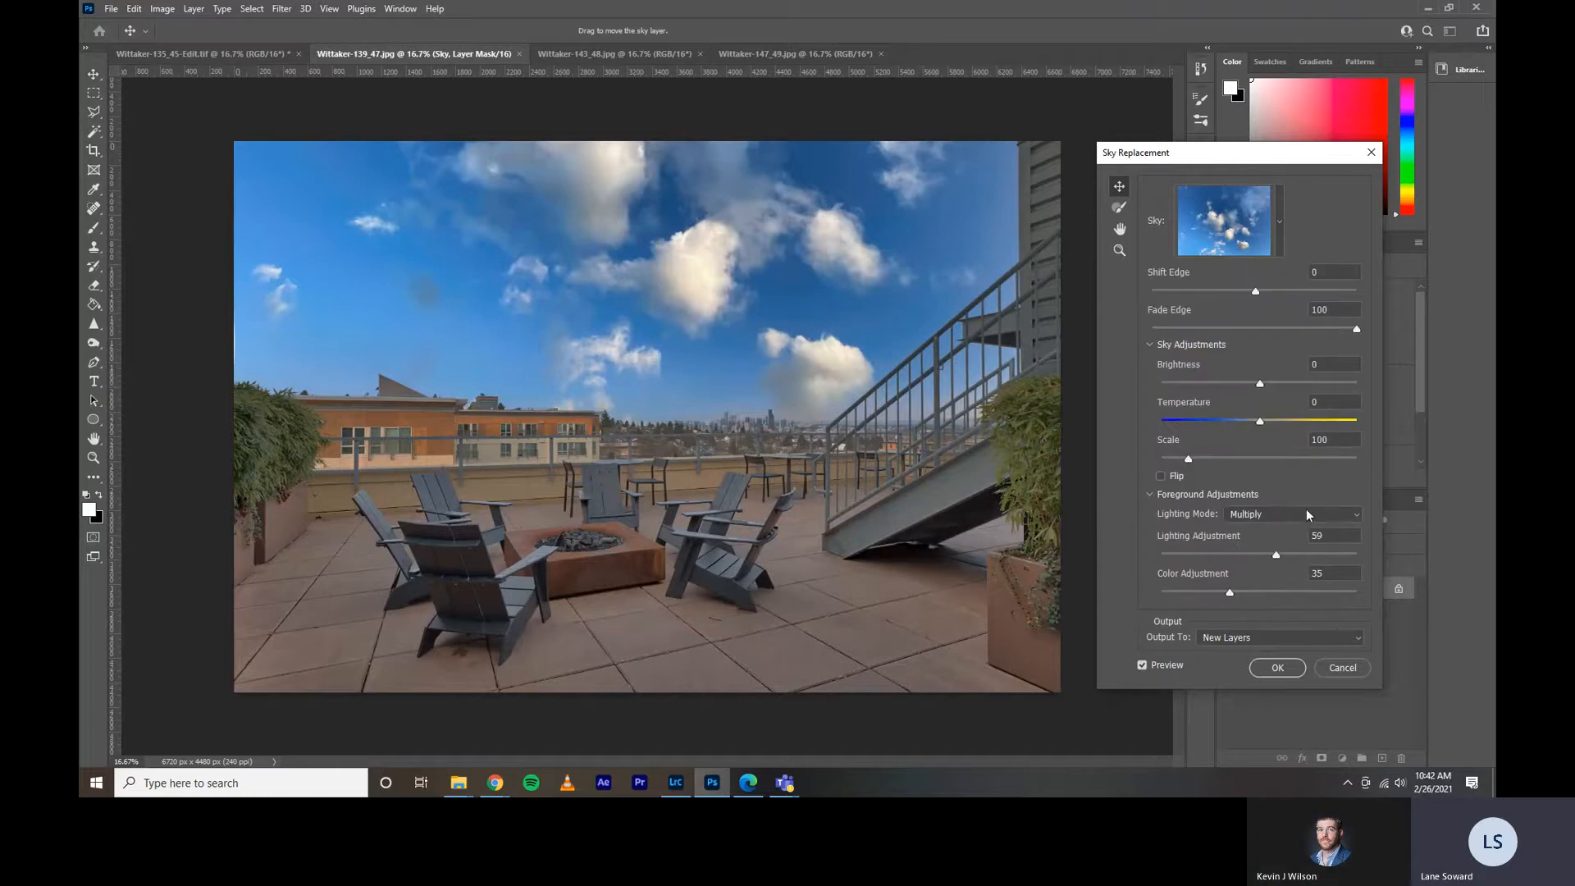
{"action": "left_click", "coordinate": [1276, 669]}
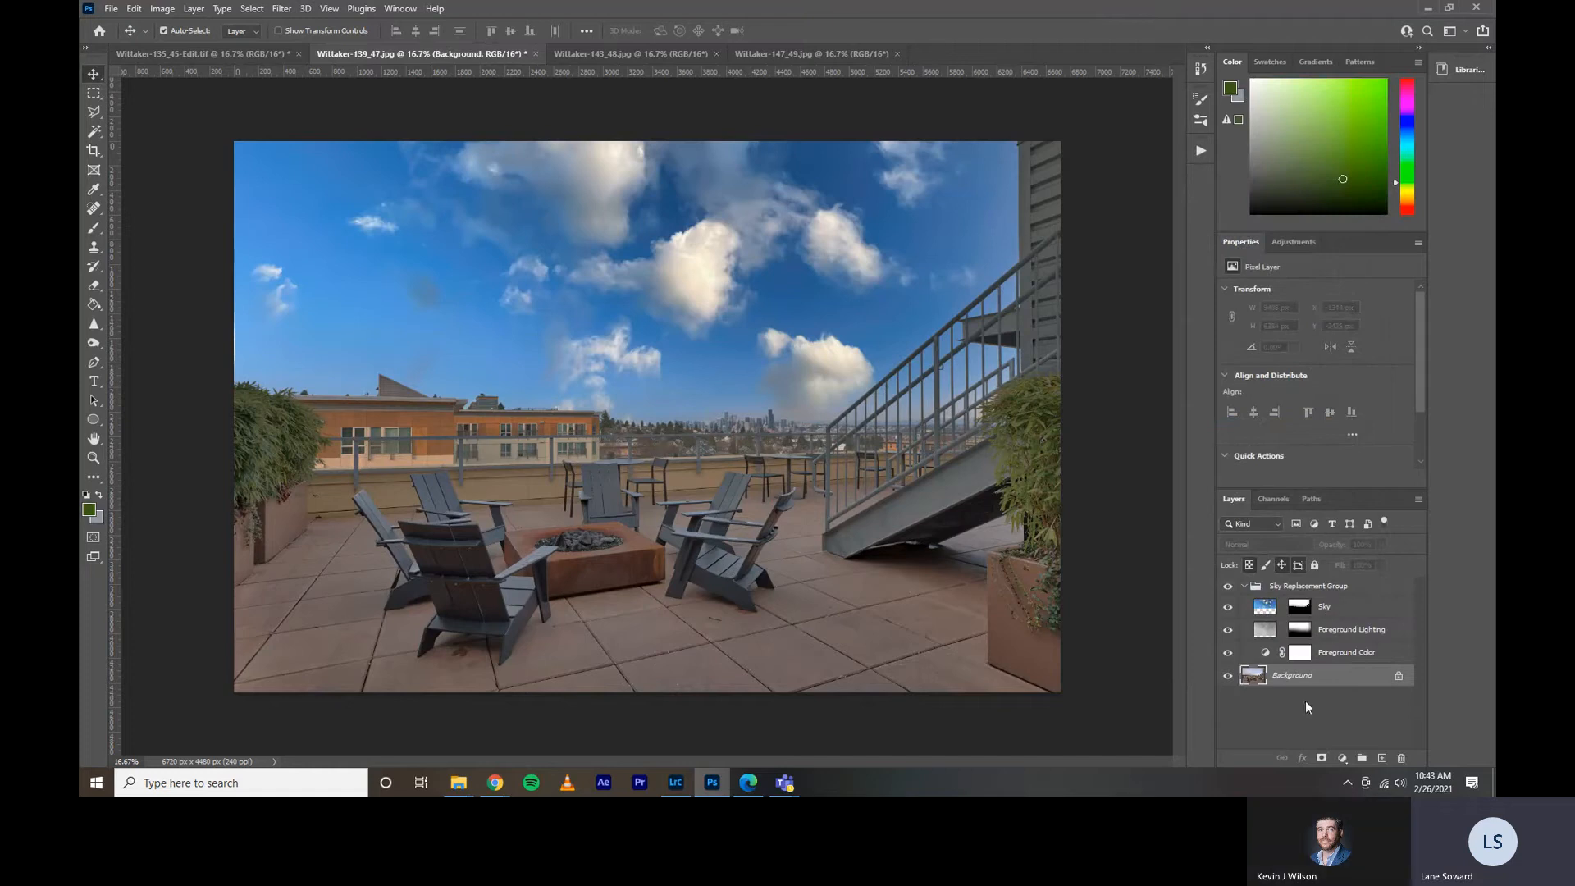
Start Sky Replacement on Wittaker-147_49.jpg and preview the pink-orange sunset sky from the Spectacular presets.
{"action": "left_click", "coordinate": [676, 53]}
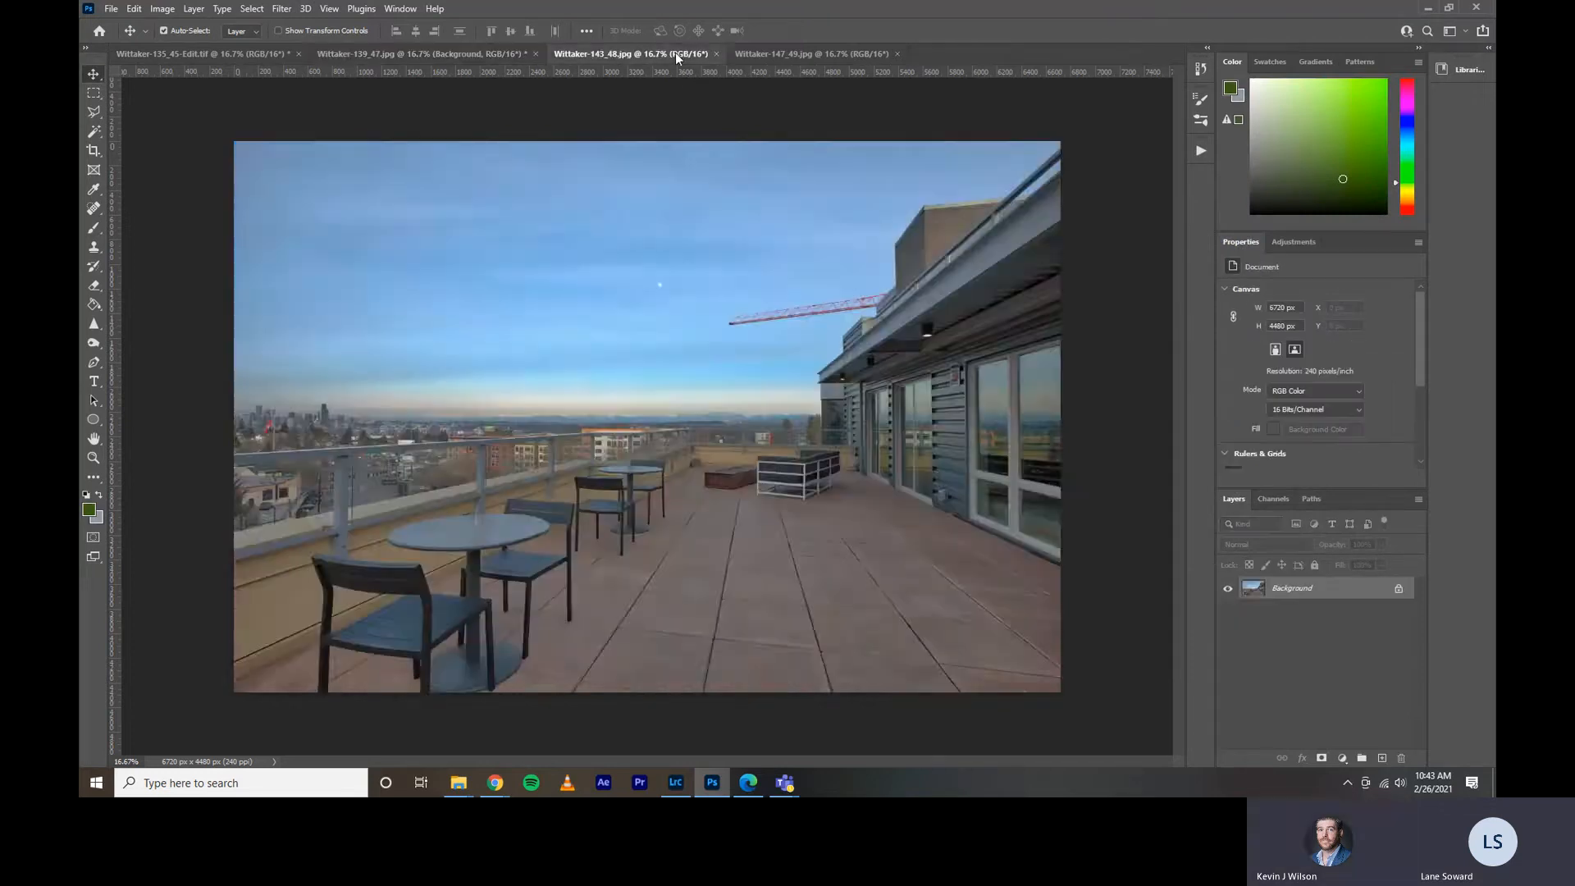
{"action": "left_click", "coordinate": [799, 56]}
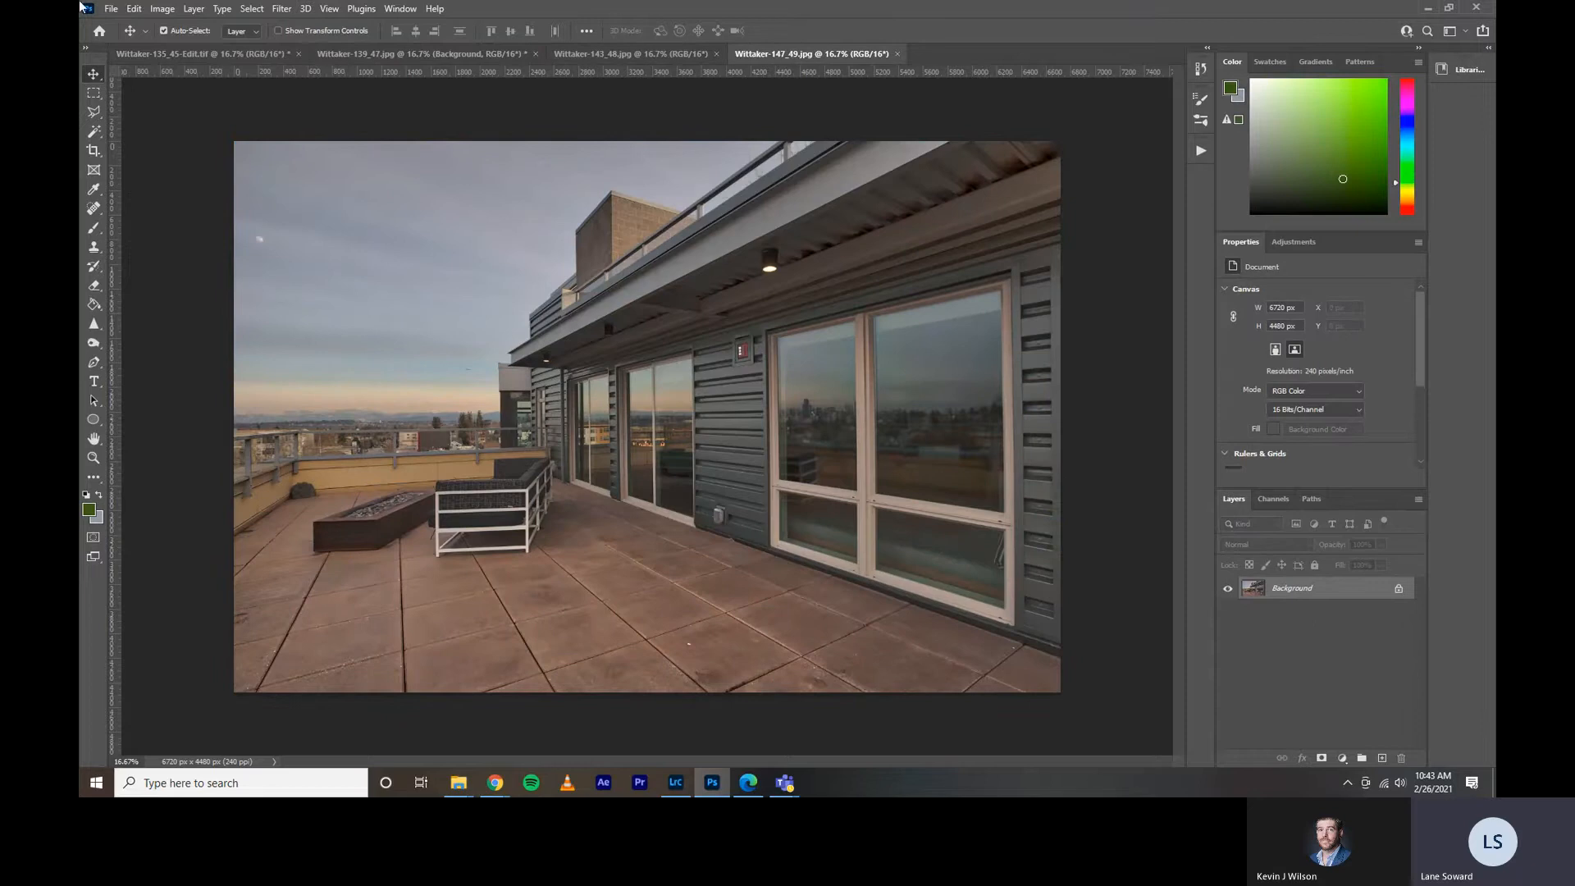
{"action": "left_click", "coordinate": [132, 10]}
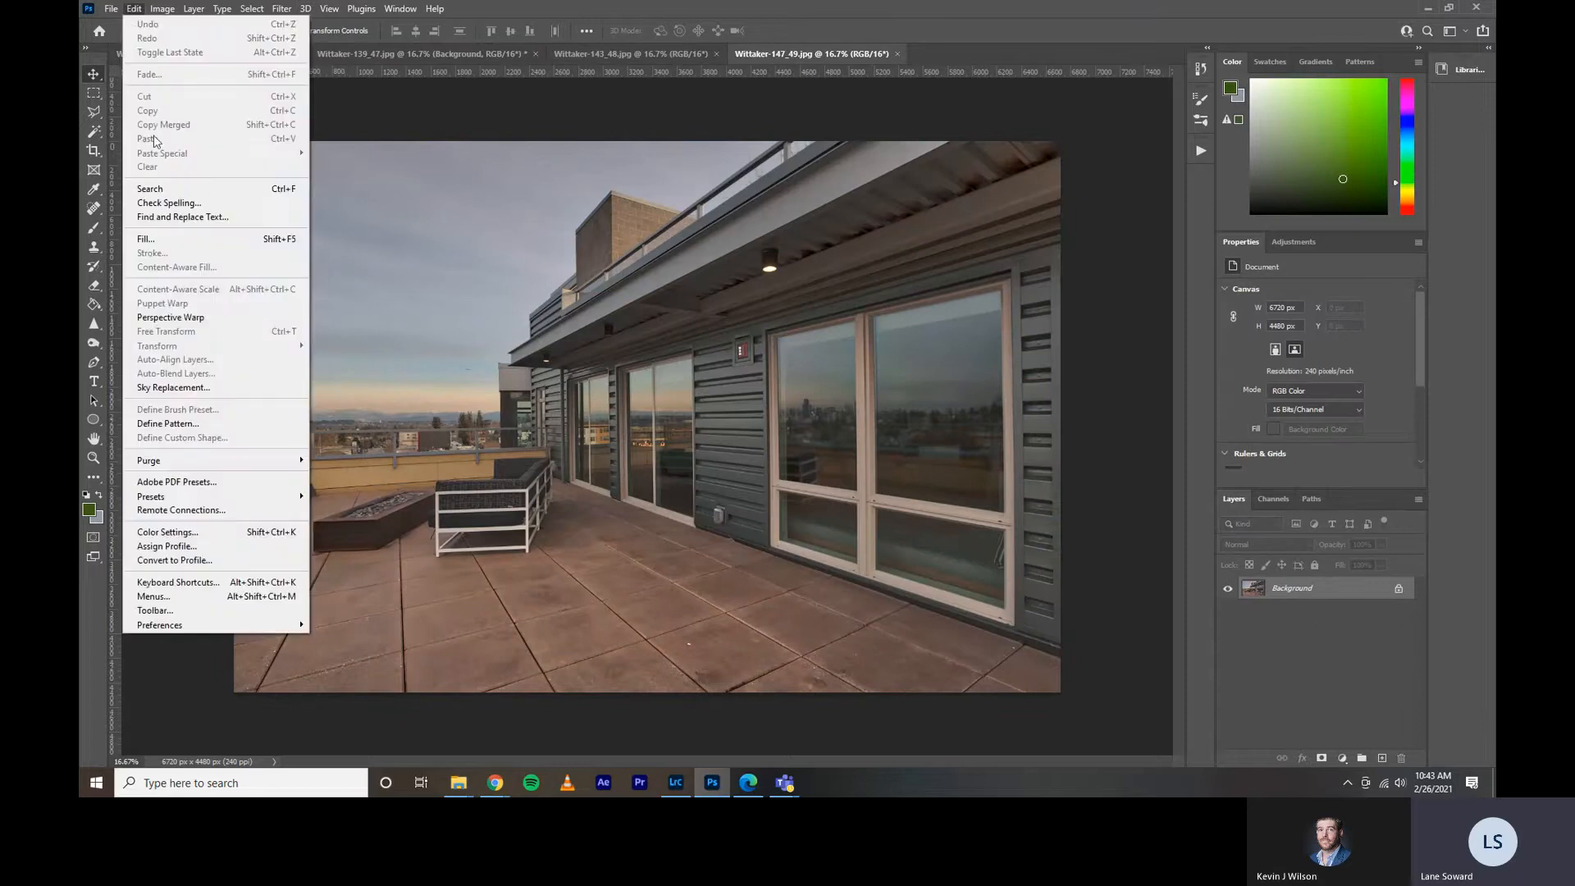
{"action": "left_click", "coordinate": [191, 388]}
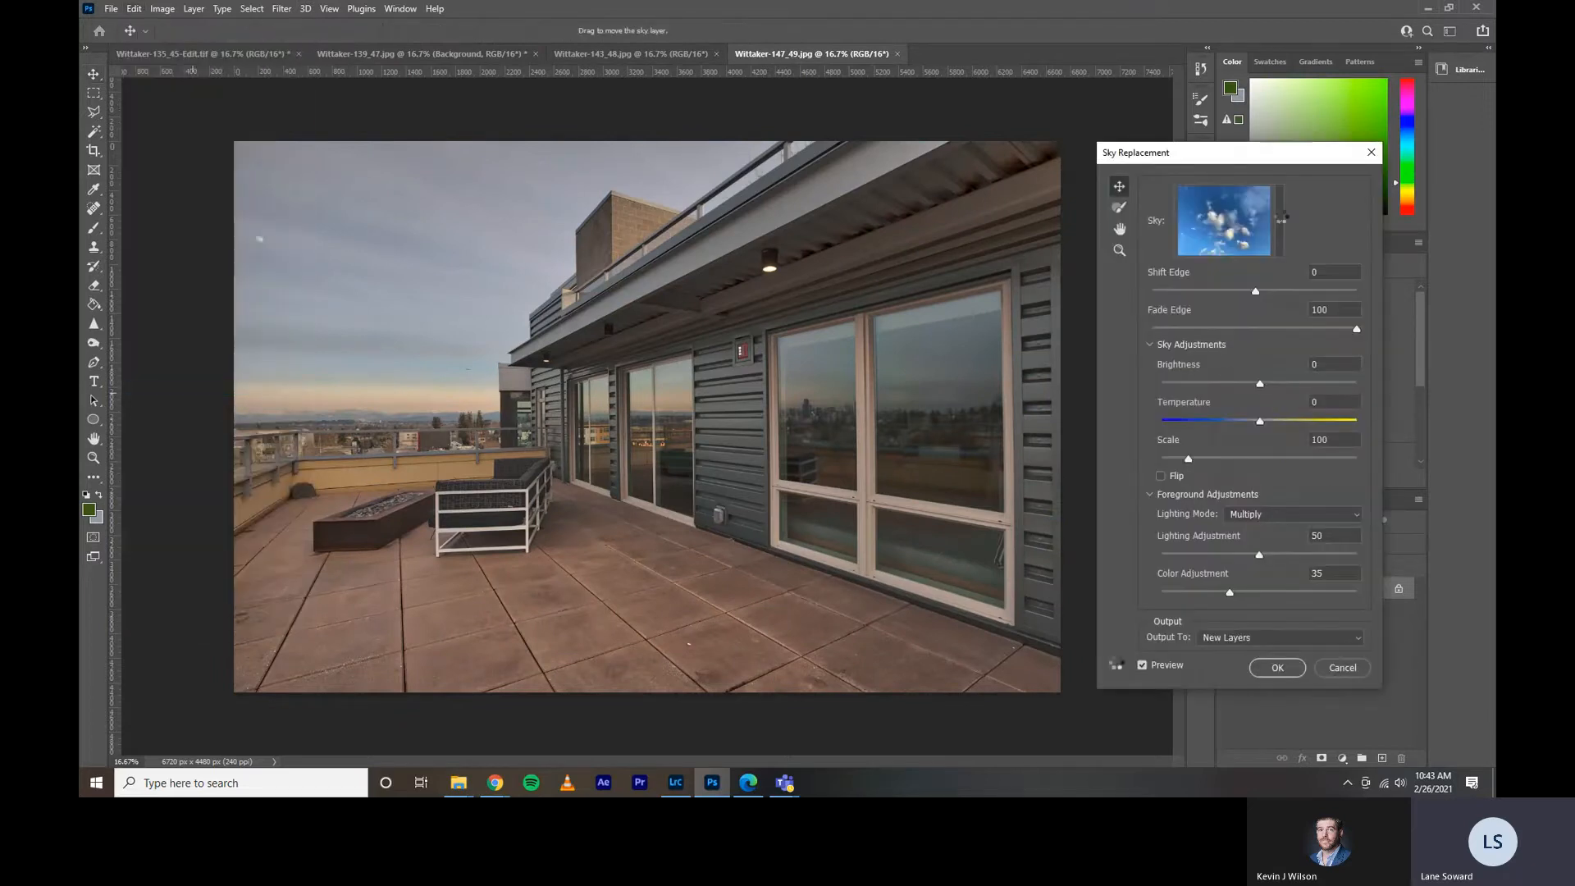
{"action": "left_click", "coordinate": [1281, 219]}
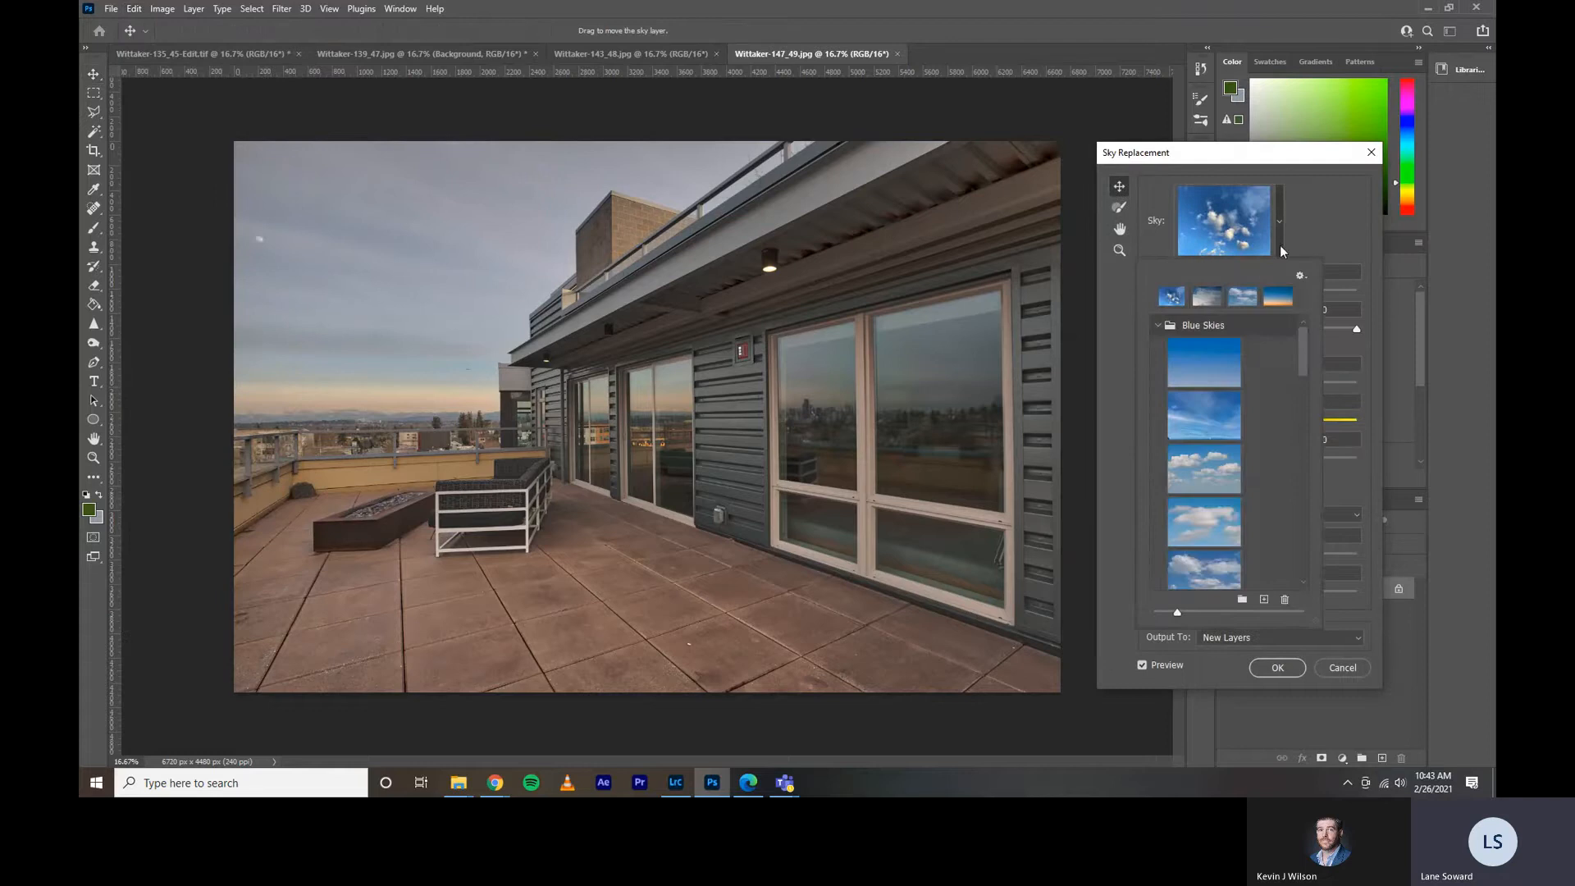
{"action": "left_click", "coordinate": [1175, 325]}
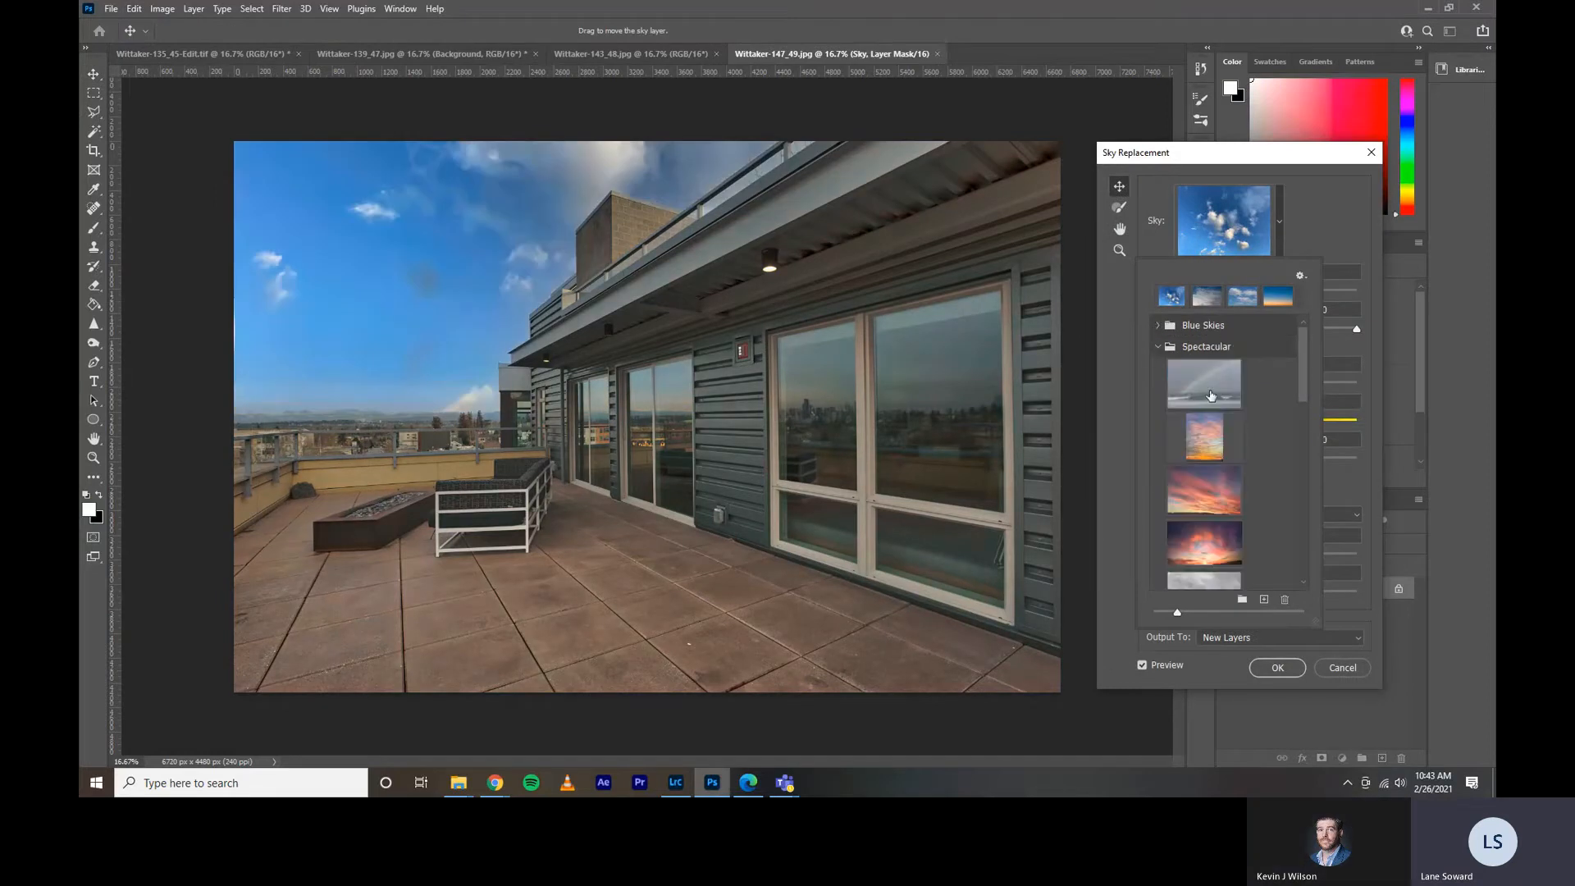
{"action": "left_click", "coordinate": [1206, 515]}
{"action": "left_click", "coordinate": [1212, 500]}
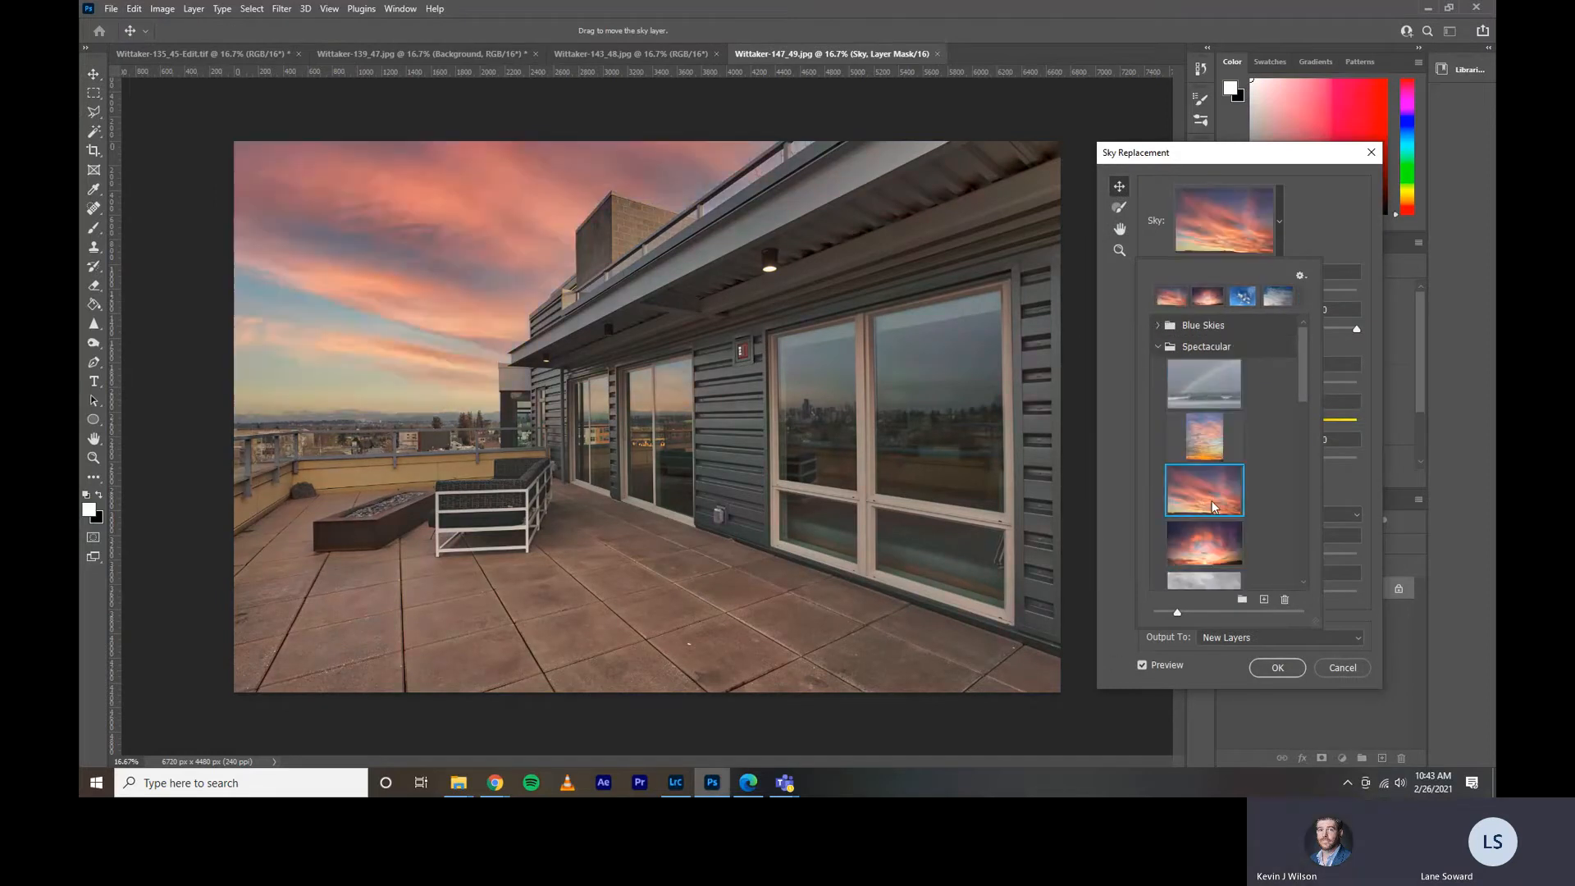
Preview the grey overcast and dark red sunset skies from the Spectacular presets, and close Sky Replacement without applying.
{"action": "scroll", "coordinate": [1227, 498], "scroll_direction": "down", "scroll_amount": 1}
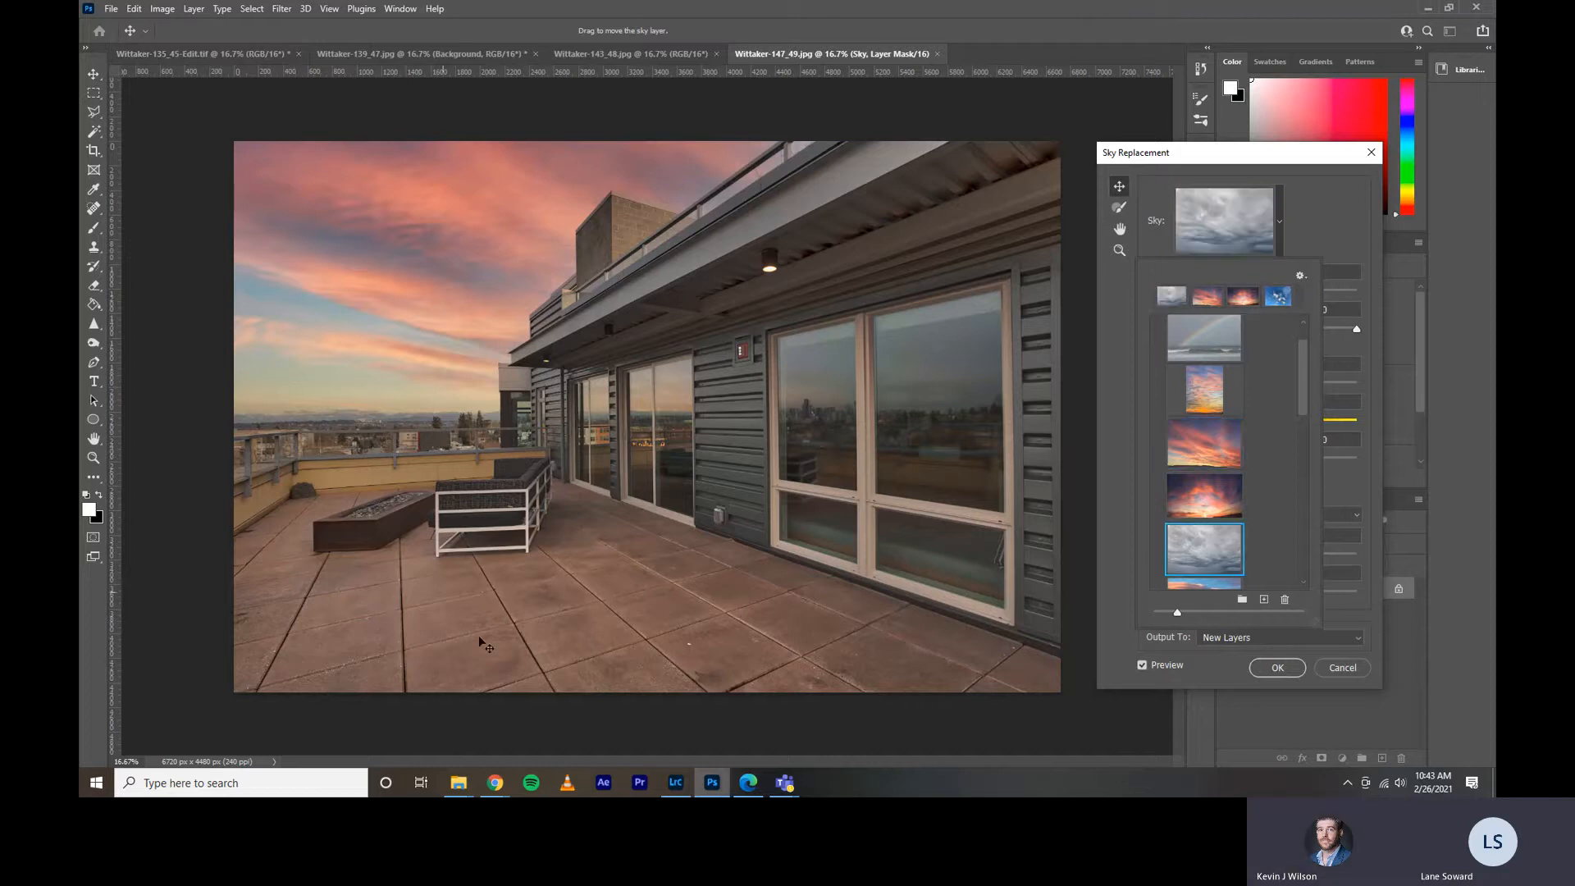
{"action": "left_click", "coordinate": [1203, 507]}
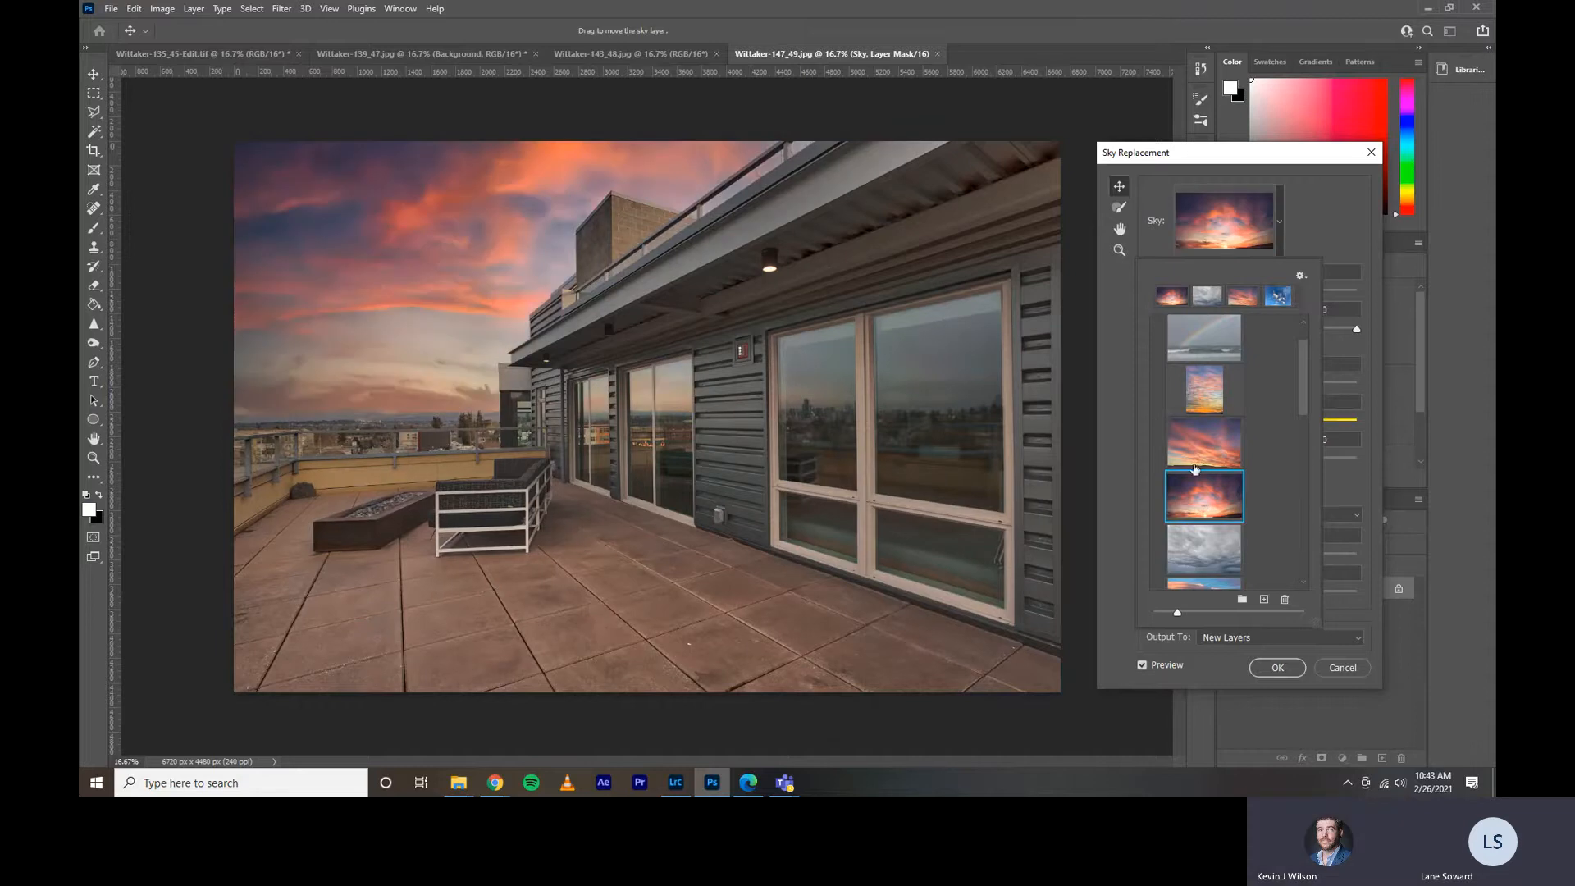
{"action": "scroll", "coordinate": [1253, 490], "scroll_direction": "down", "scroll_amount": 3}
{"action": "scroll", "coordinate": [1251, 497], "scroll_direction": "down", "scroll_amount": 1}
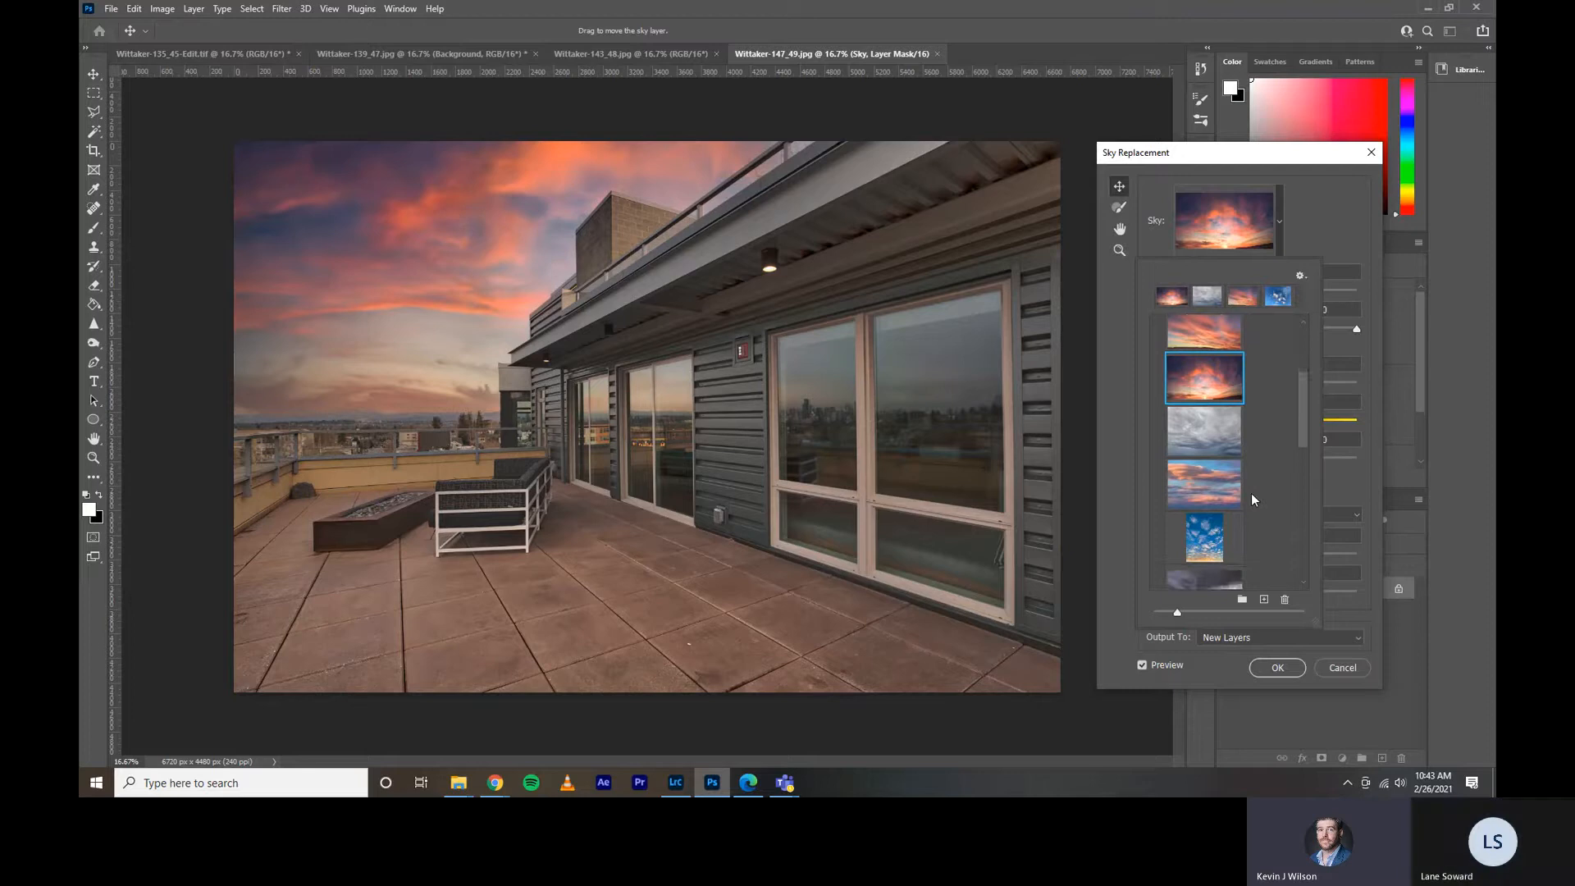
{"action": "left_click", "coordinate": [1373, 154]}
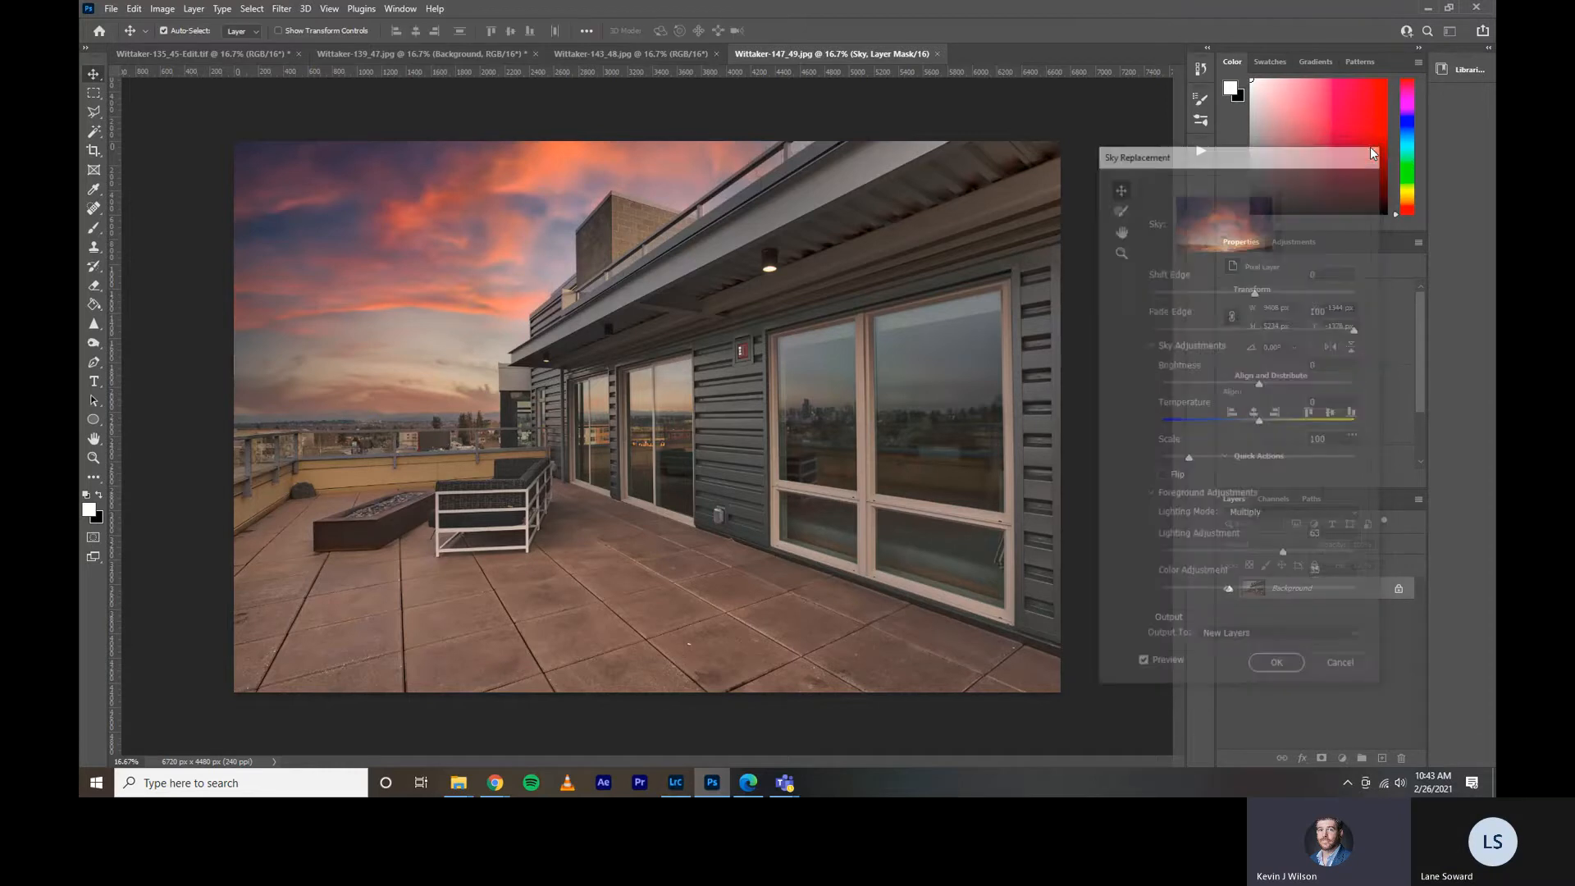
Switch to the Downloads window in File Explorer and open the Blended folder inside Twilight Test.
{"action": "mouse_move", "coordinate": [450, 789]}
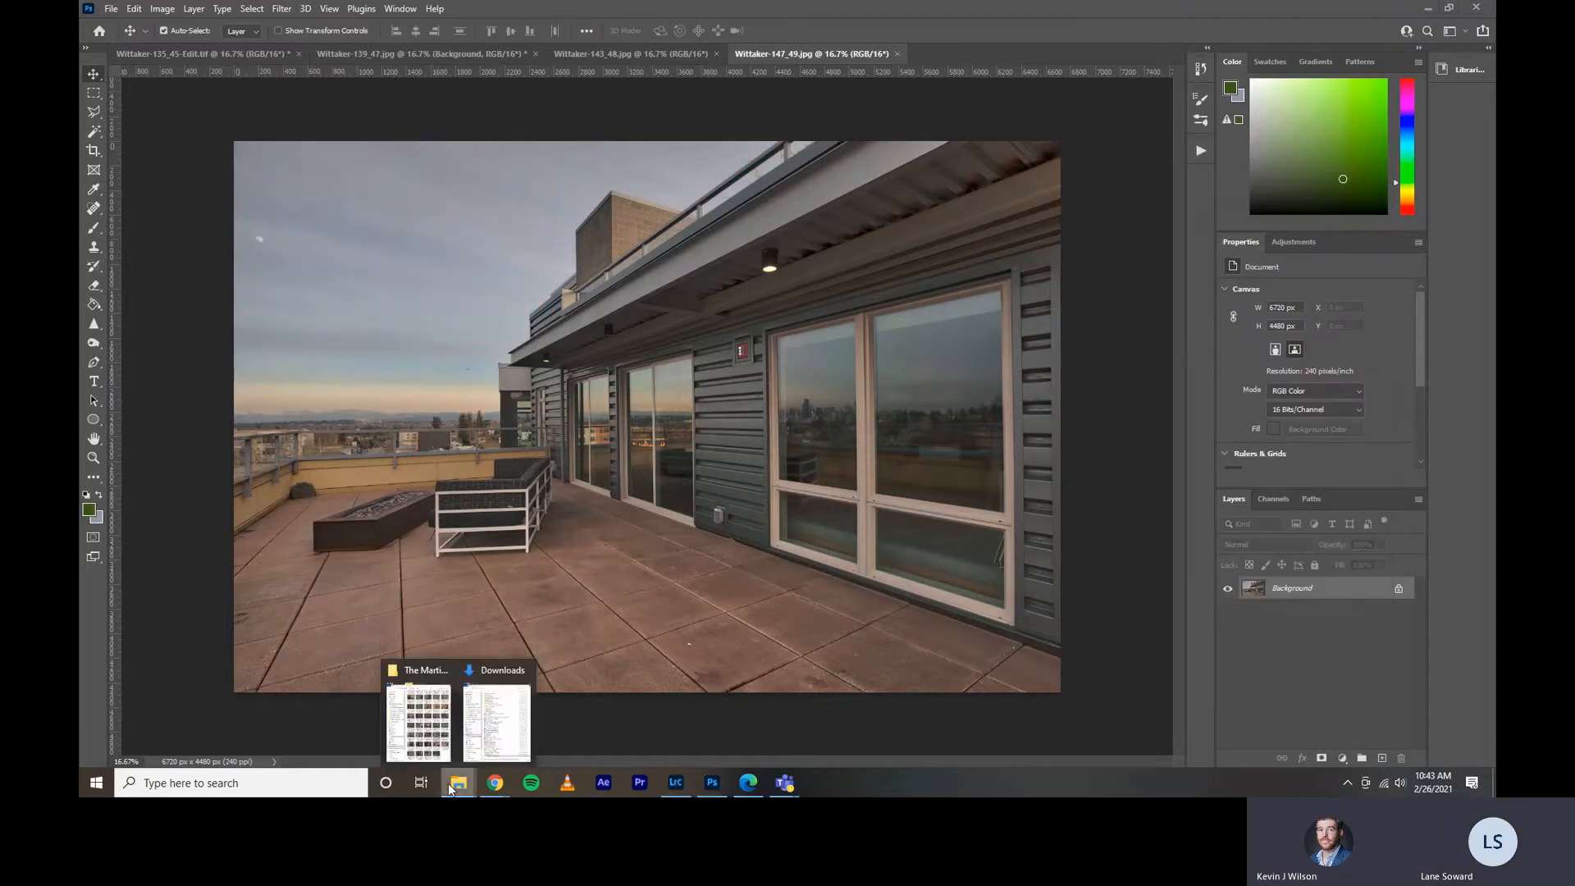
{"action": "left_click", "coordinate": [497, 722]}
{"action": "left_click", "coordinate": [1114, 261]}
{"action": "double_click", "coordinate": [1114, 261]}
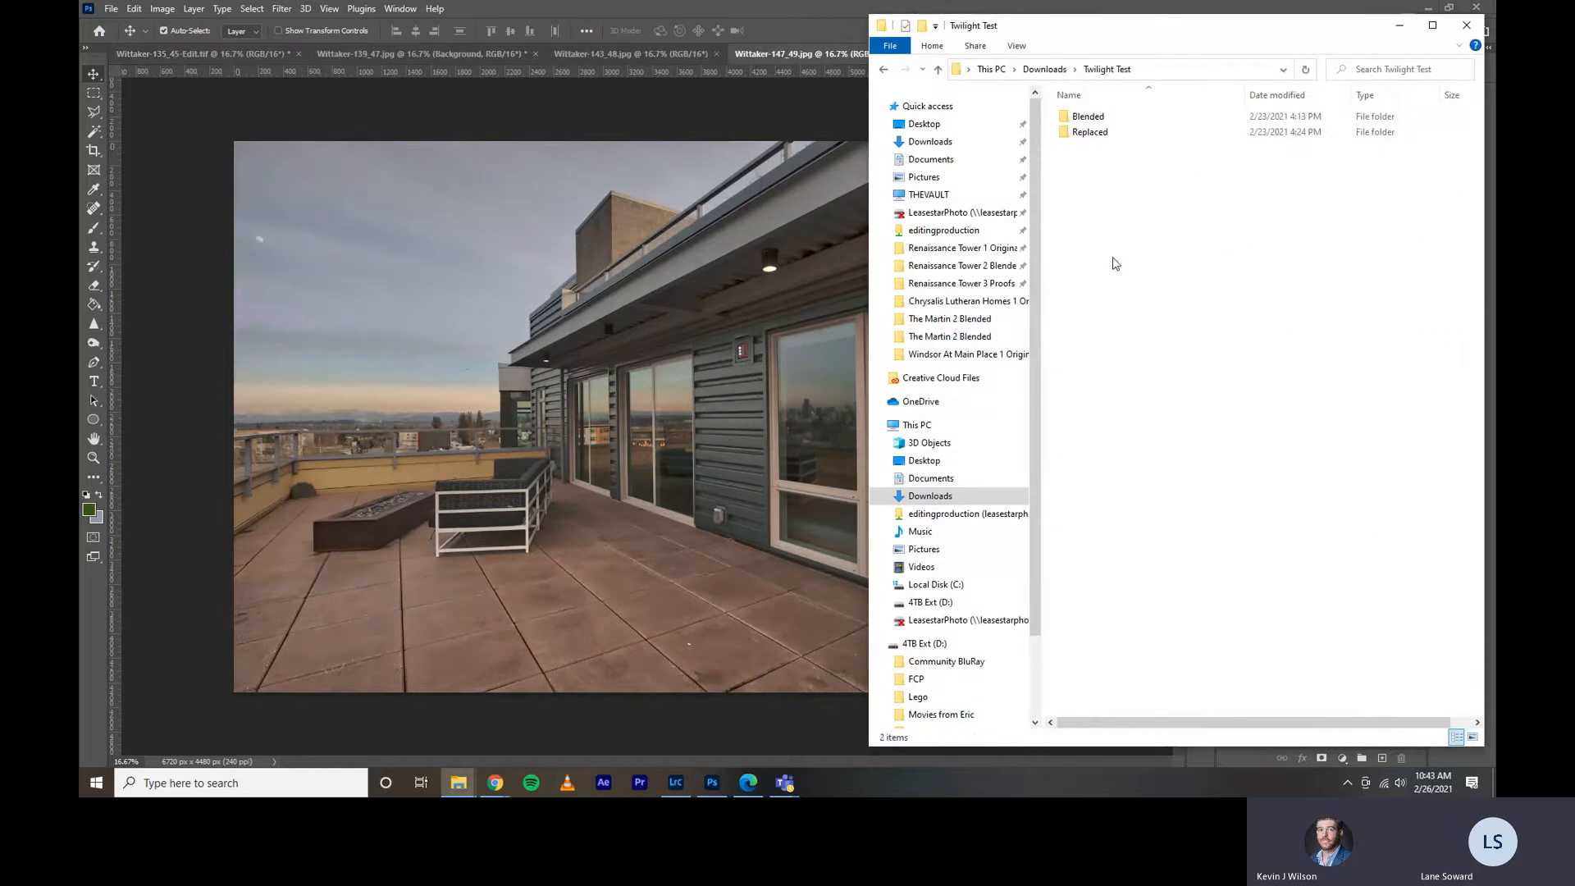
{"action": "double_click", "coordinate": [1094, 117]}
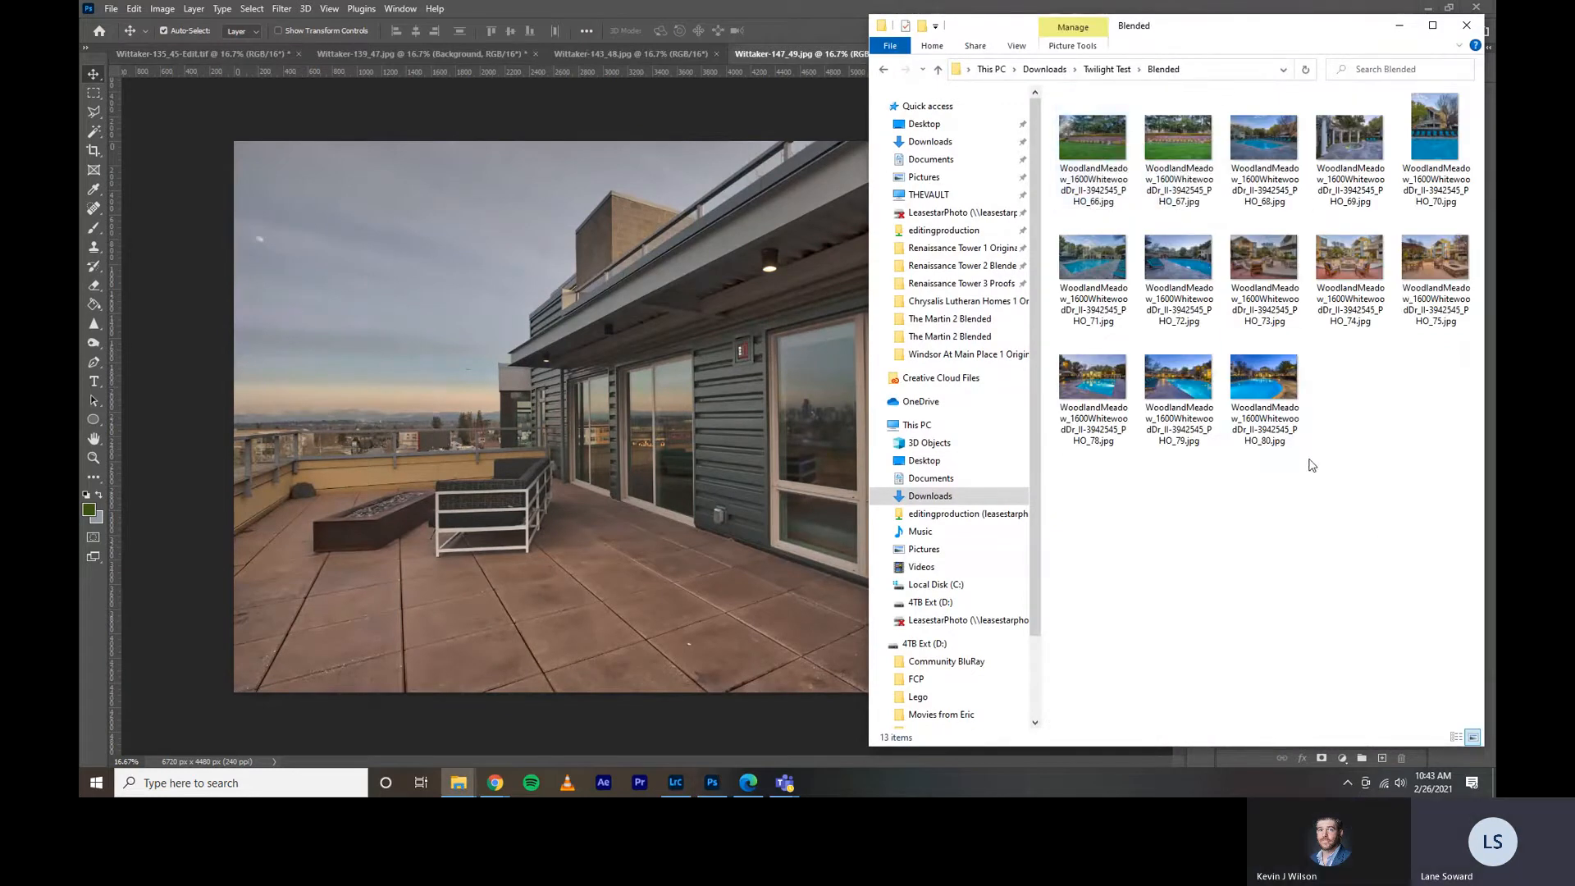
Look through the Blended twilight photos of the sign, pool and courtyard with their original skies, and close the viewer.
{"action": "double_click", "coordinate": [1081, 130]}
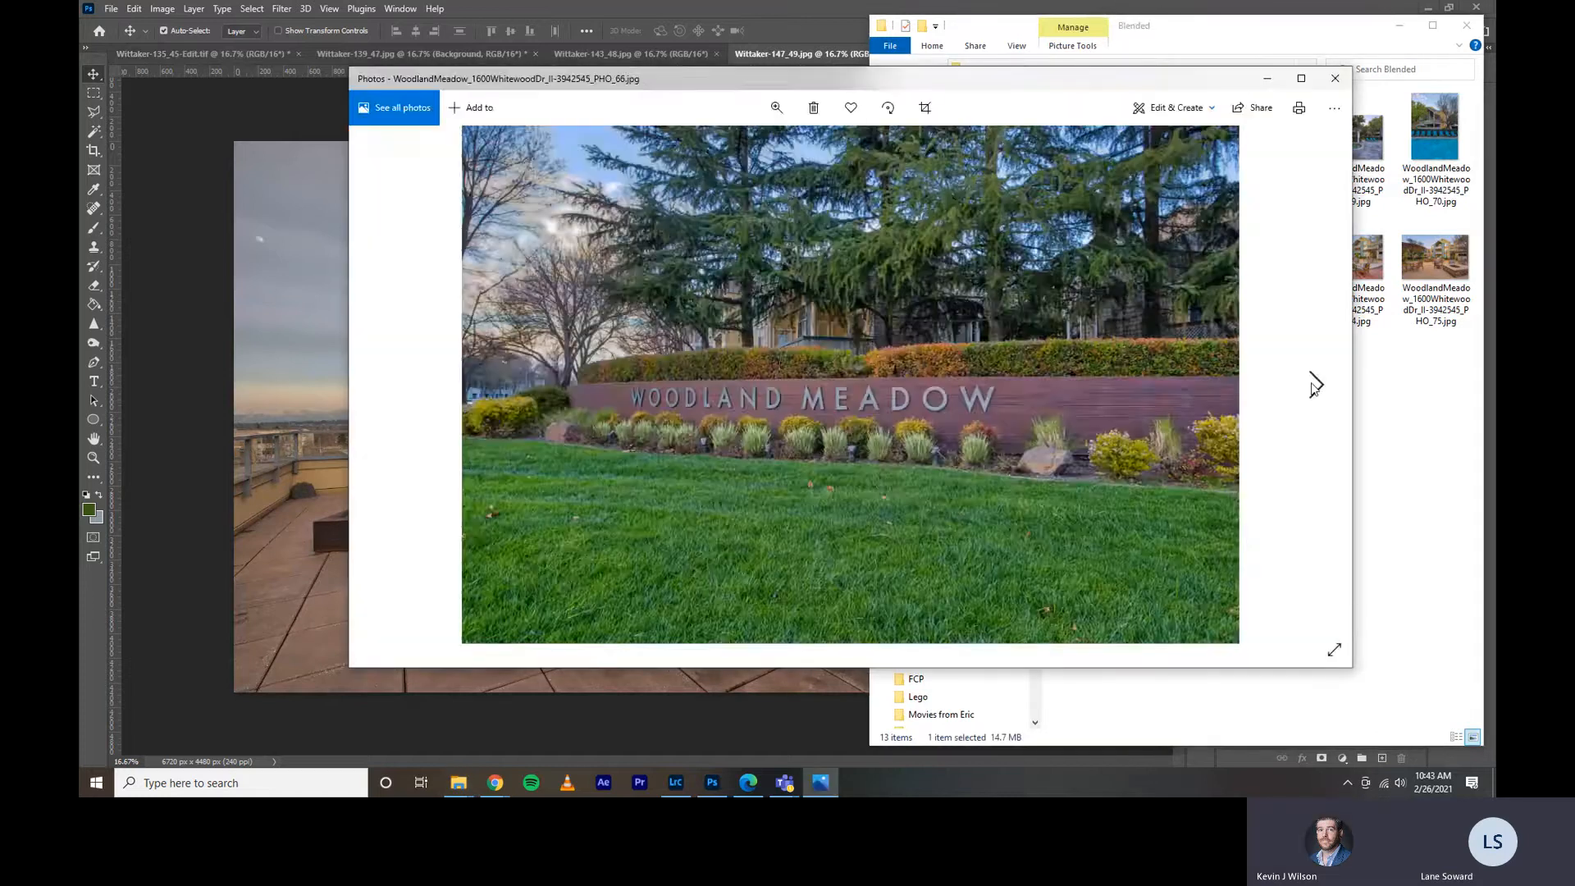
{"action": "left_click", "coordinate": [1314, 384]}
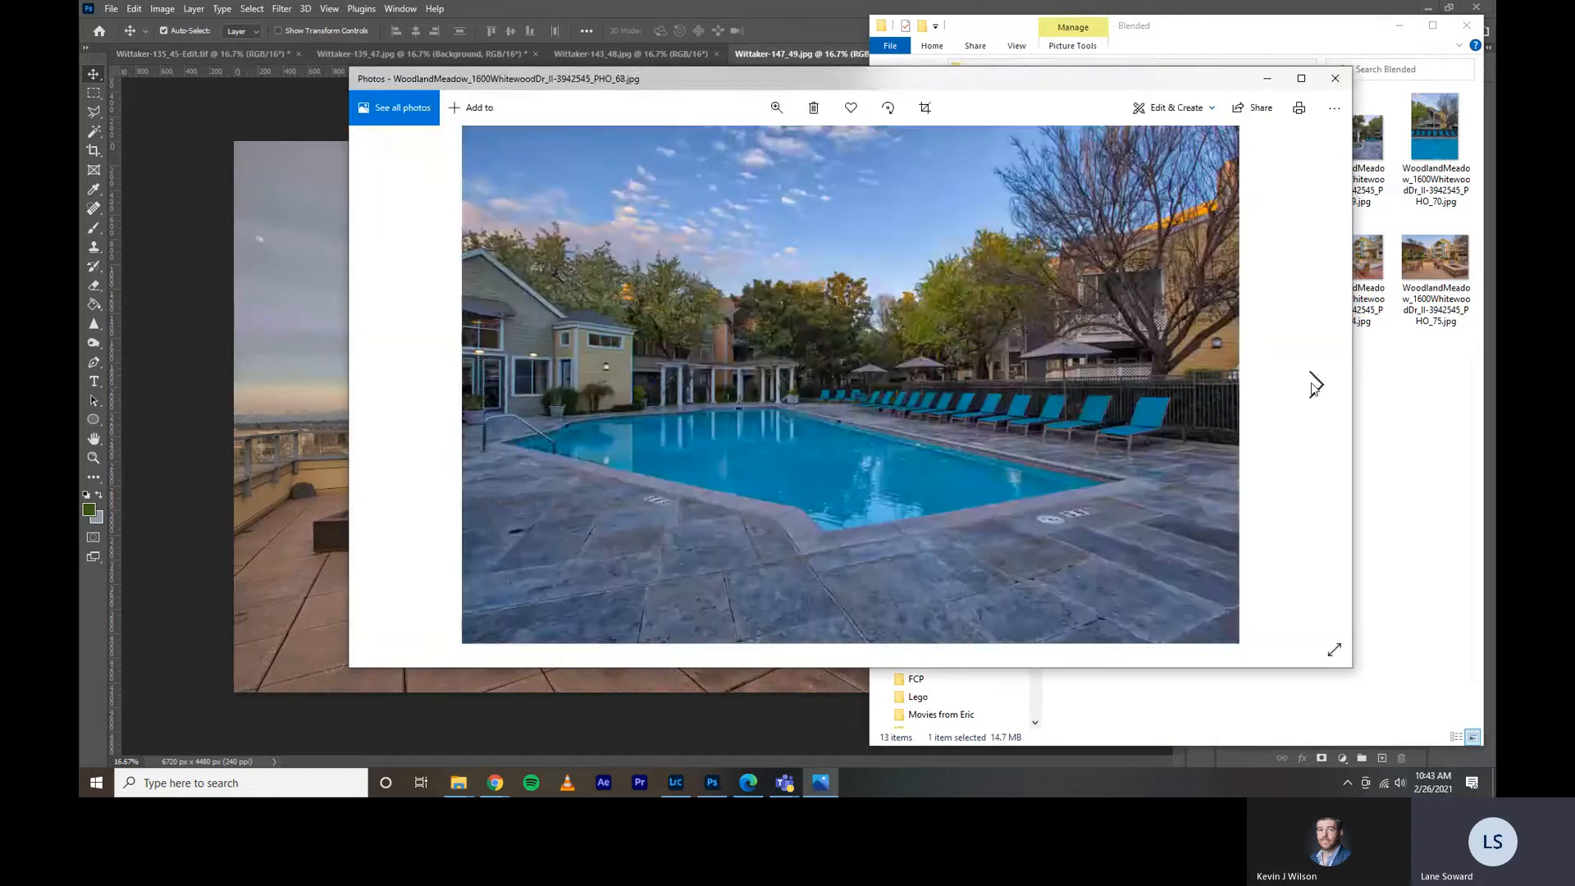
{"action": "left_click", "coordinate": [1314, 384]}
{"action": "left_click", "coordinate": [1315, 384]}
{"action": "left_click", "coordinate": [1314, 384]}
{"action": "left_click", "coordinate": [1314, 384]}
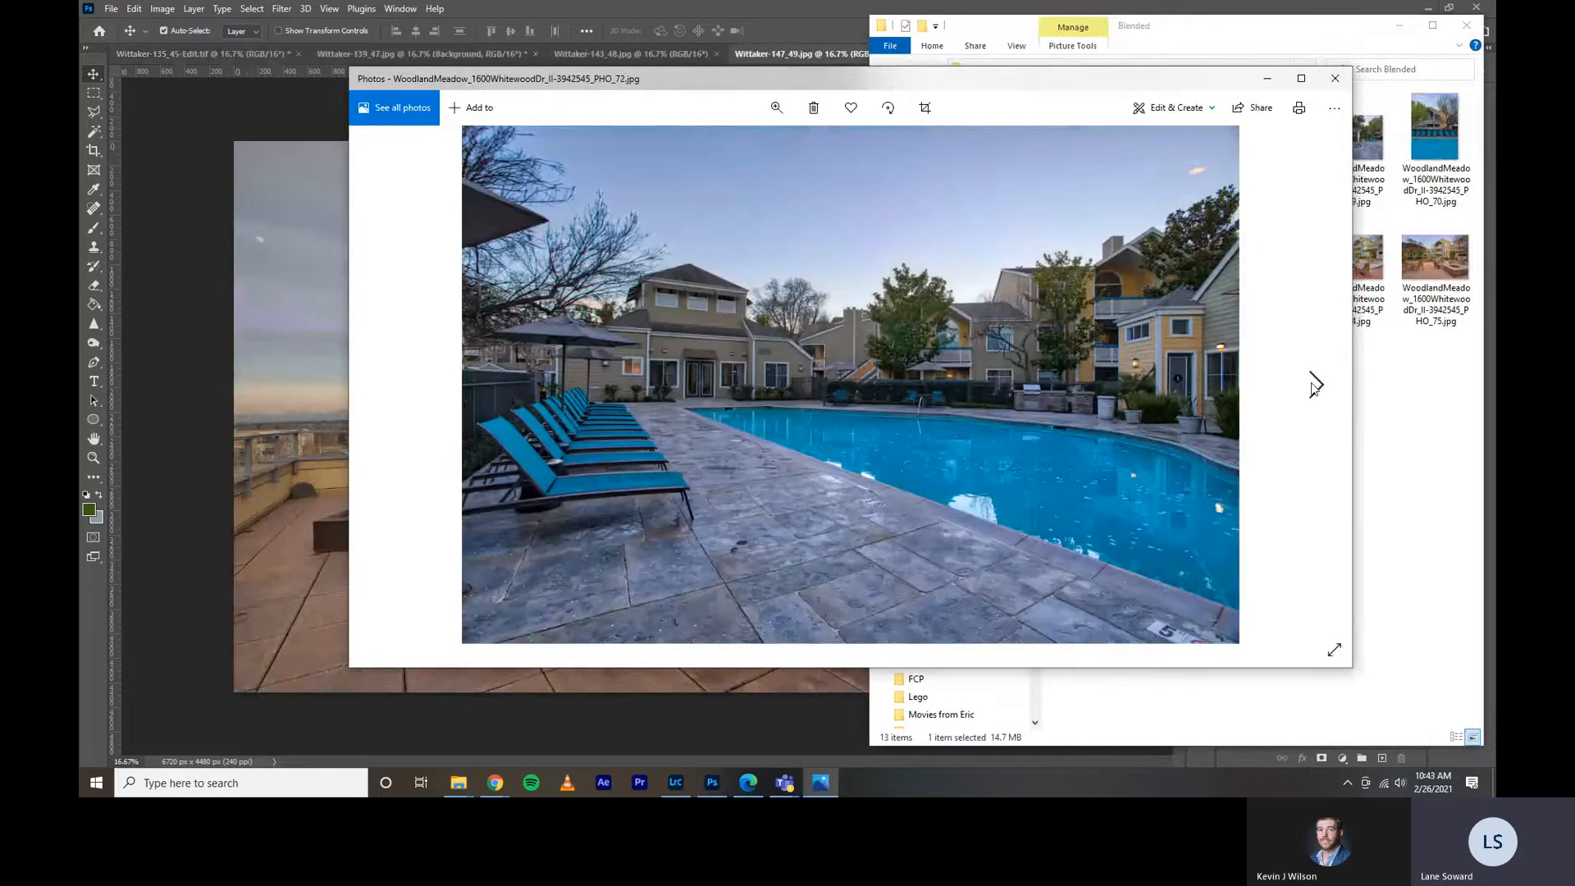
{"action": "left_click", "coordinate": [1314, 384]}
{"action": "left_click", "coordinate": [1314, 384]}
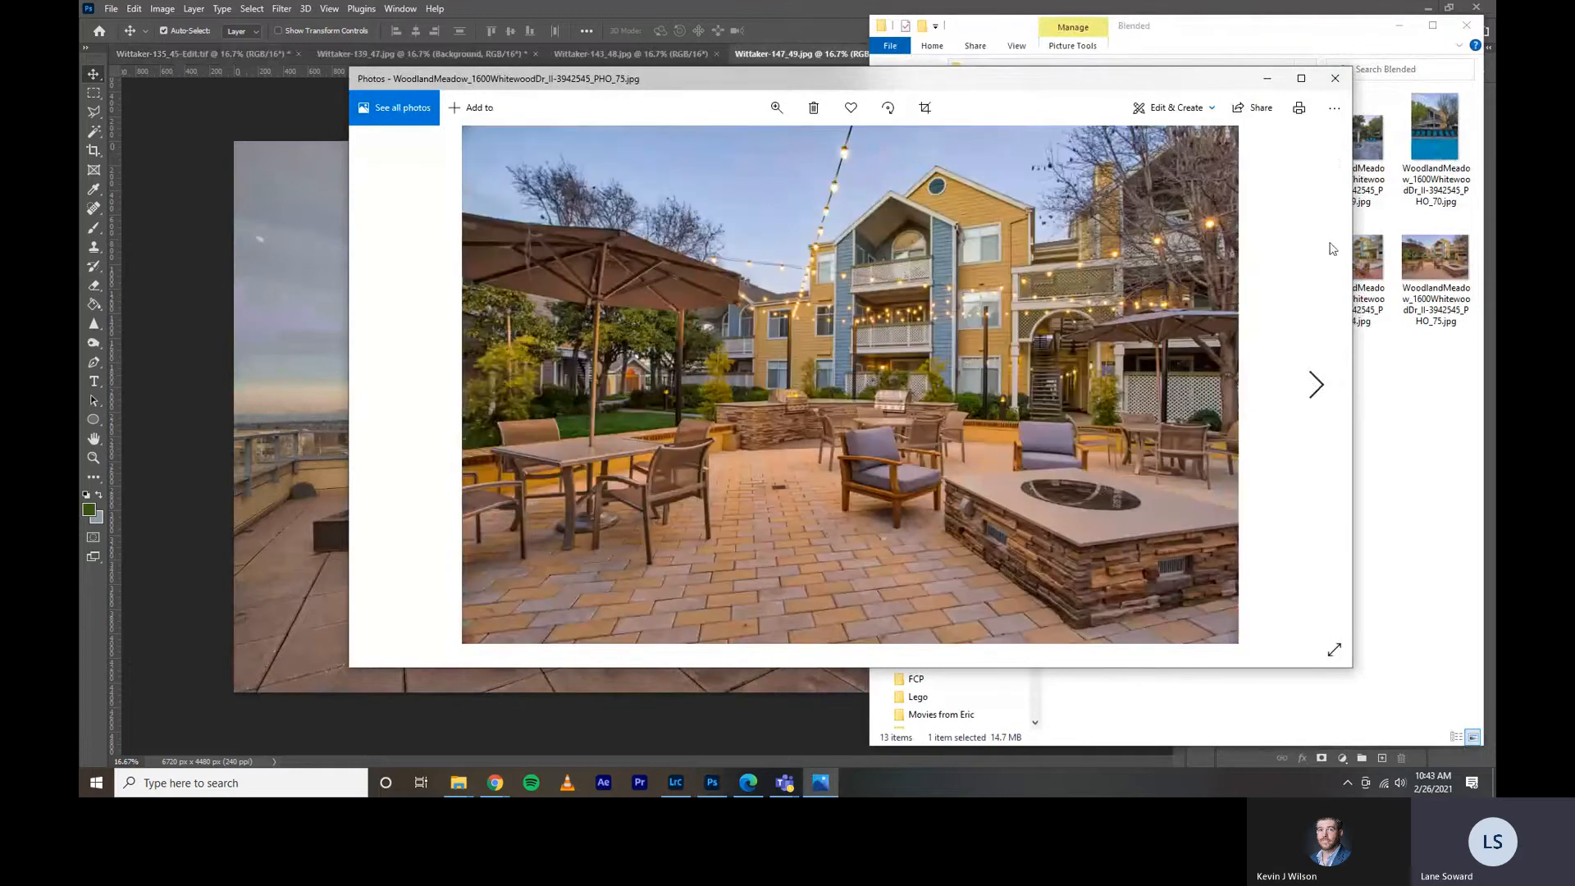
{"action": "left_click", "coordinate": [1335, 78]}
Open the Replaced folder in Twilight Test and look through the sunset-sky versions of the same property photos.
{"action": "left_click", "coordinate": [1096, 70]}
{"action": "double_click", "coordinate": [1099, 129]}
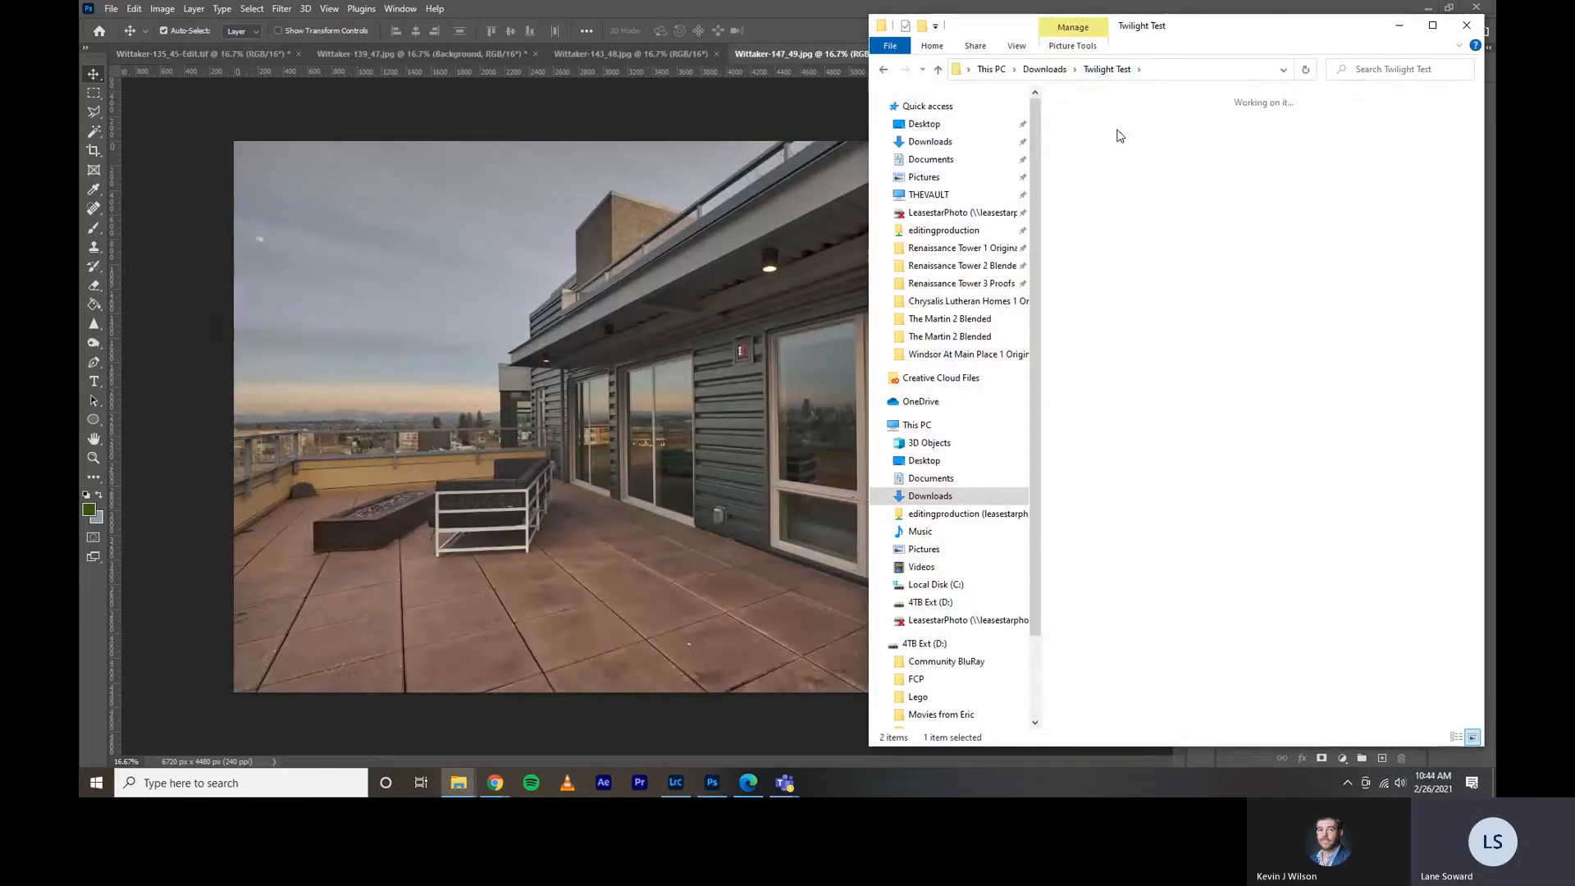
{"action": "double_click", "coordinate": [1100, 128]}
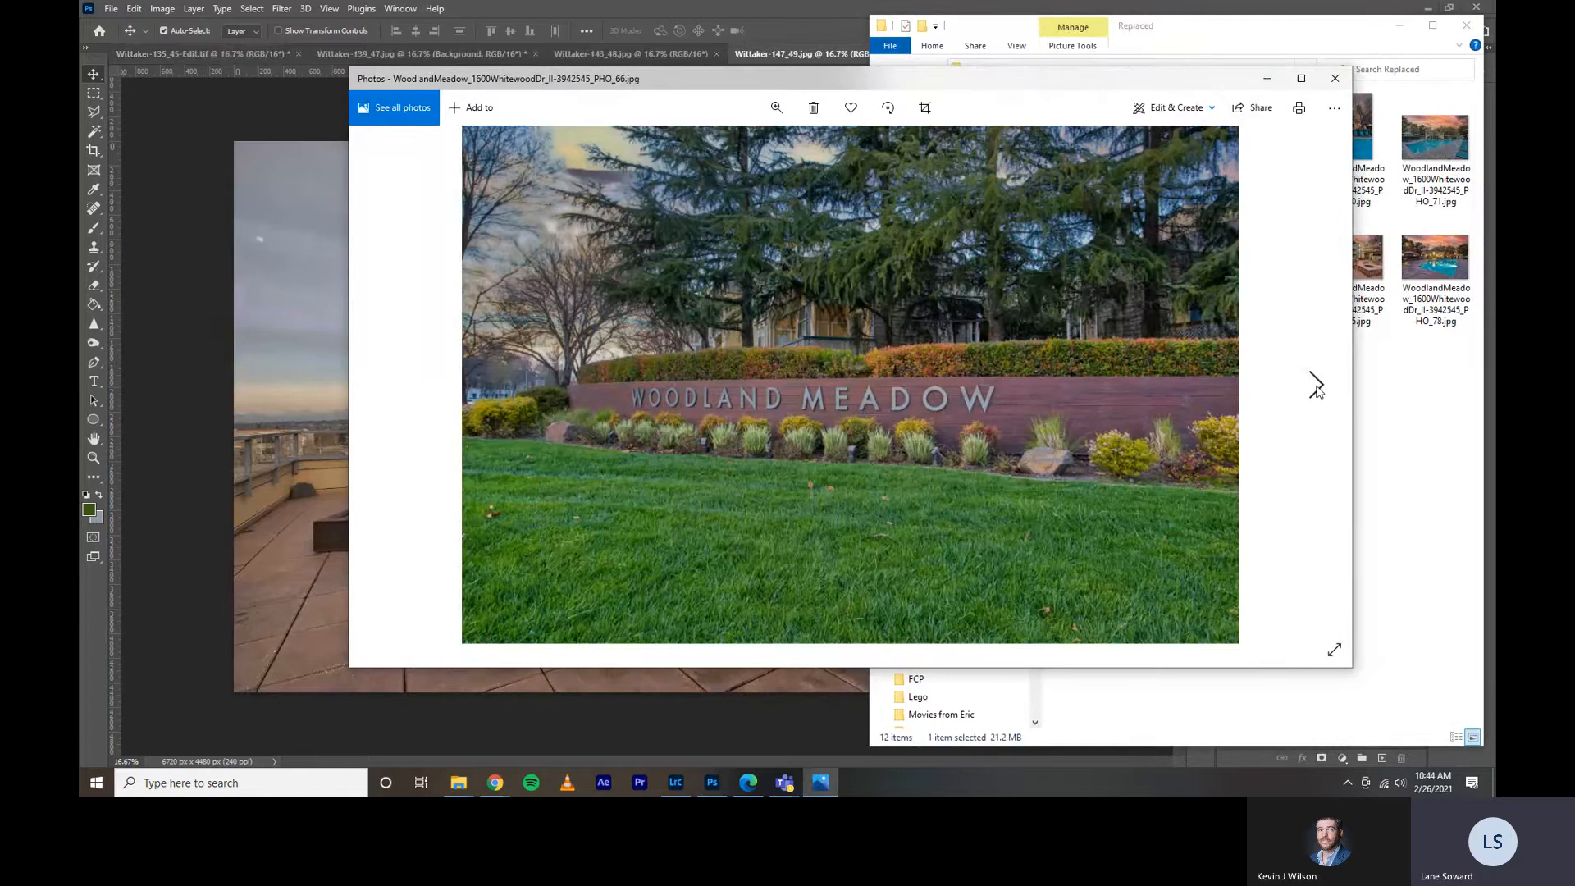
{"action": "left_click", "coordinate": [1316, 386]}
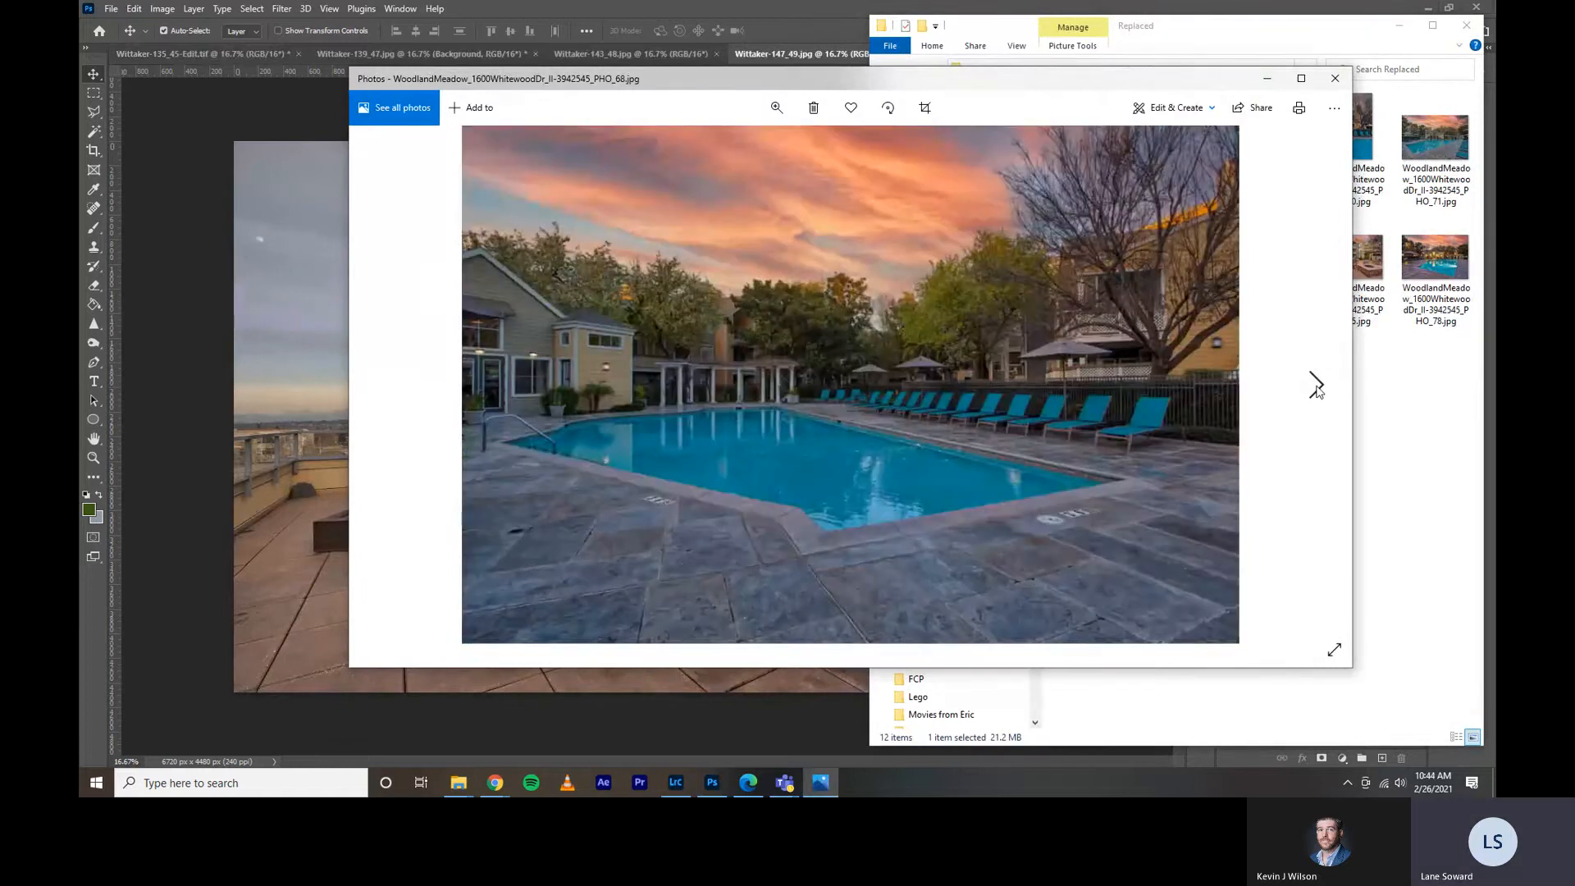
{"action": "left_click", "coordinate": [1316, 386]}
{"action": "left_click", "coordinate": [1316, 385]}
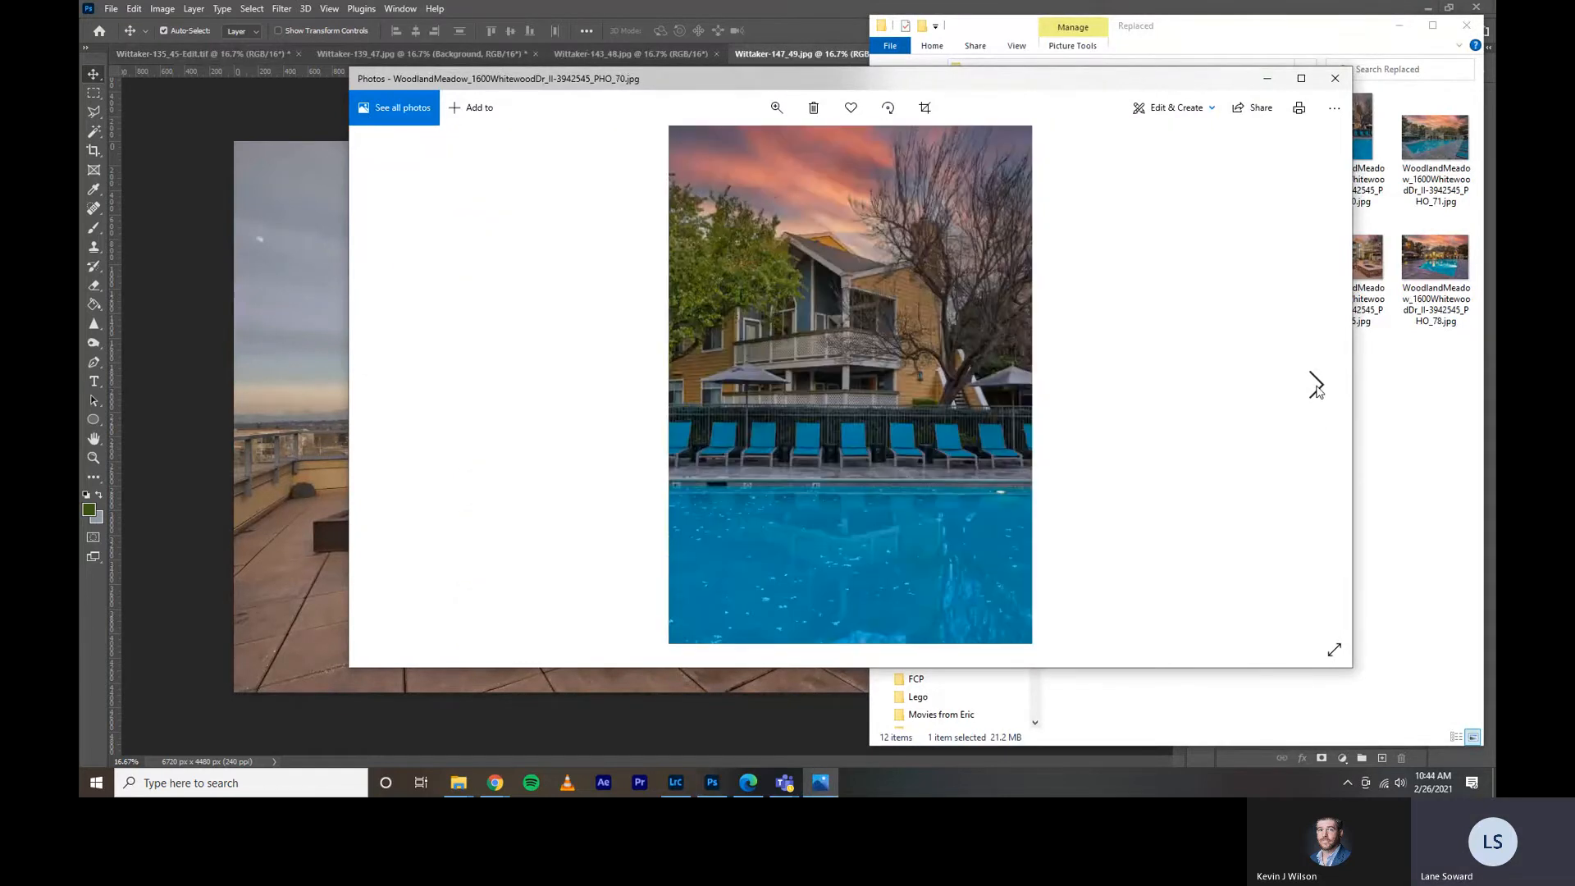
{"action": "left_click", "coordinate": [1316, 386]}
{"action": "left_click", "coordinate": [1329, 384]}
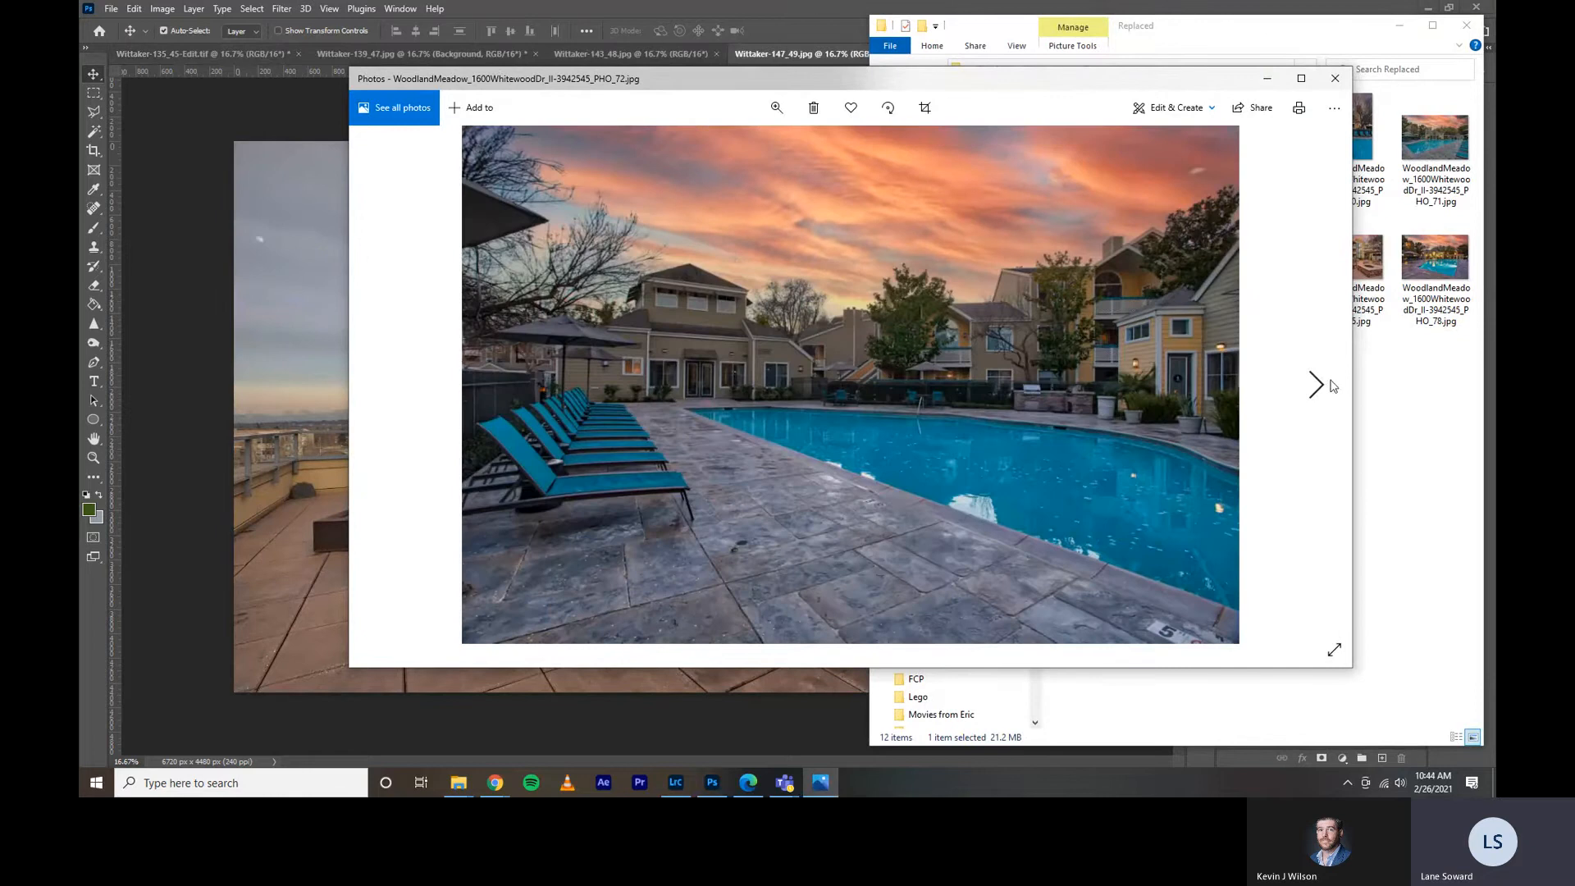
{"action": "left_click", "coordinate": [1329, 387]}
{"action": "left_click", "coordinate": [1329, 387]}
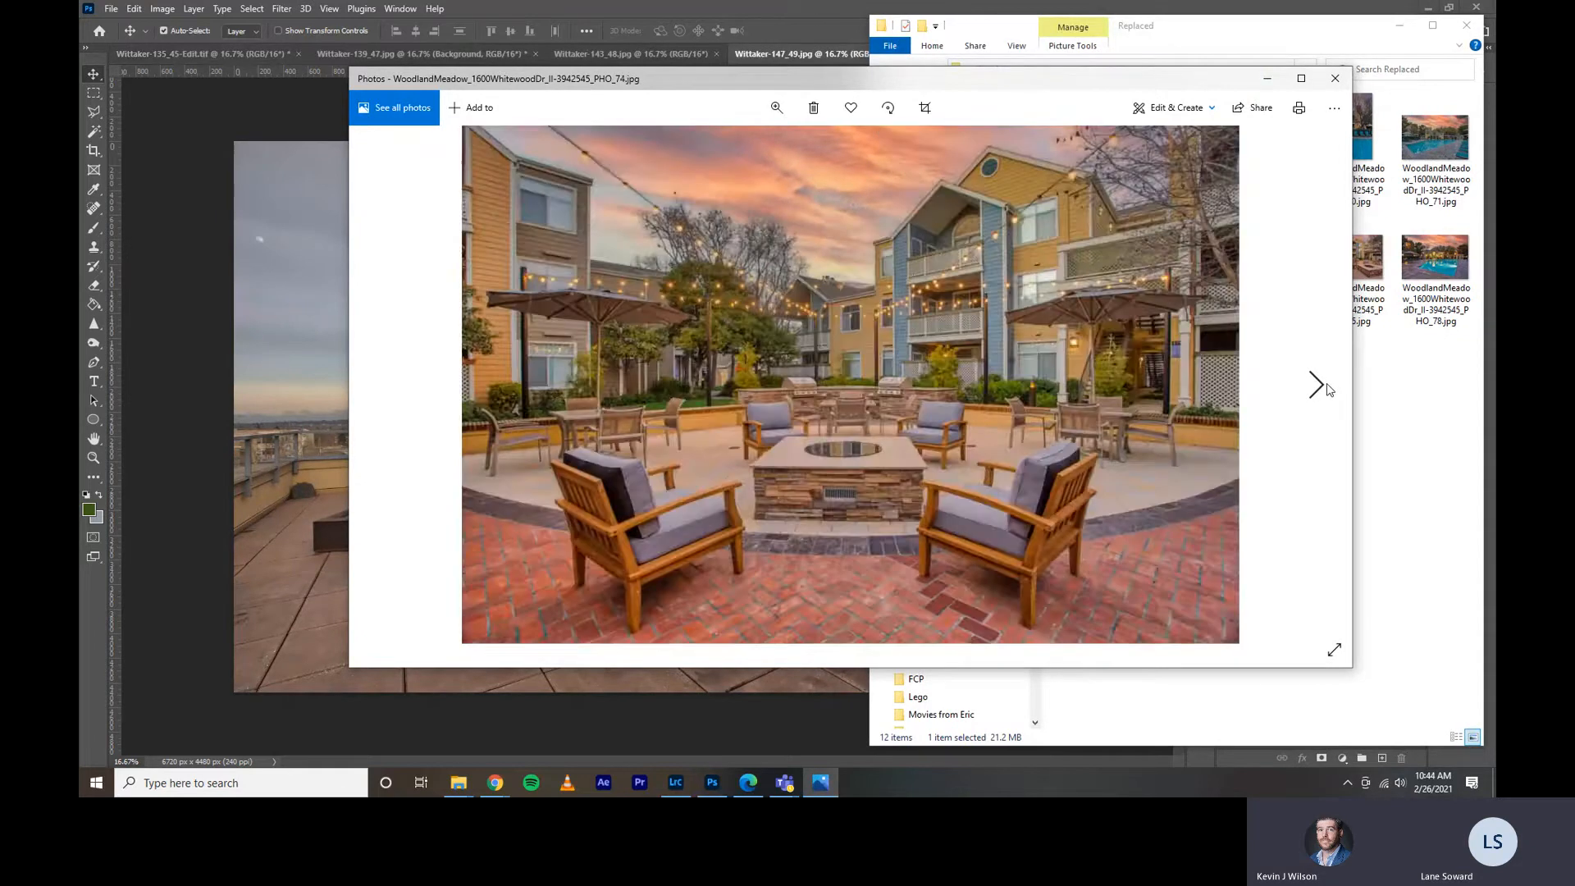
Look back and forth through the Replaced photos of the fire-pit courtyard, pool and spa with sunset skies, and close the viewer.
{"action": "left_click", "coordinate": [1329, 387]}
{"action": "left_click", "coordinate": [1329, 388]}
{"action": "left_click", "coordinate": [1329, 387]}
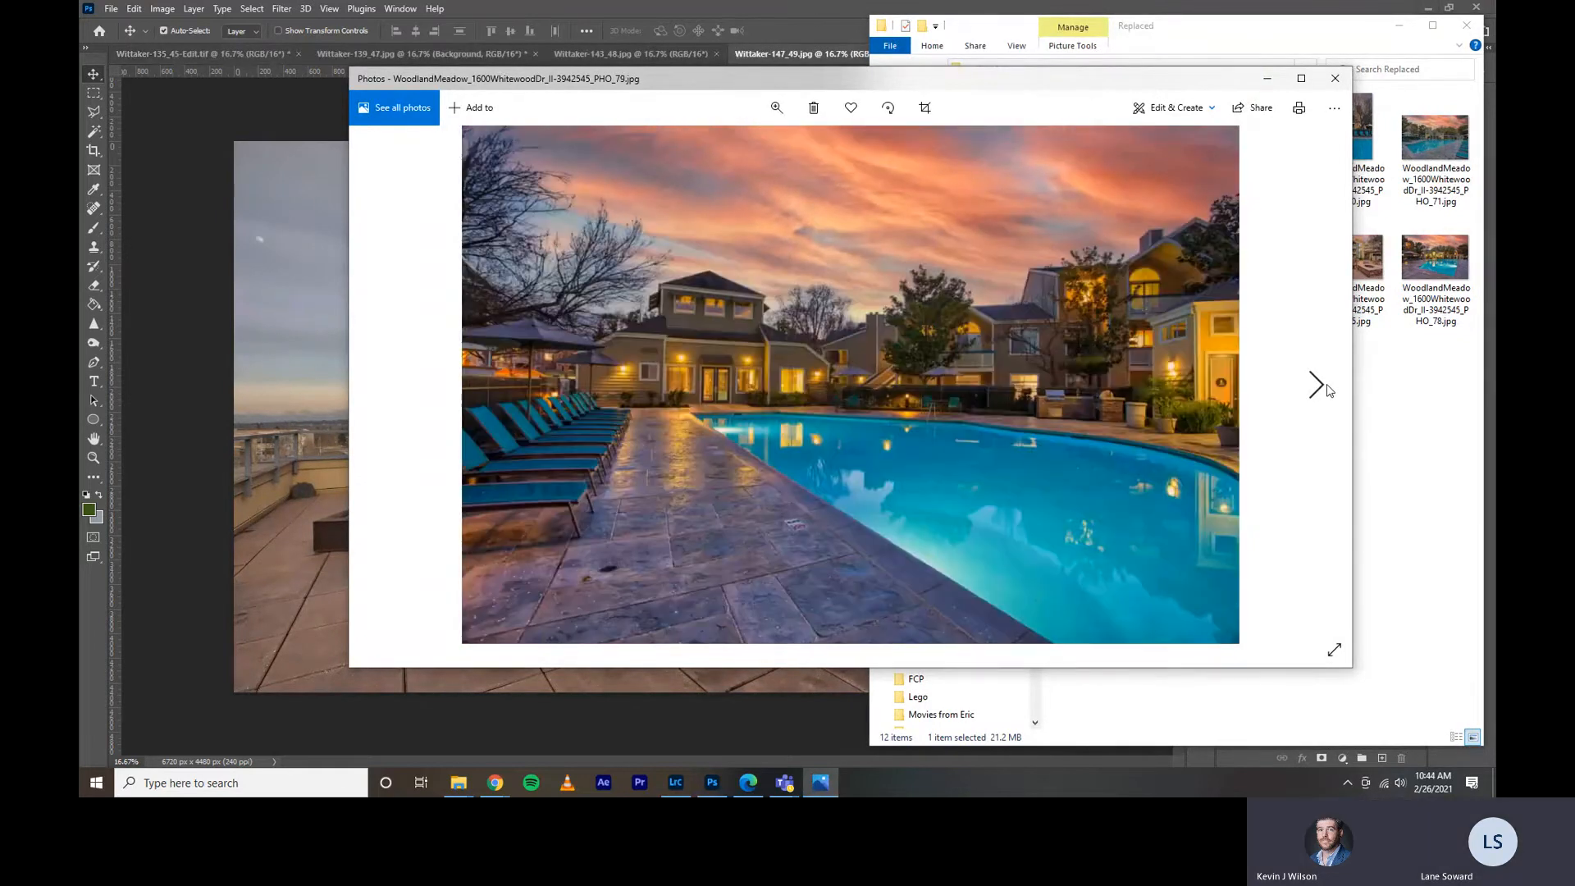
{"action": "left_click", "coordinate": [386, 386]}
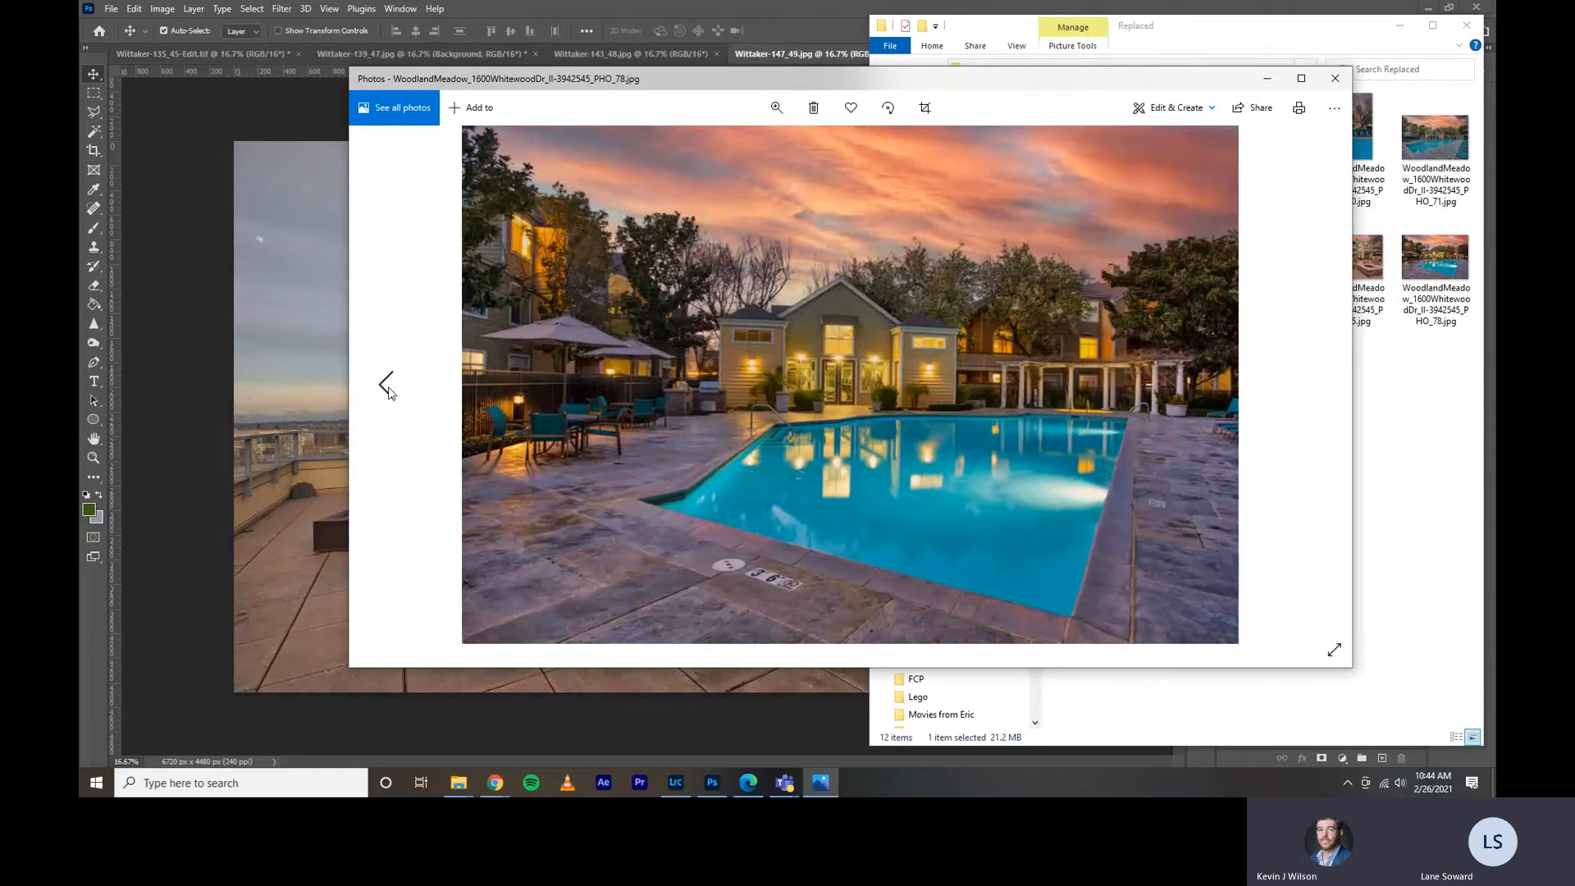
{"action": "left_click", "coordinate": [387, 389]}
{"action": "left_click", "coordinate": [386, 390]}
{"action": "left_click", "coordinate": [386, 392]}
{"action": "left_click", "coordinate": [386, 392]}
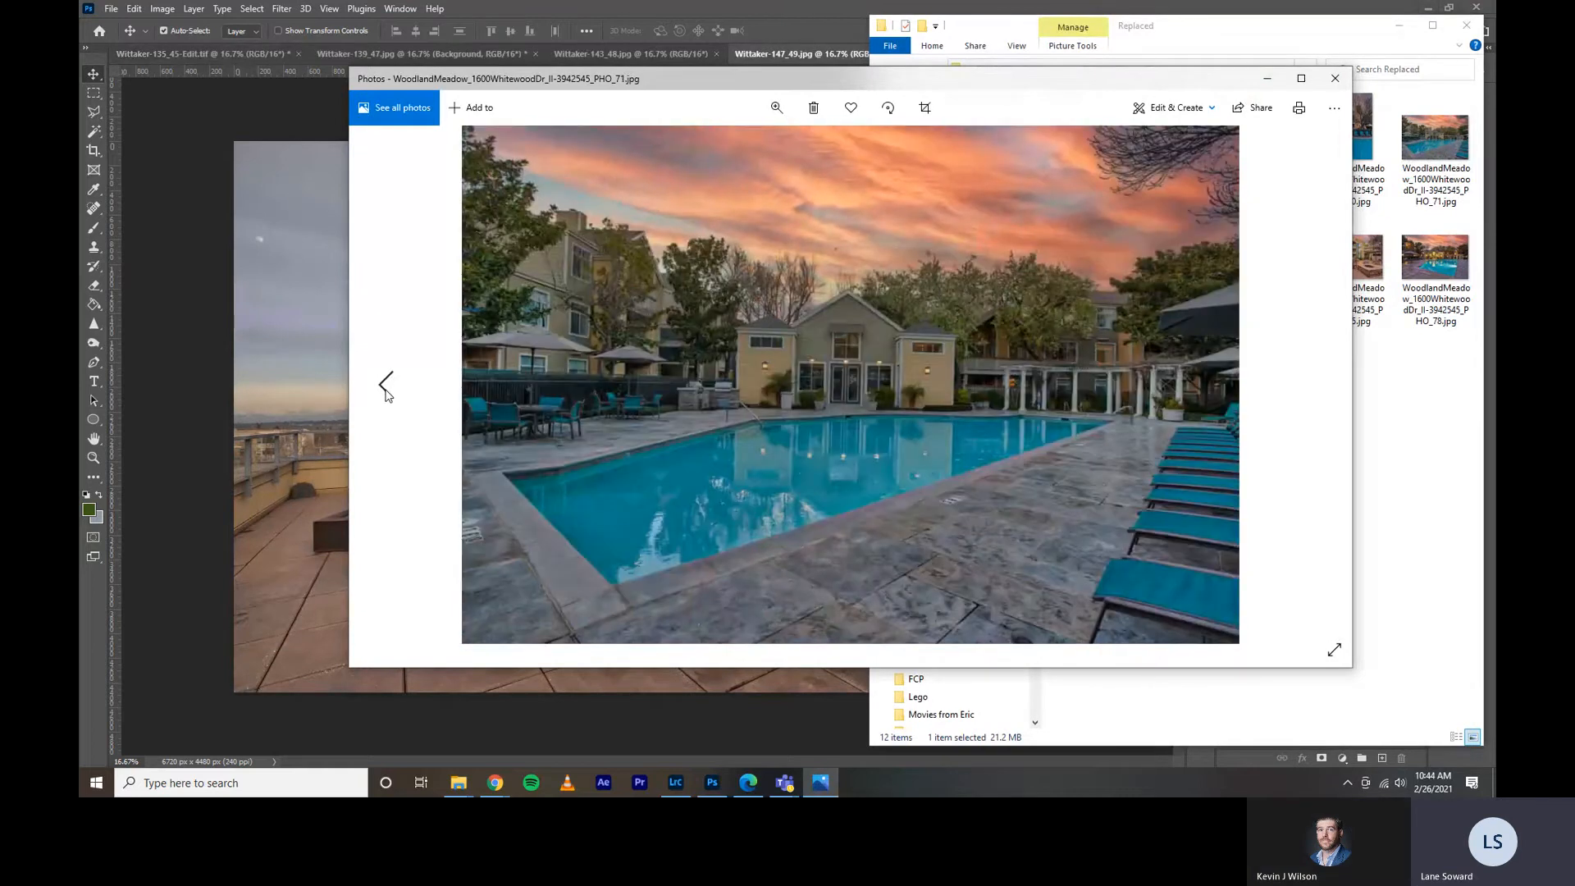
{"action": "left_click", "coordinate": [387, 392]}
{"action": "left_click", "coordinate": [388, 391]}
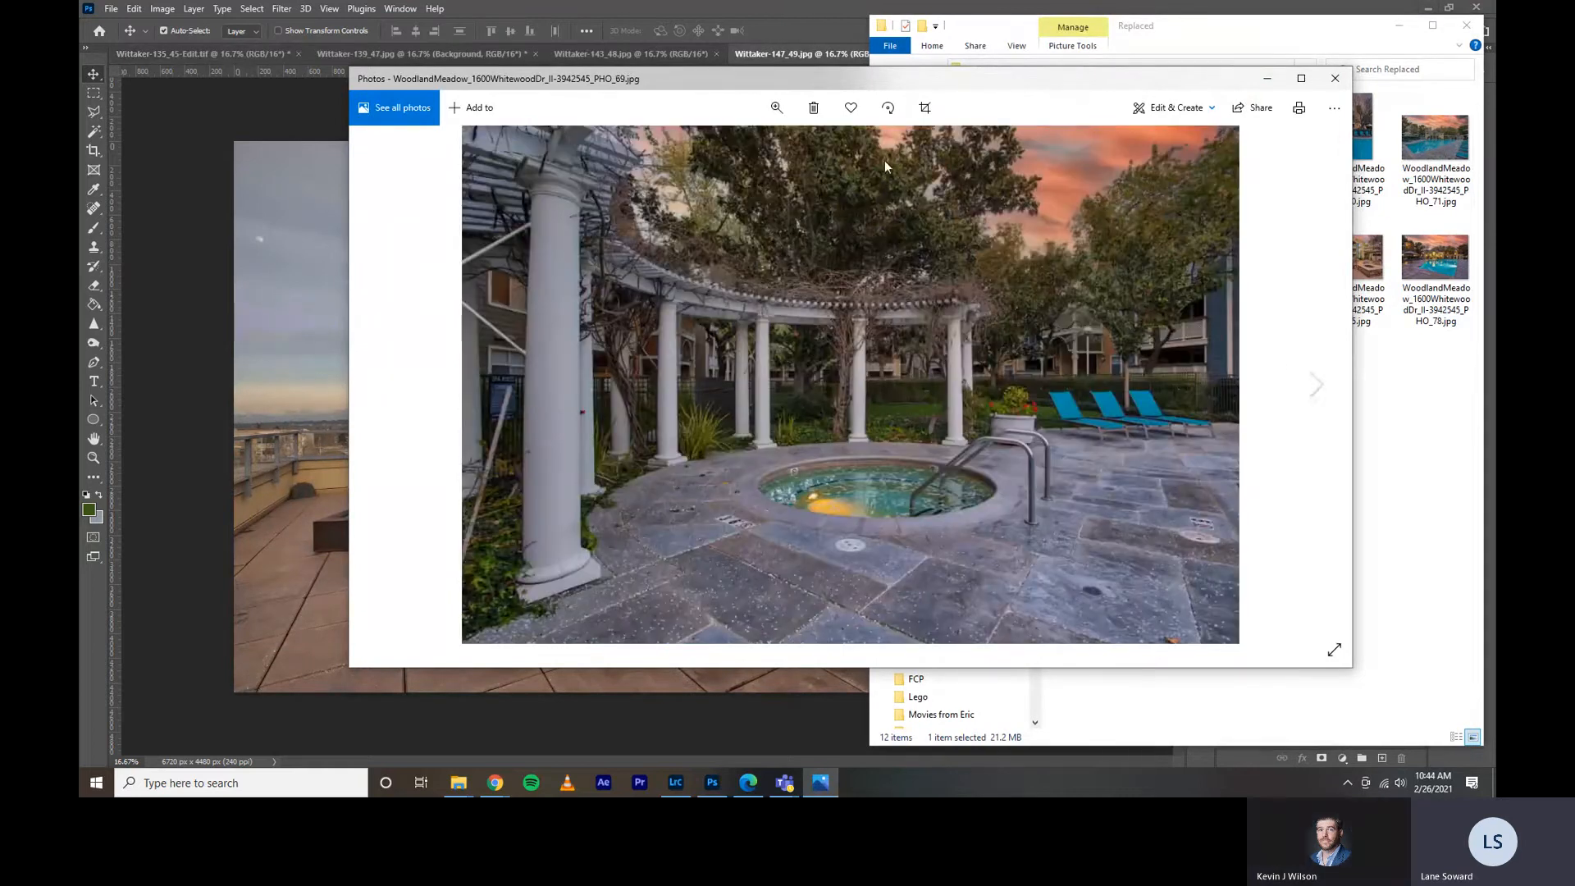
{"action": "left_click", "coordinate": [1319, 385]}
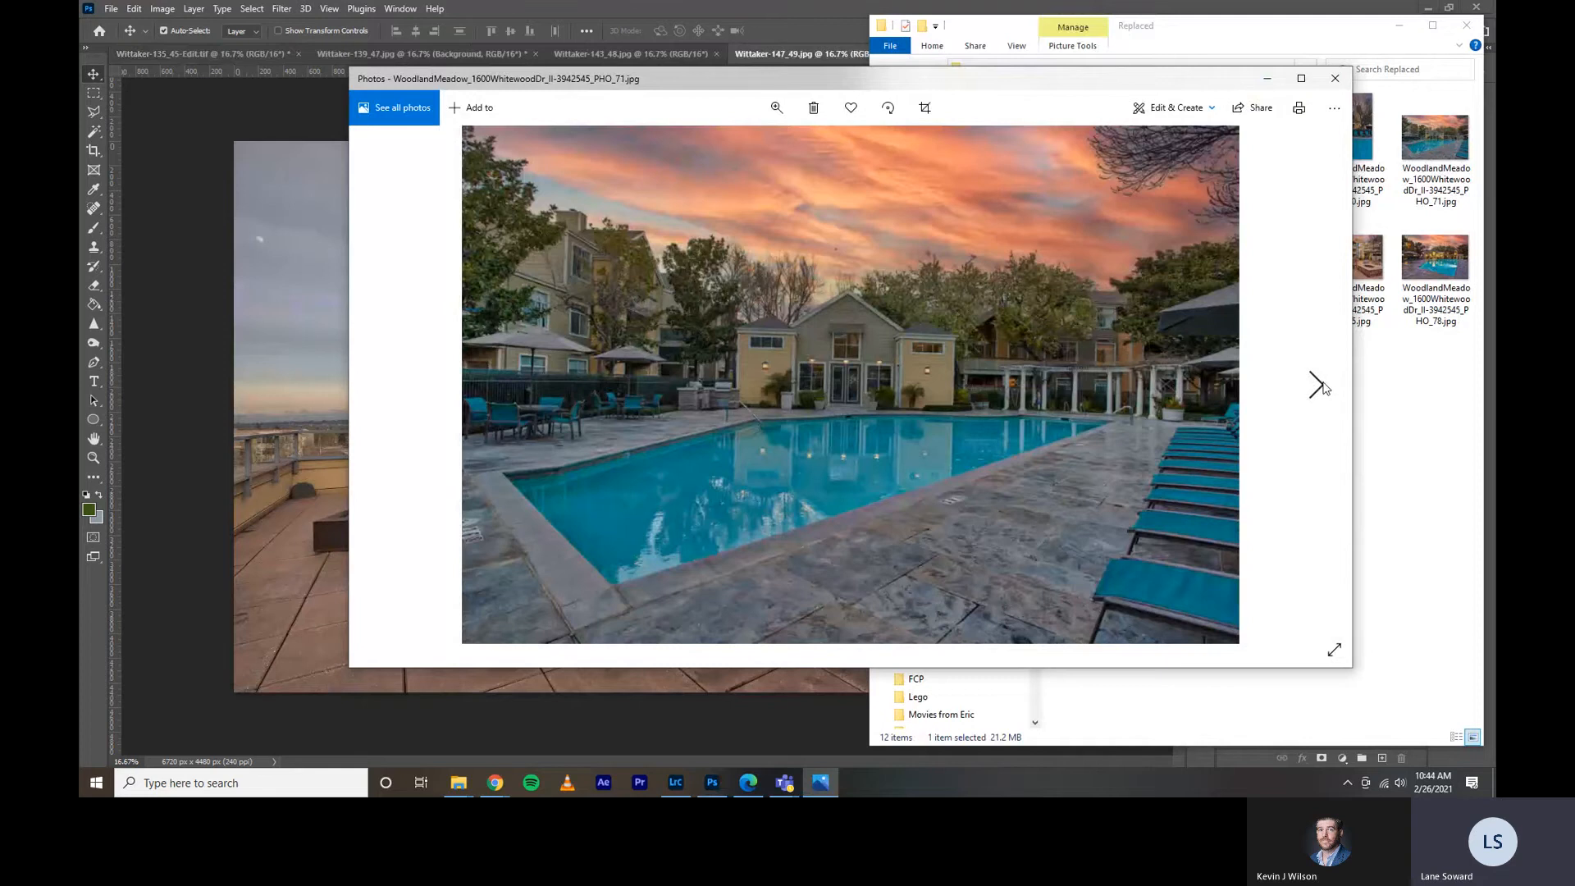
{"action": "left_click", "coordinate": [1323, 394]}
{"action": "left_click", "coordinate": [1322, 392]}
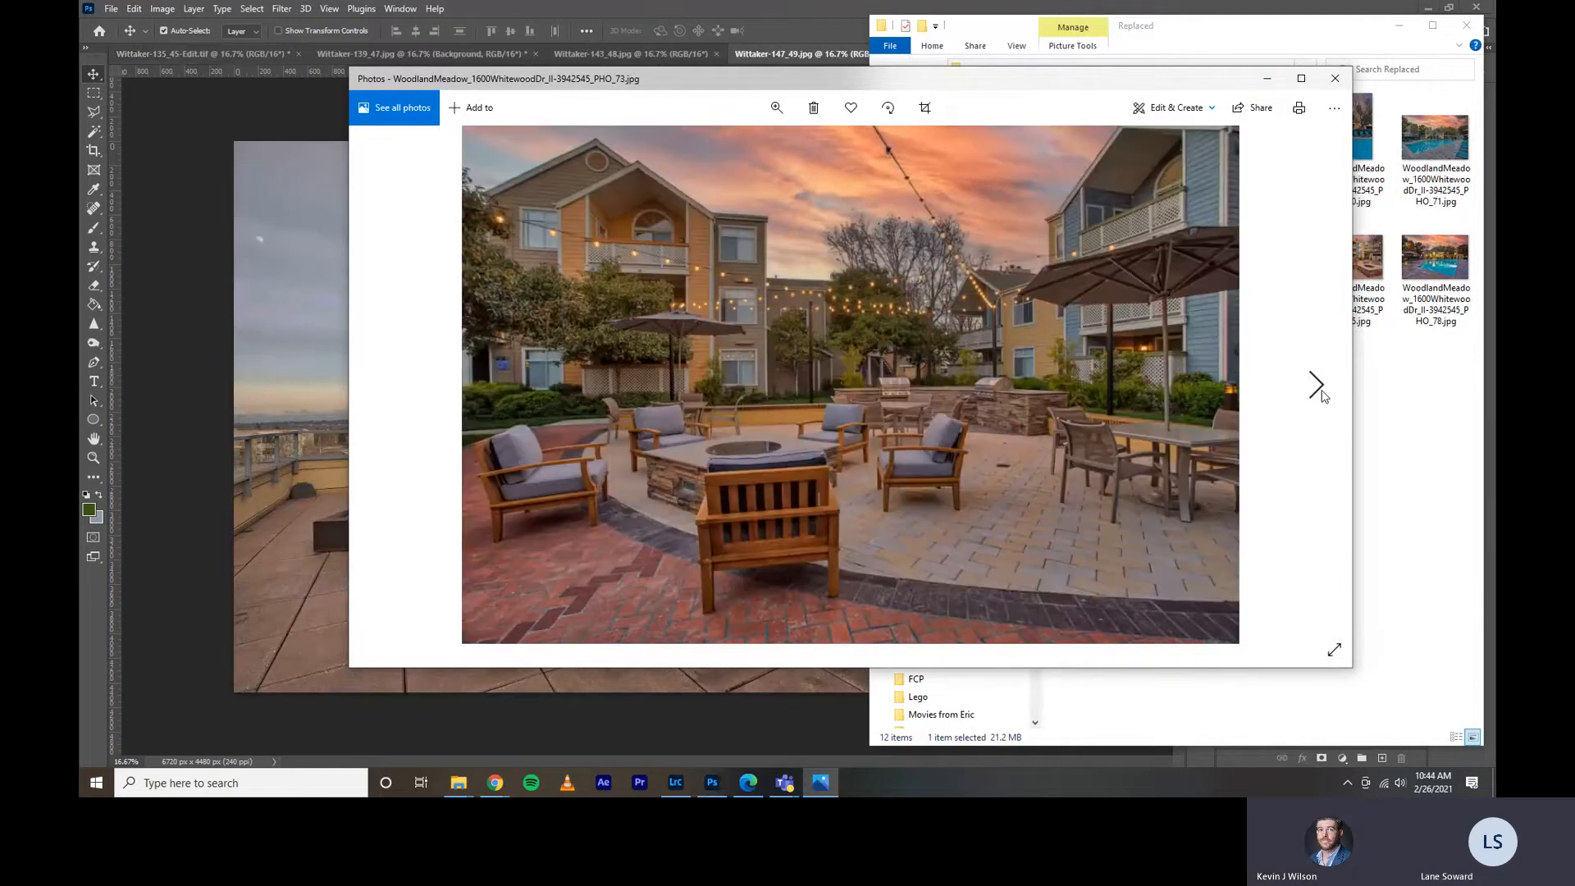
{"action": "left_click", "coordinate": [1322, 389]}
{"action": "left_click", "coordinate": [1325, 382]}
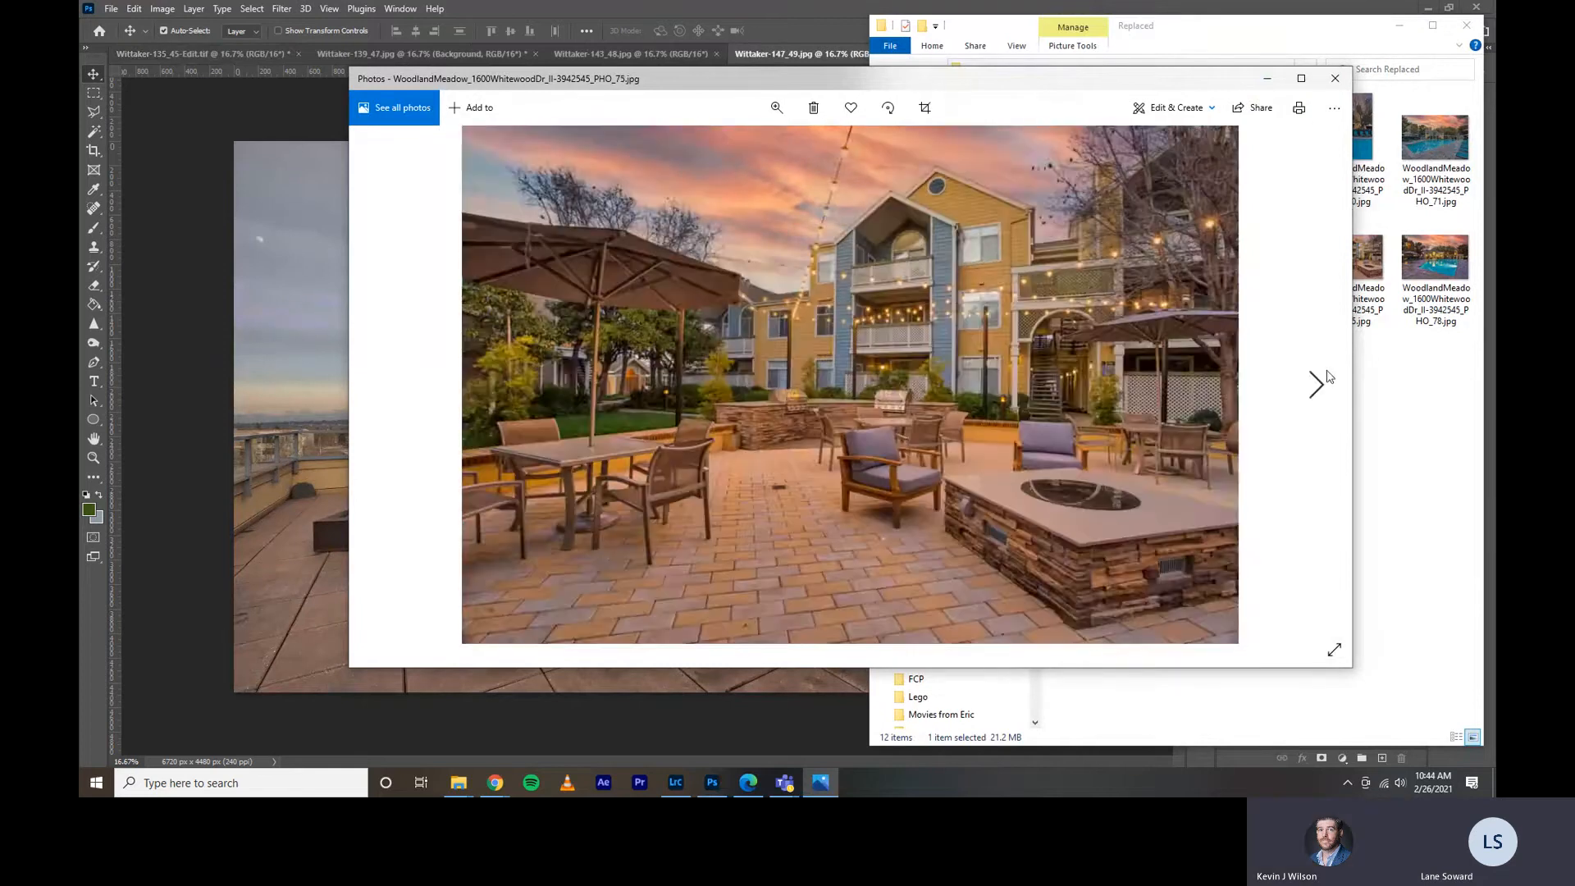
{"action": "left_click", "coordinate": [1324, 386]}
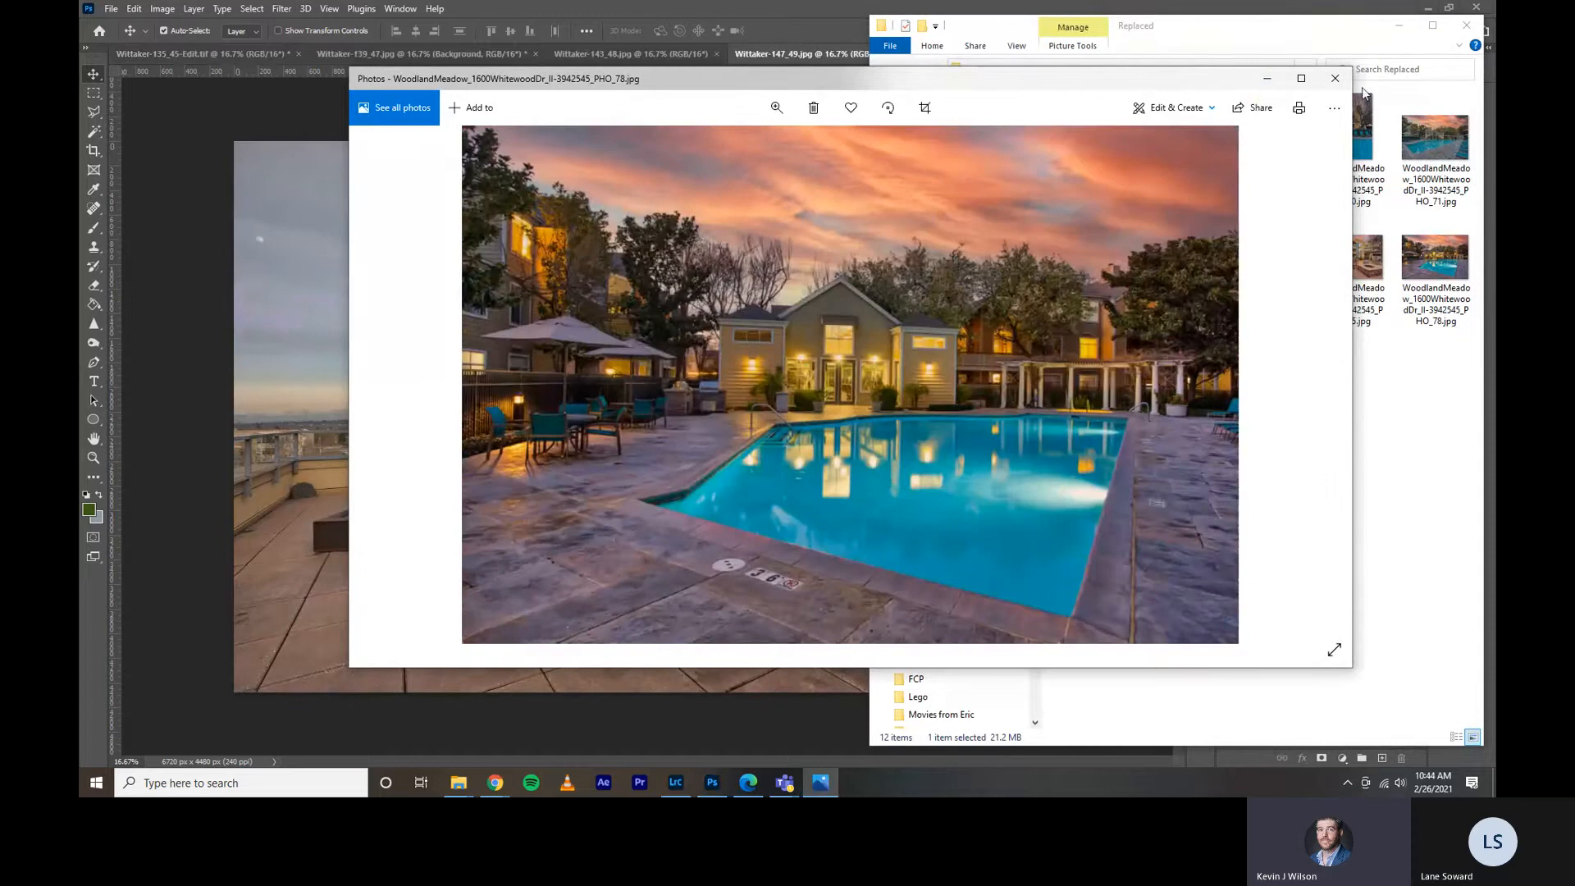
{"action": "left_click", "coordinate": [1335, 77]}
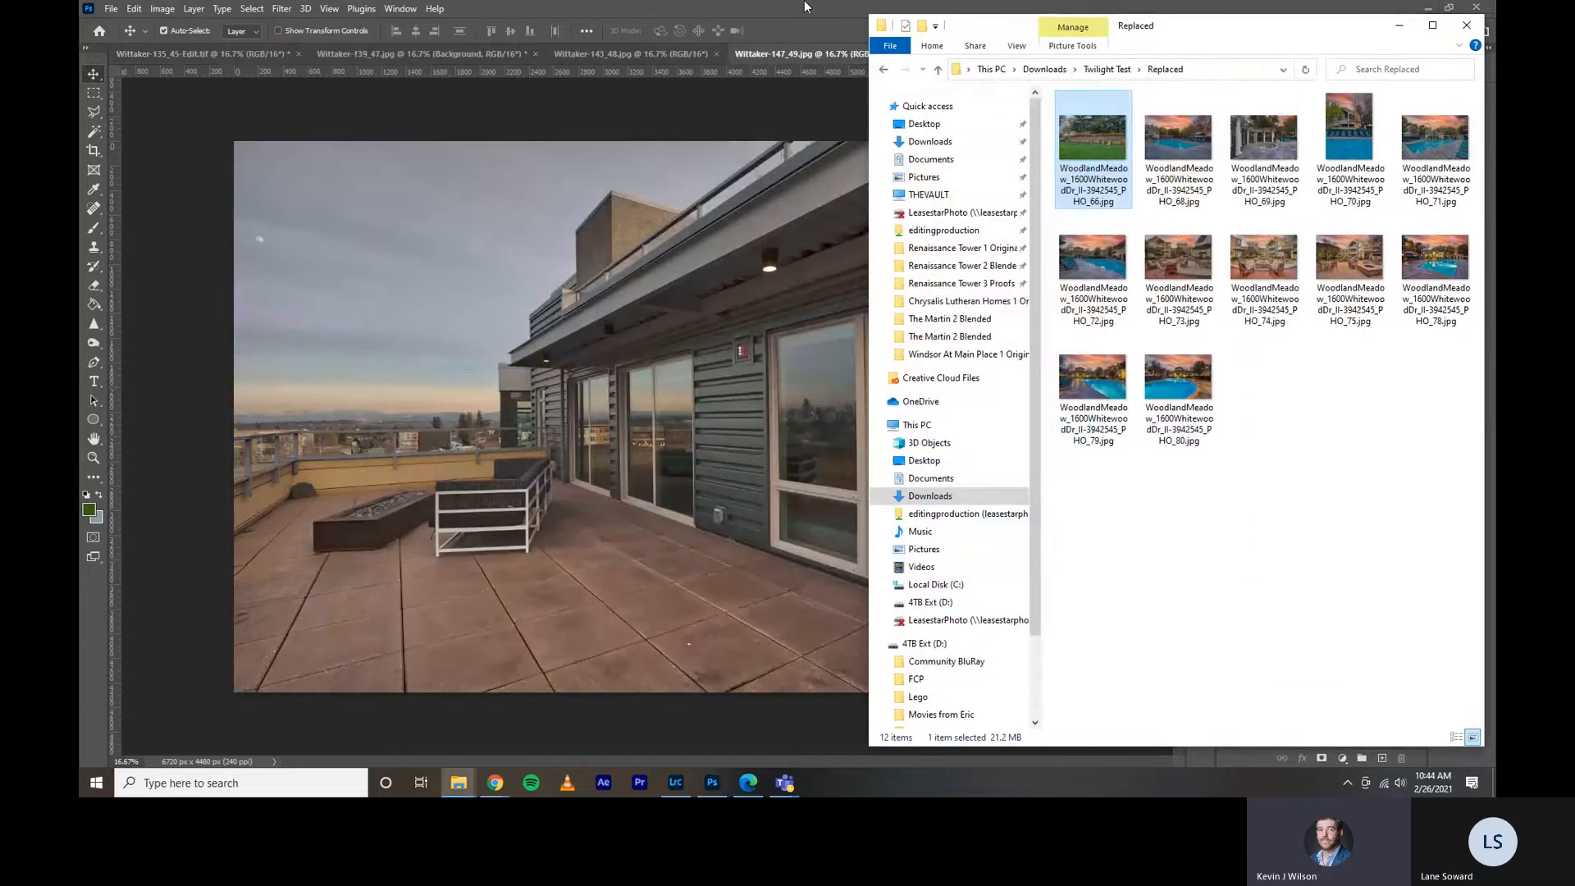
Switch back to Photoshop, preview the sunset Sky Replacement on the rooftop terrace photo, and close it without applying.
{"action": "left_click", "coordinate": [566, 107]}
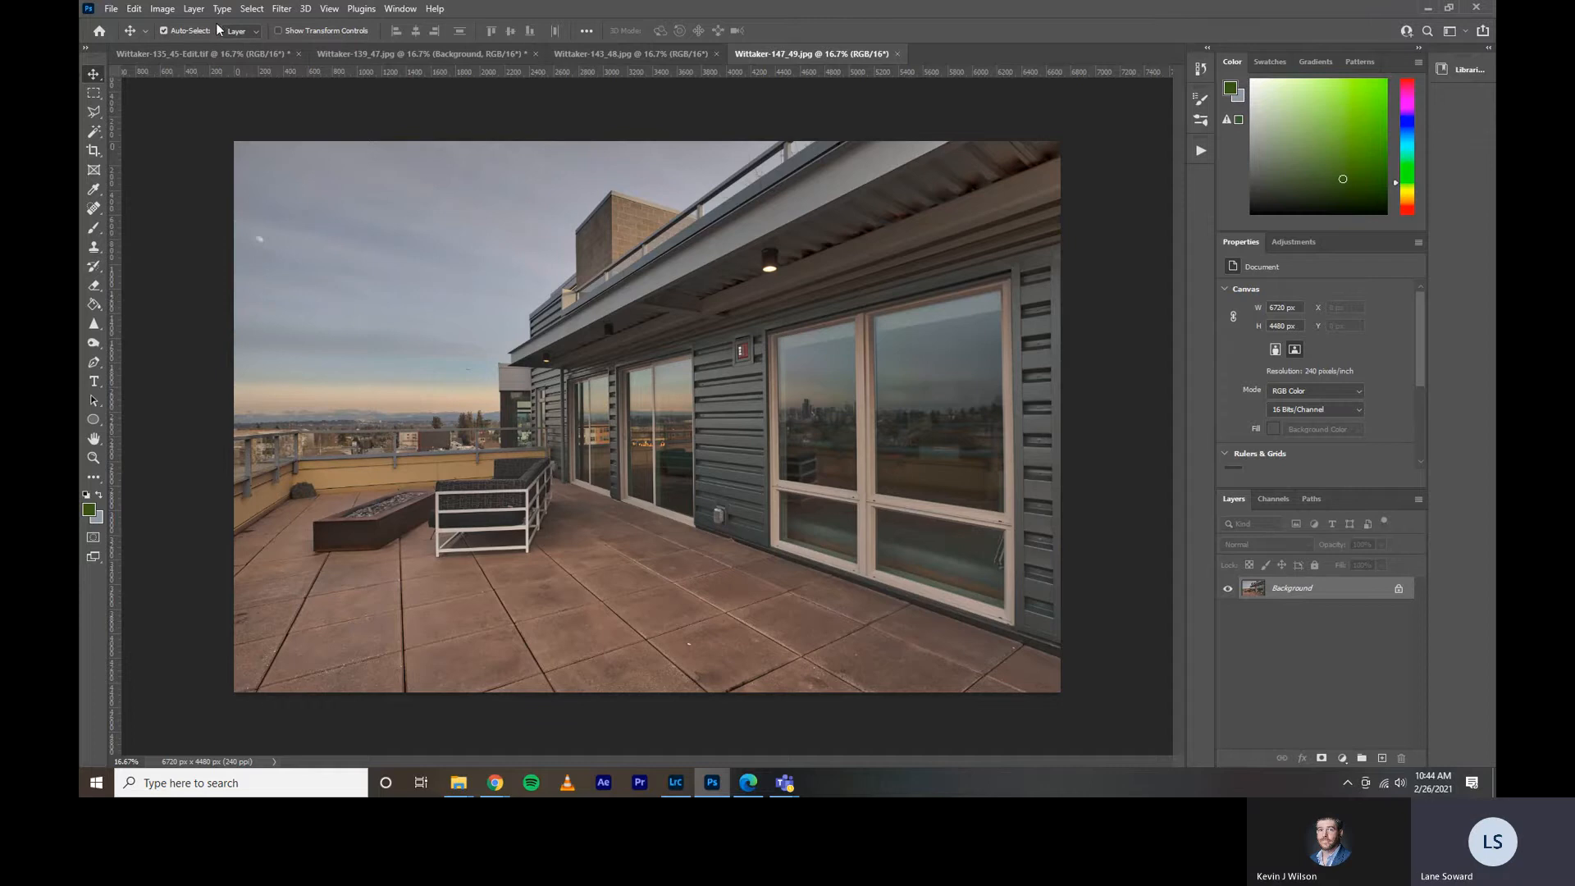
{"action": "left_click", "coordinate": [133, 10]}
{"action": "left_click", "coordinate": [196, 388]}
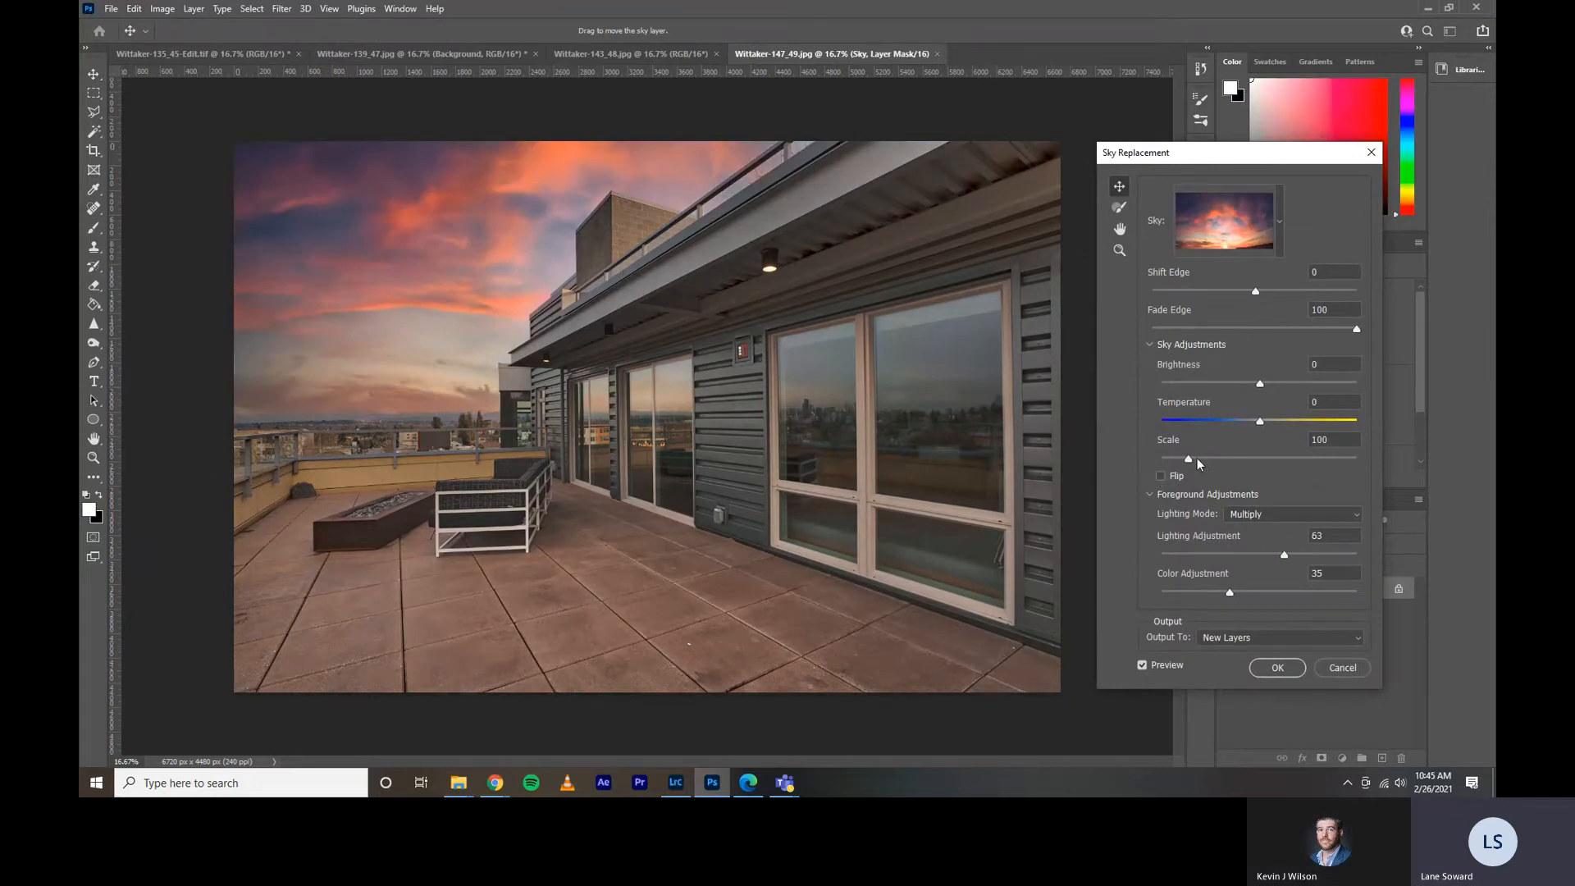
{"action": "left_click", "coordinate": [1370, 152]}
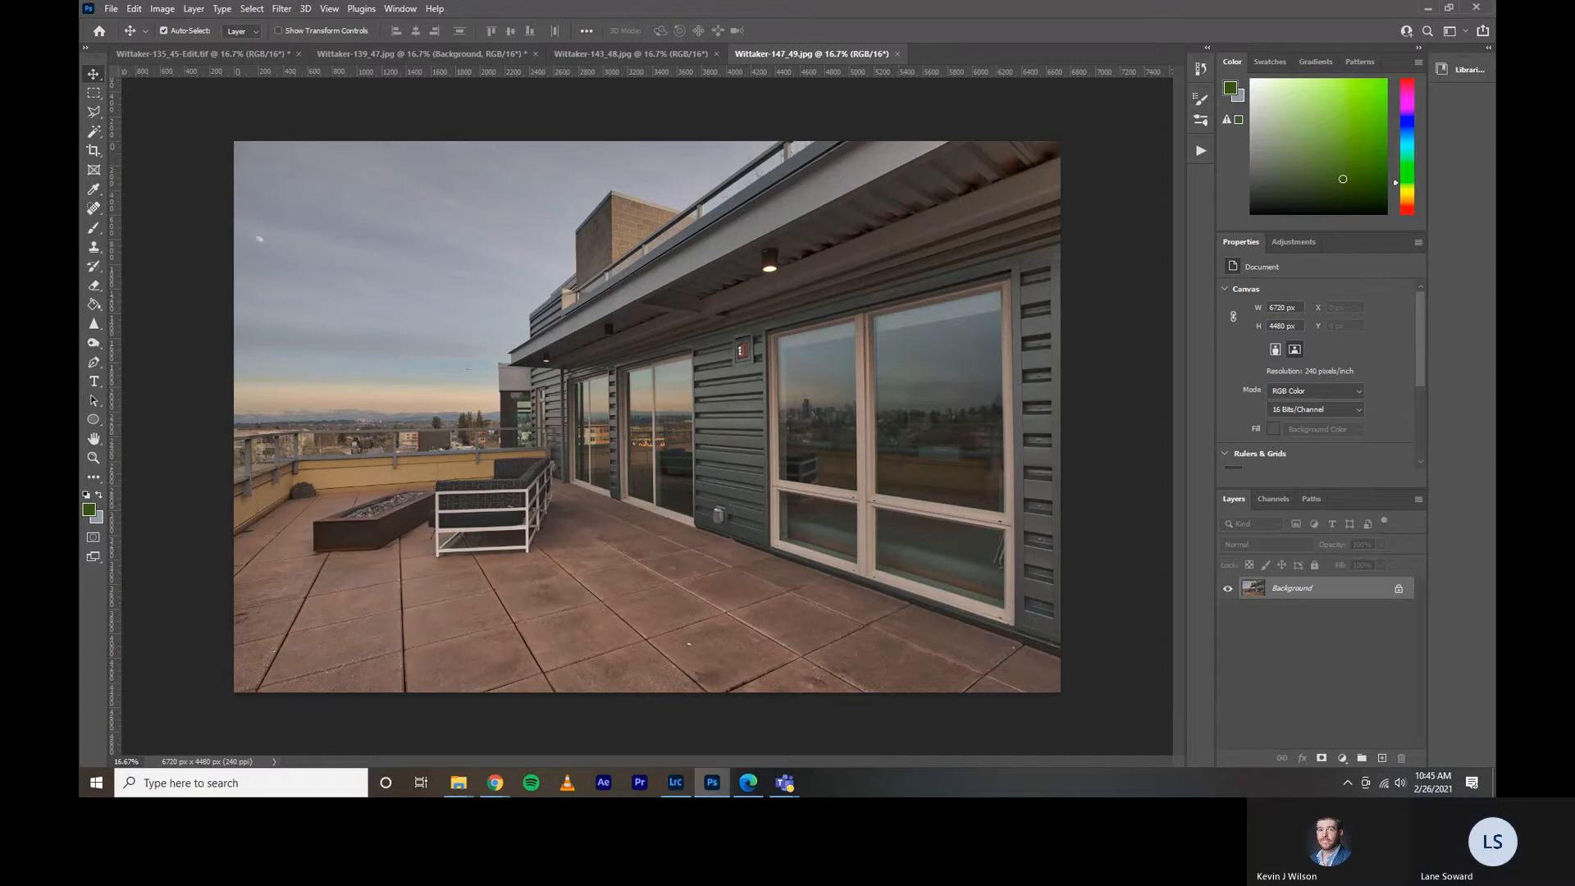
Examine the recorded Normal Sky Replace and Twilight Sky Replace actions, and collapse the actions list.
{"action": "left_click", "coordinate": [1200, 151]}
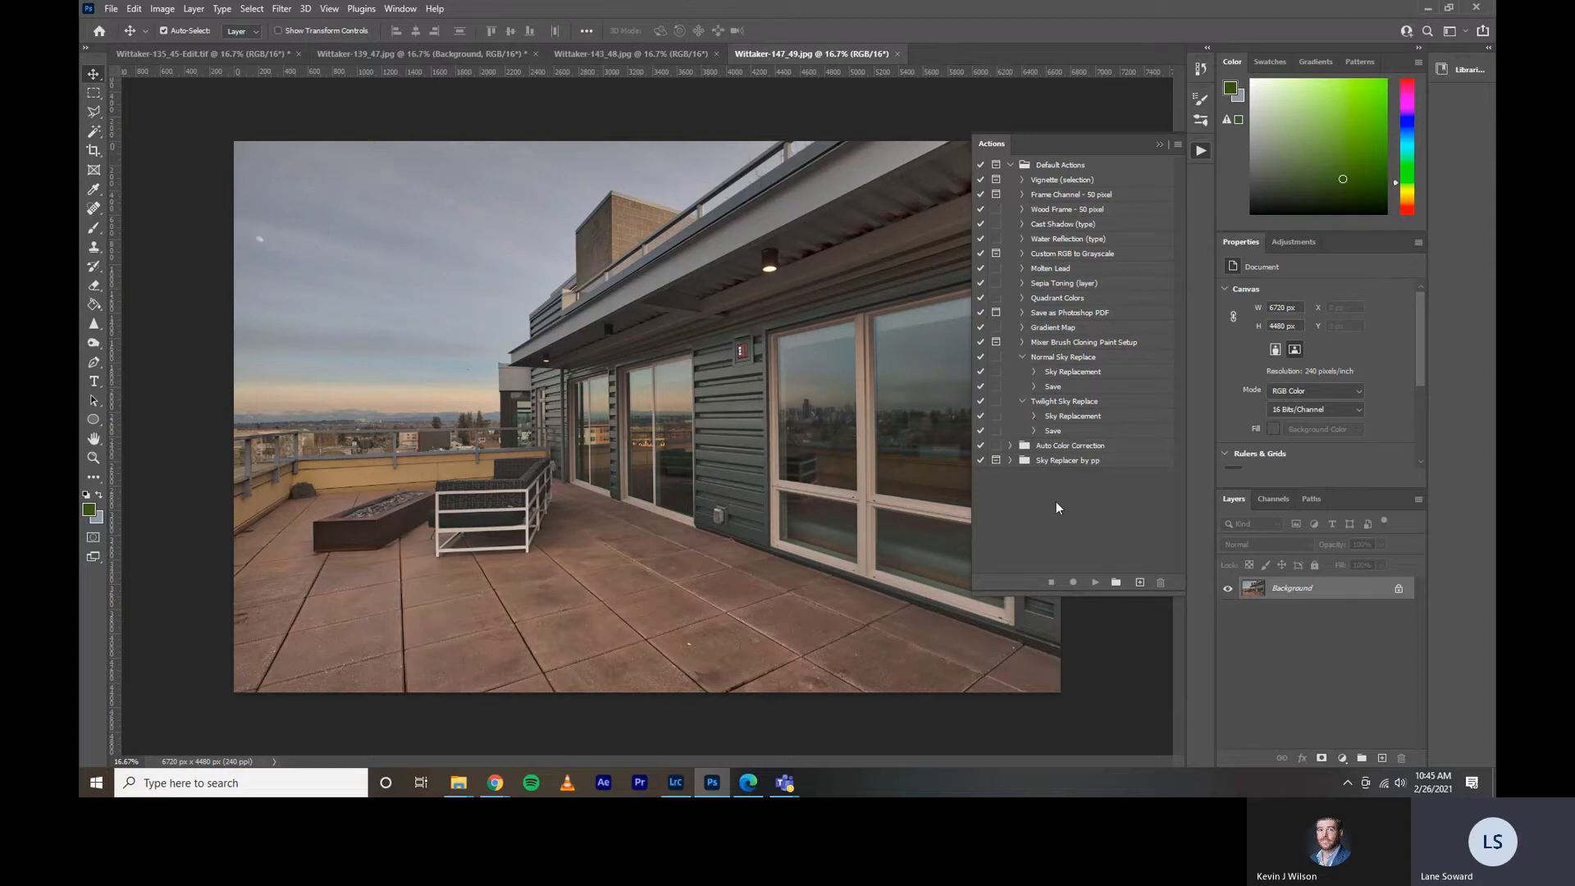
{"action": "left_click", "coordinate": [1202, 153]}
{"action": "left_click", "coordinate": [1202, 154]}
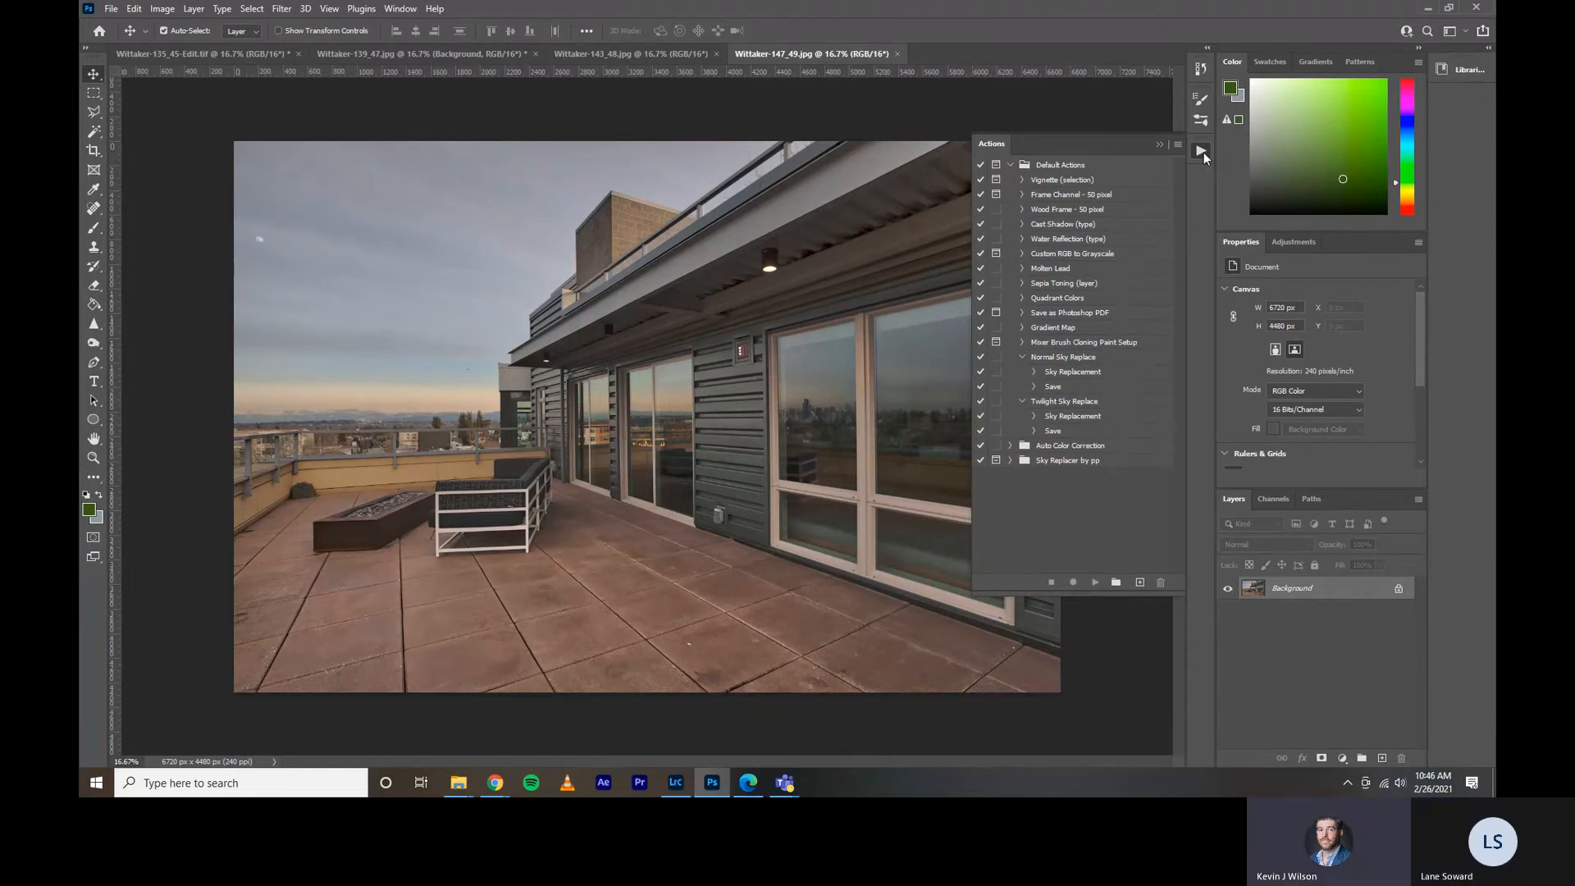
{"action": "left_click", "coordinate": [1201, 153]}
{"action": "left_click", "coordinate": [1202, 153]}
{"action": "left_click", "coordinate": [1202, 152]}
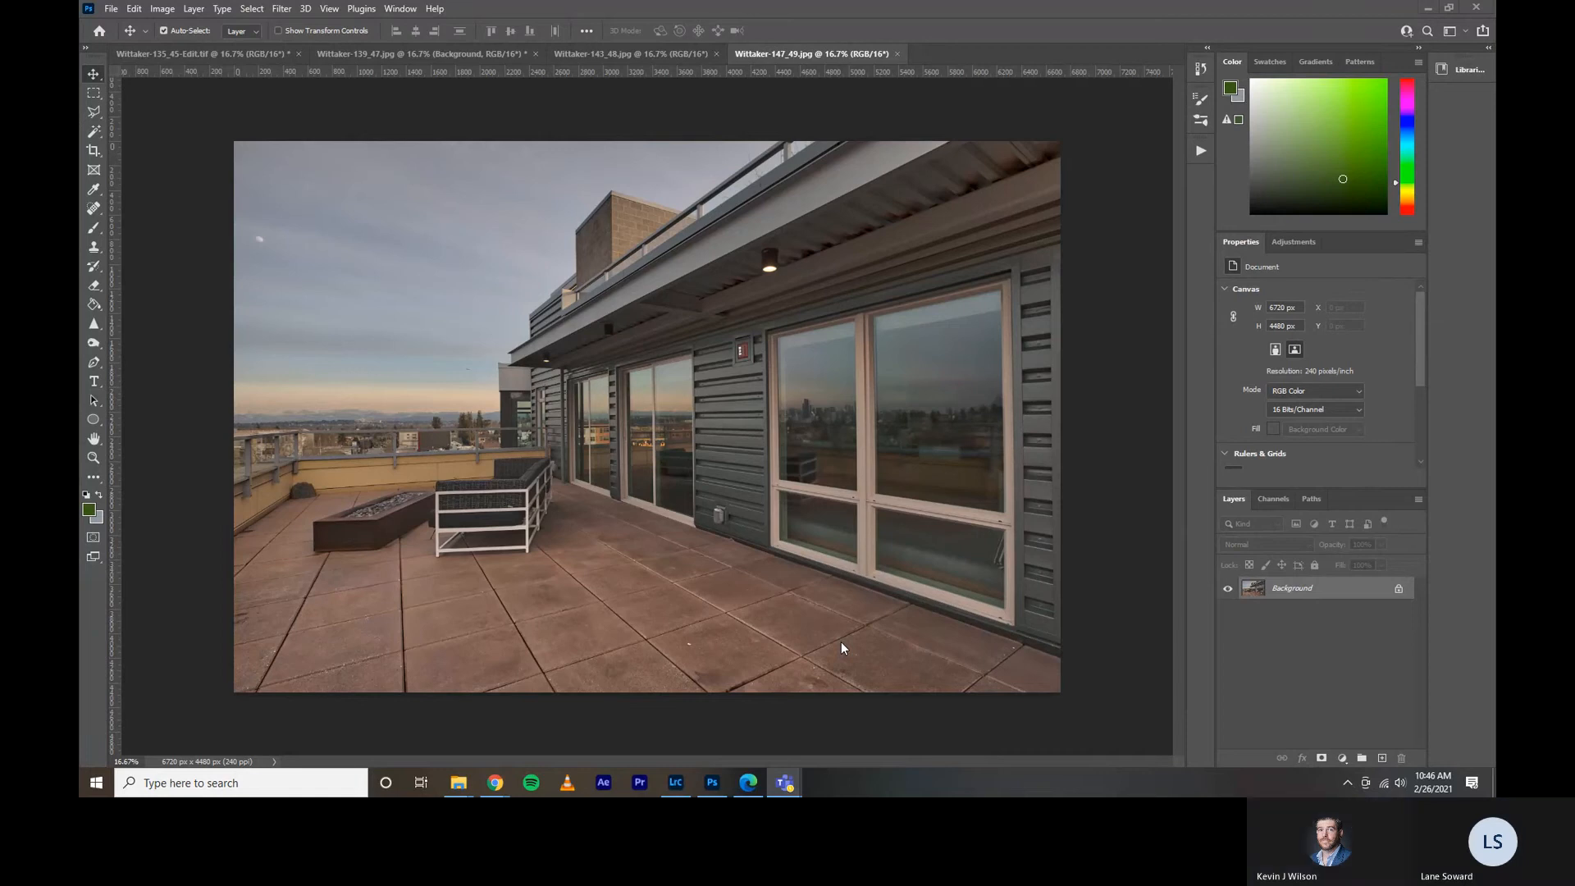
{"action": "left_click", "coordinate": [142, 9]}
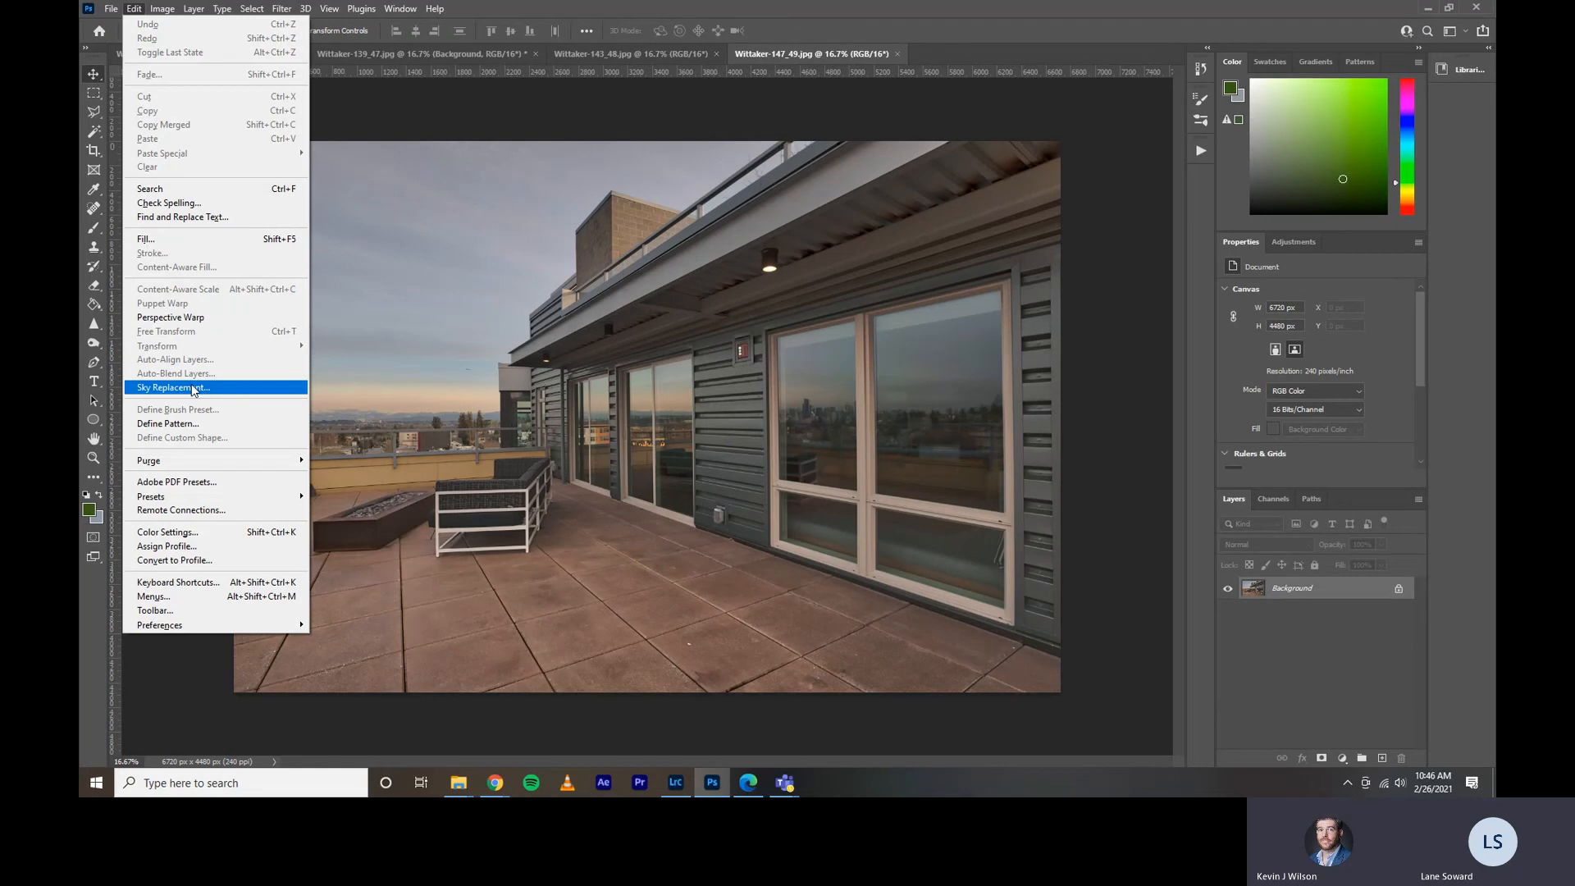
{"action": "left_click", "coordinate": [527, 10]}
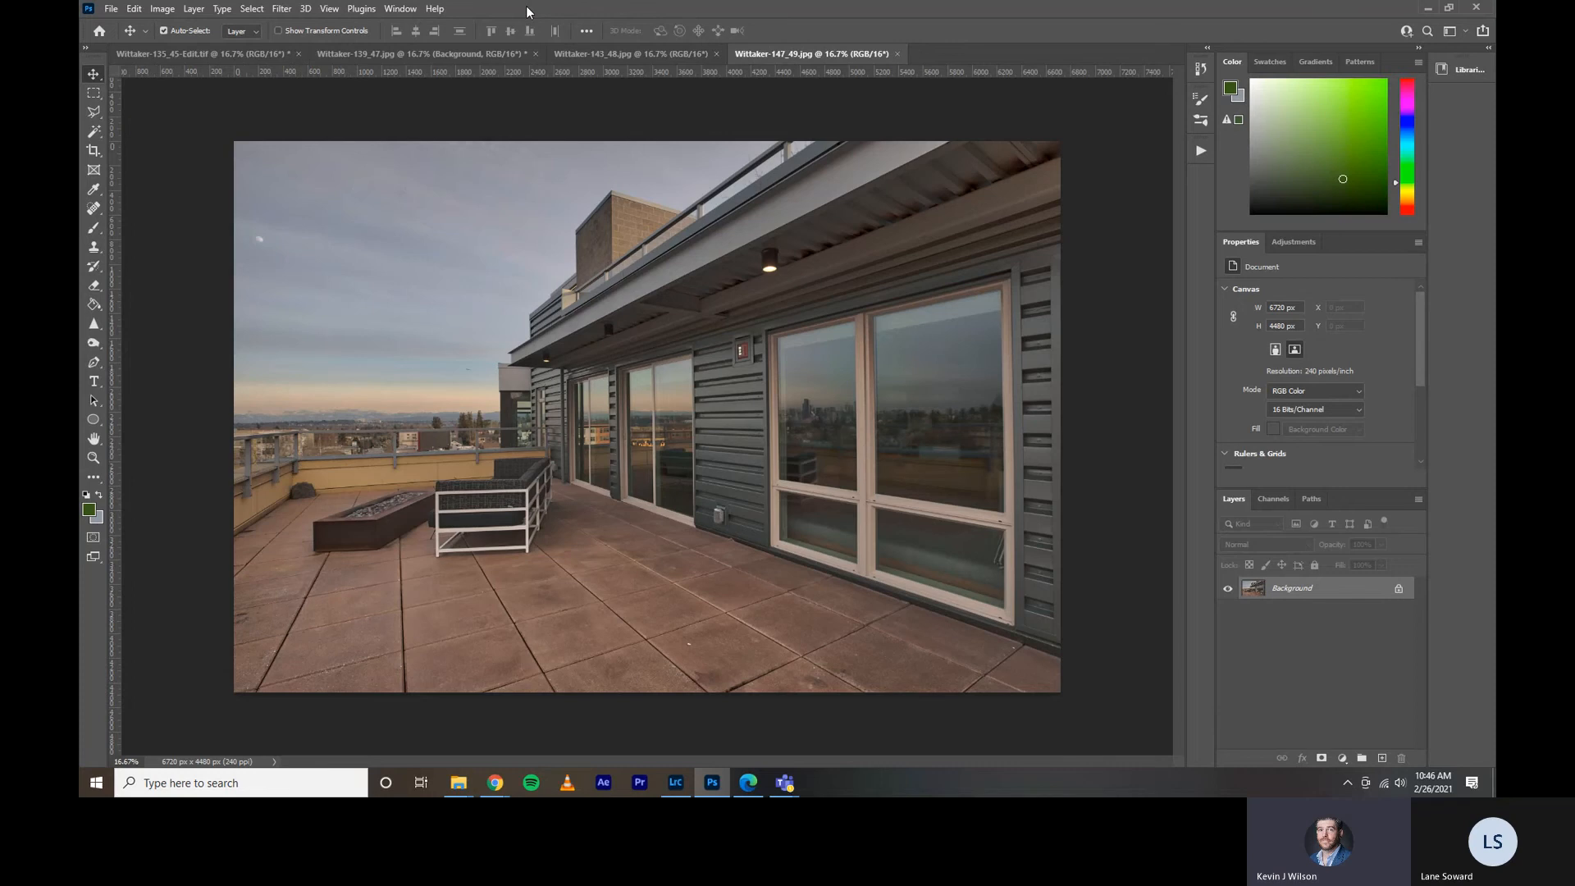